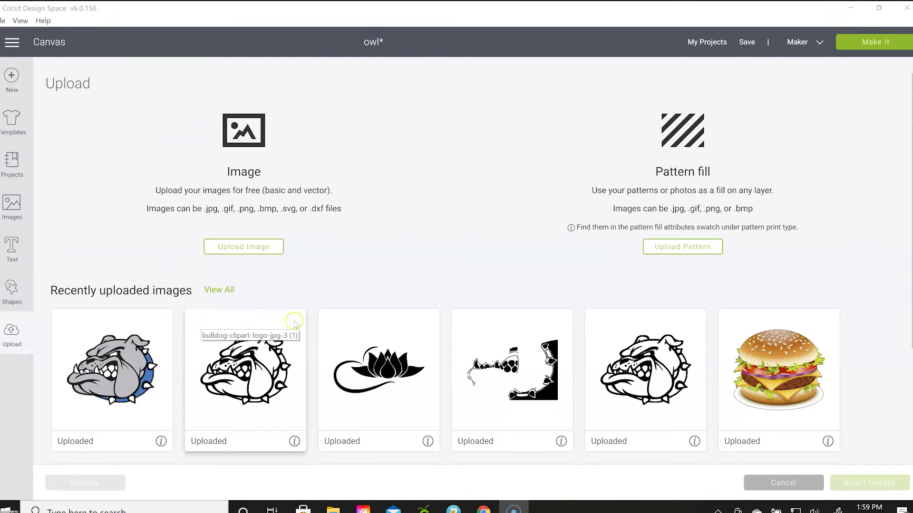
{"action": "scroll", "coordinate": [513, 368], "scroll_direction": "down", "scroll_amount": 3}
{"action": "scroll", "coordinate": [512, 369], "scroll_direction": "up", "scroll_amount": 3}
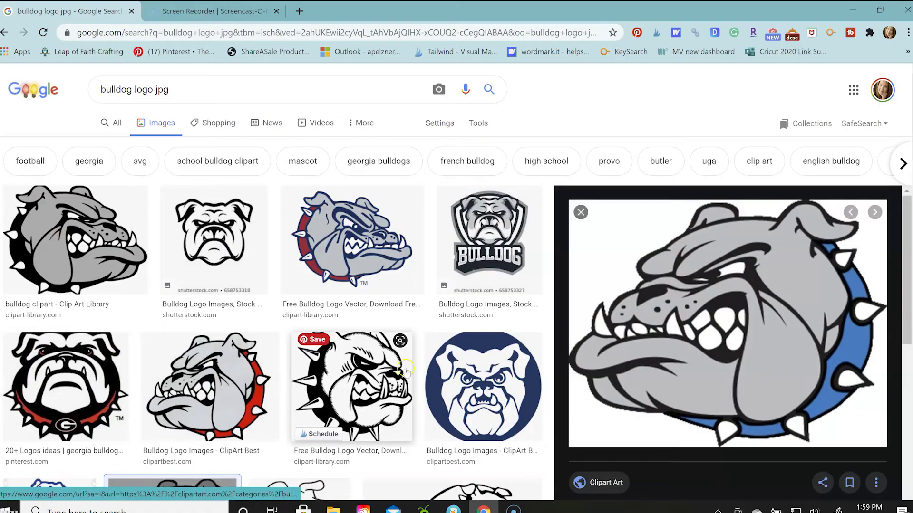
Step: Replace the image search with a search for "free clip art" and show the general web results
{"action": "left_click", "coordinate": [191, 90]}
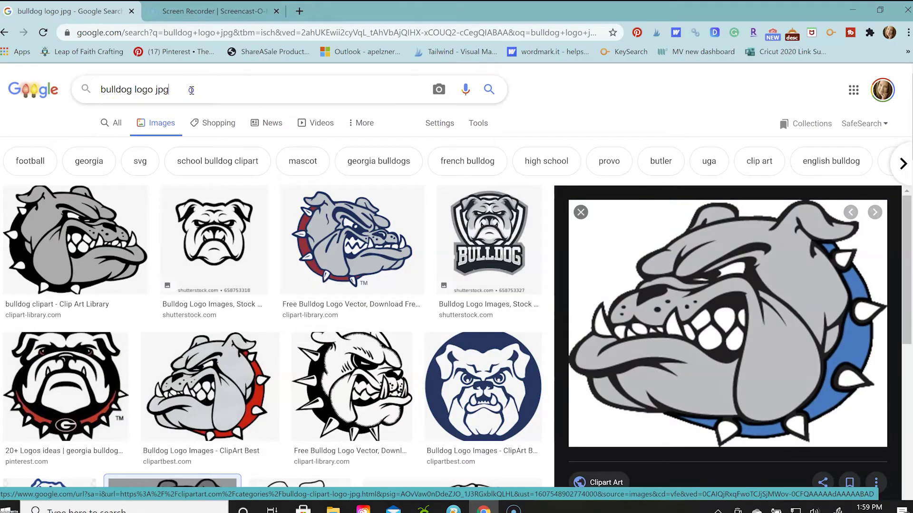
{"action": "left_click_drag", "start_coordinate": [192, 91], "coordinate": [81, 88]}
{"action": "type", "text": "fre"}
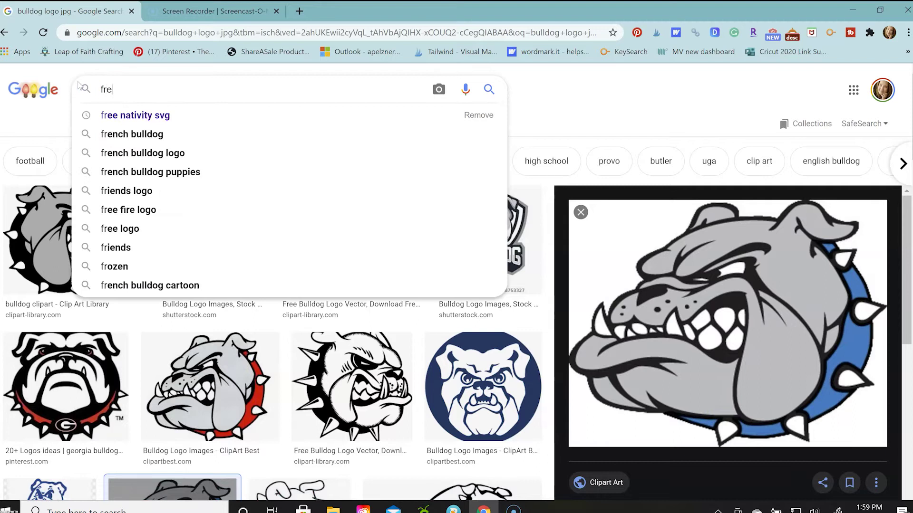
{"action": "type", "text": "e clip art"}
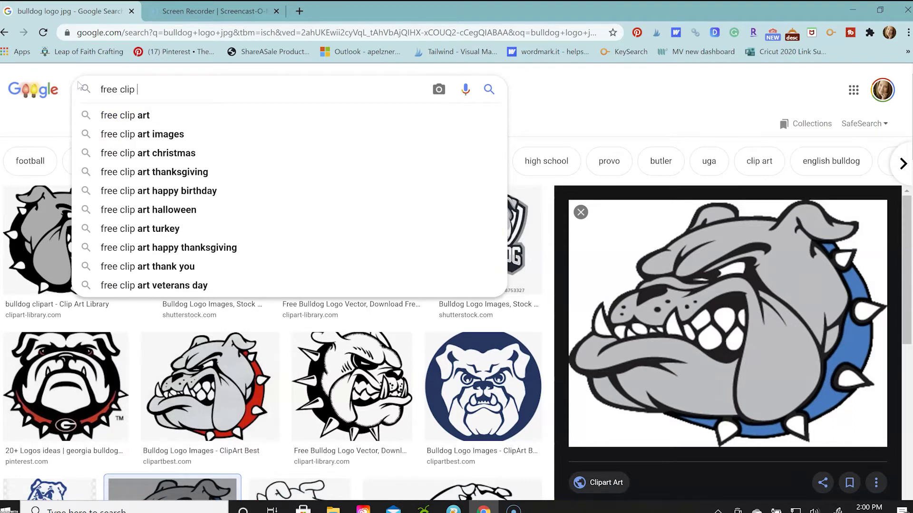
{"action": "key", "text": "Return"}
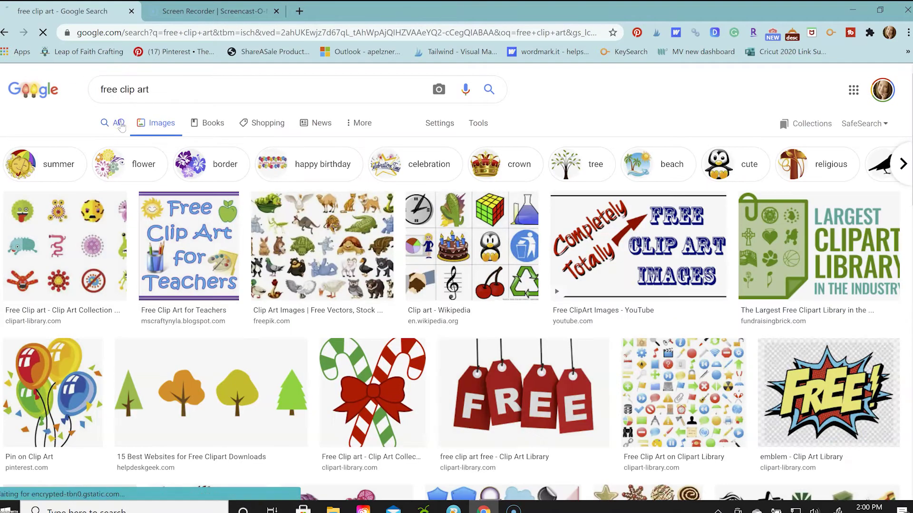
{"action": "left_click", "coordinate": [121, 125]}
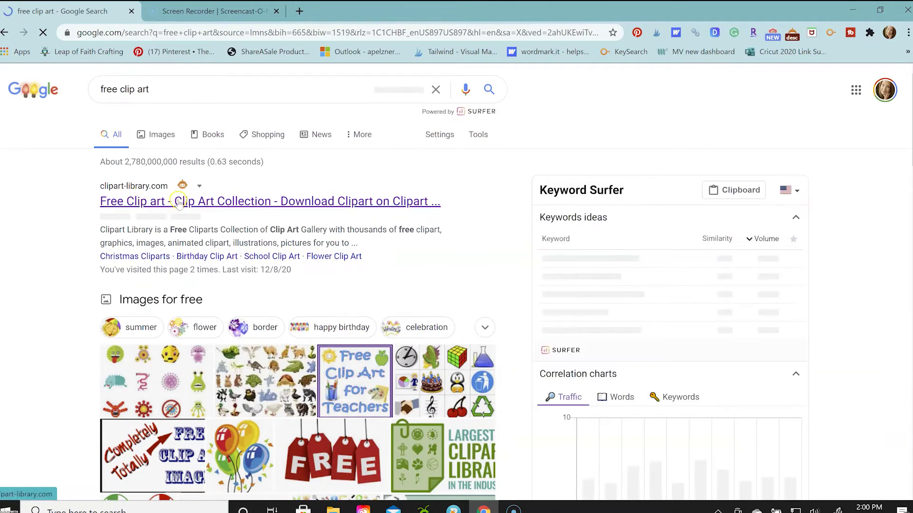
Step: Open the clipart-library.com result and browse its Spiderman clipart collection
{"action": "left_click", "coordinate": [178, 201]}
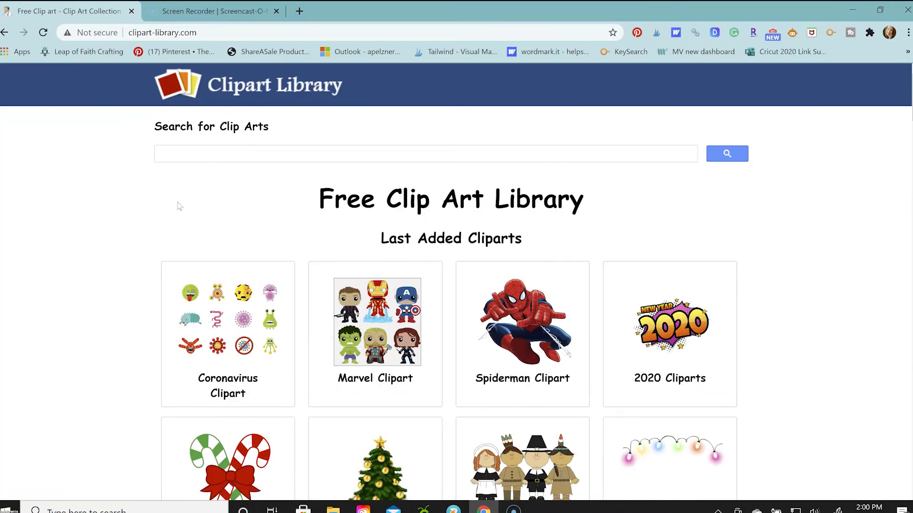
{"action": "scroll", "coordinate": [177, 204], "scroll_direction": "down", "scroll_amount": 1}
{"action": "left_click", "coordinate": [533, 271]}
{"action": "scroll", "coordinate": [410, 252], "scroll_direction": "down", "scroll_amount": 5}
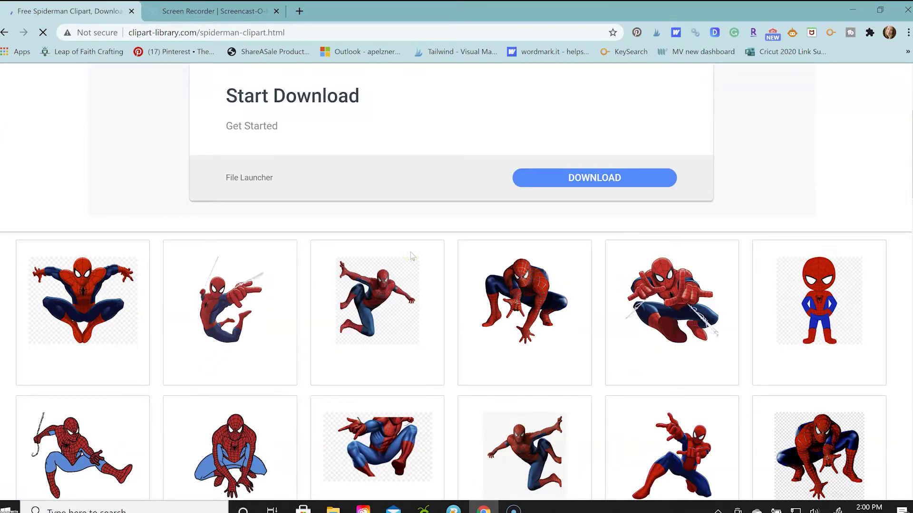
{"action": "scroll", "coordinate": [410, 253], "scroll_direction": "down", "scroll_amount": 1}
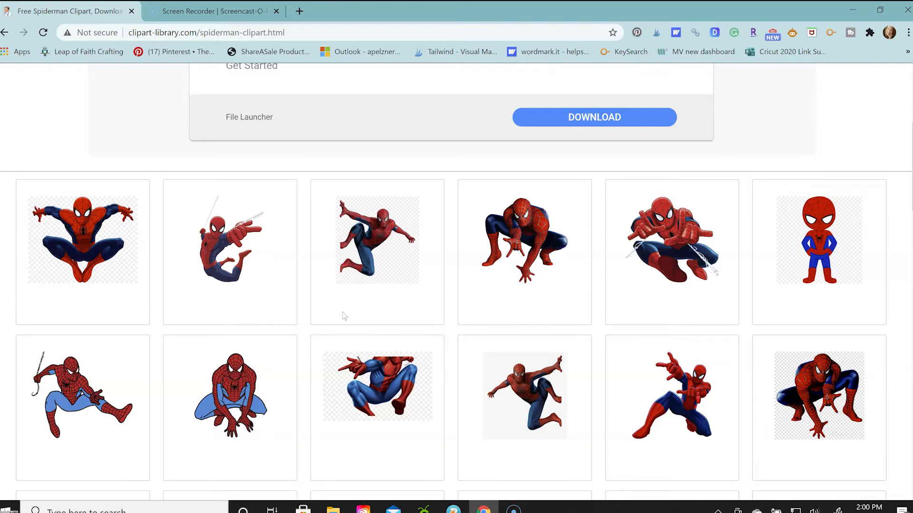
{"action": "scroll", "coordinate": [344, 316], "scroll_direction": "down", "scroll_amount": 1}
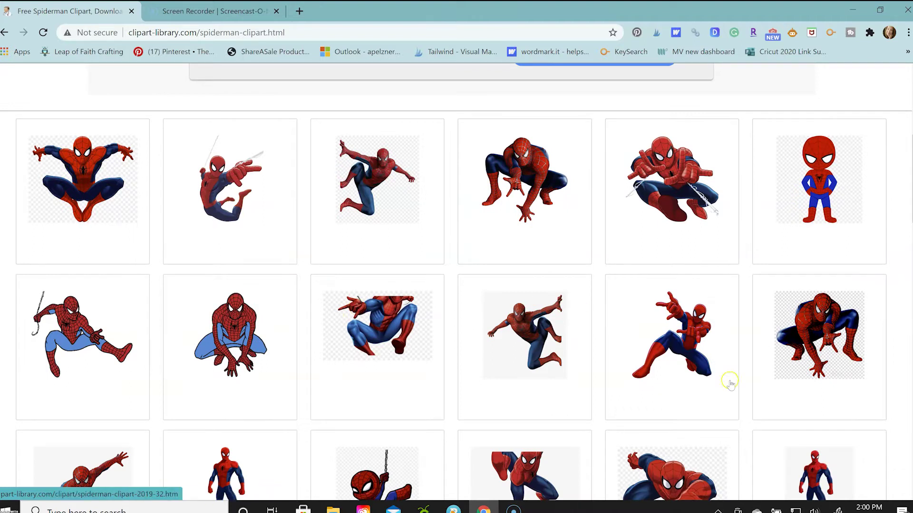
Step: Save the lunging, web-shooting Spiderman as the PNG spiderman-clipart-2019-32 in Downloads, and return to the Spiderman clipart list
{"action": "left_click", "coordinate": [670, 341]}
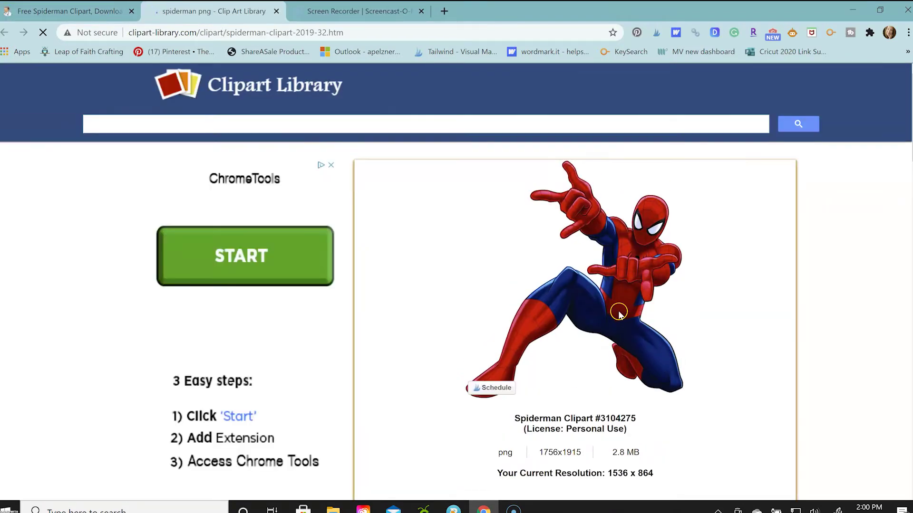
{"action": "right_click", "coordinate": [617, 289]}
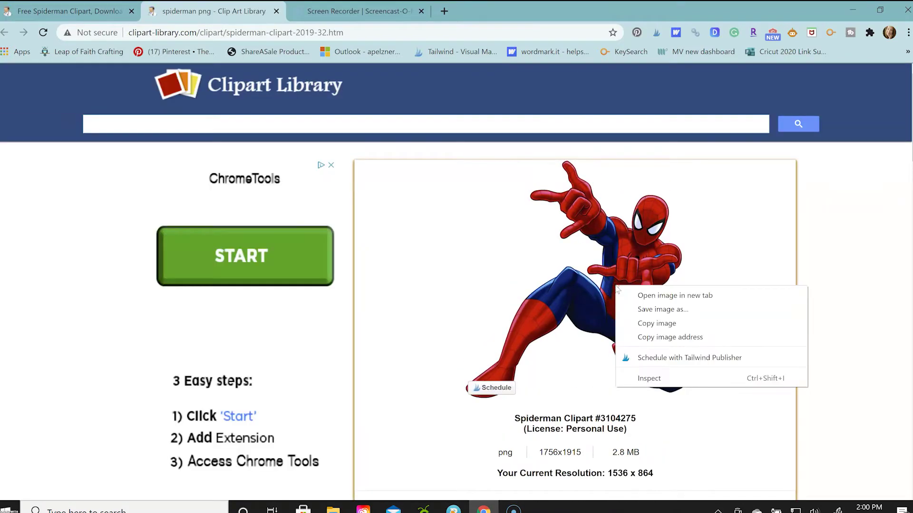
{"action": "left_click", "coordinate": [642, 310]}
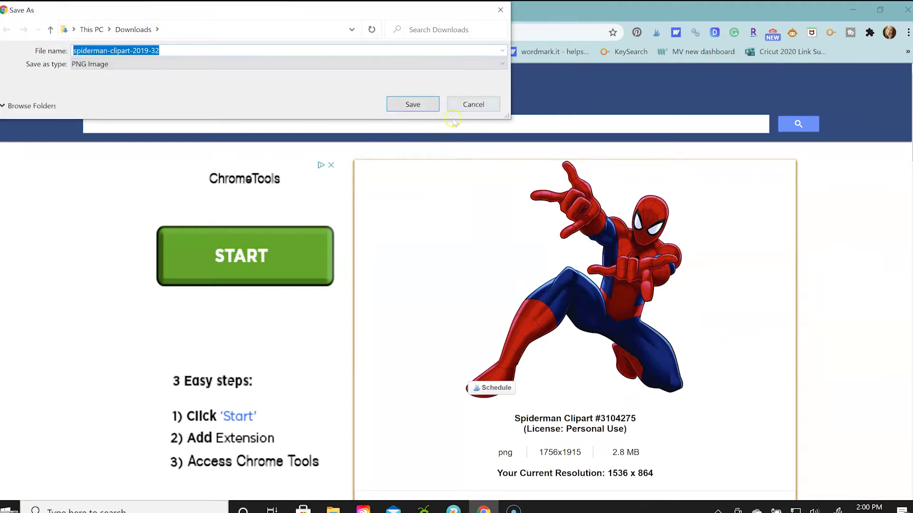
{"action": "left_click", "coordinate": [403, 108]}
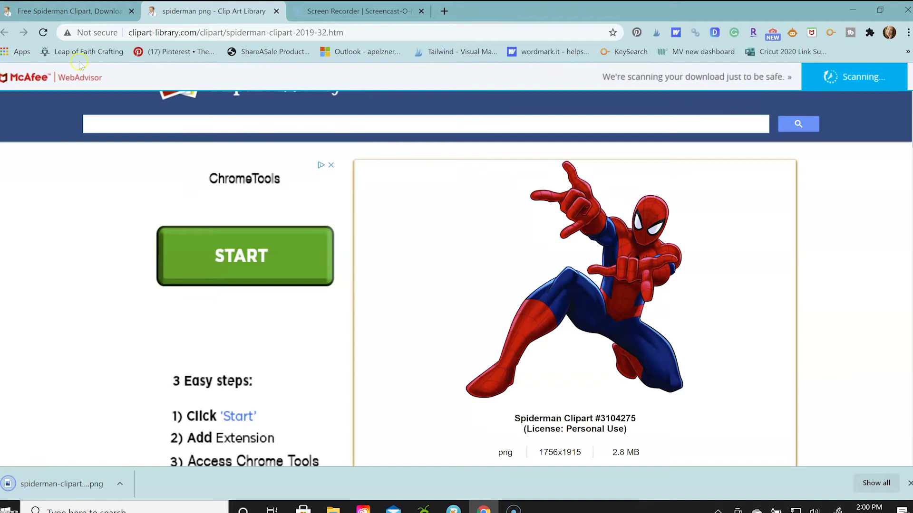
{"action": "scroll", "coordinate": [351, 259], "scroll_direction": "down", "scroll_amount": 1}
{"action": "key", "text": "ctrl+shift+Tab"}
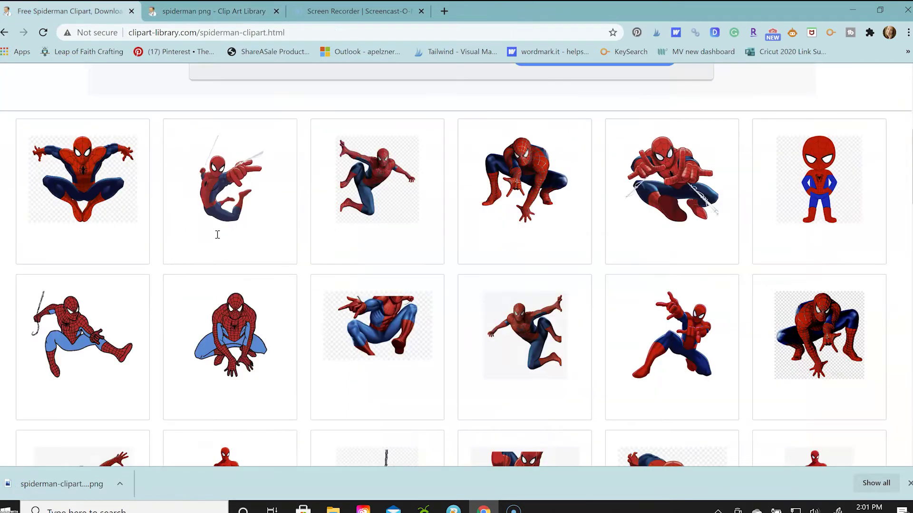
{"action": "left_click", "coordinate": [233, 198]}
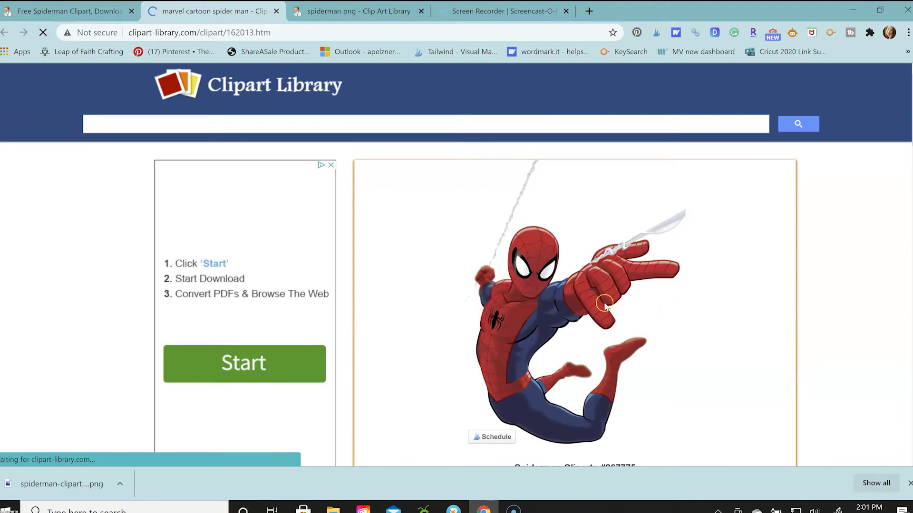
{"action": "right_click", "coordinate": [603, 303]}
{"action": "left_click", "coordinate": [630, 325]}
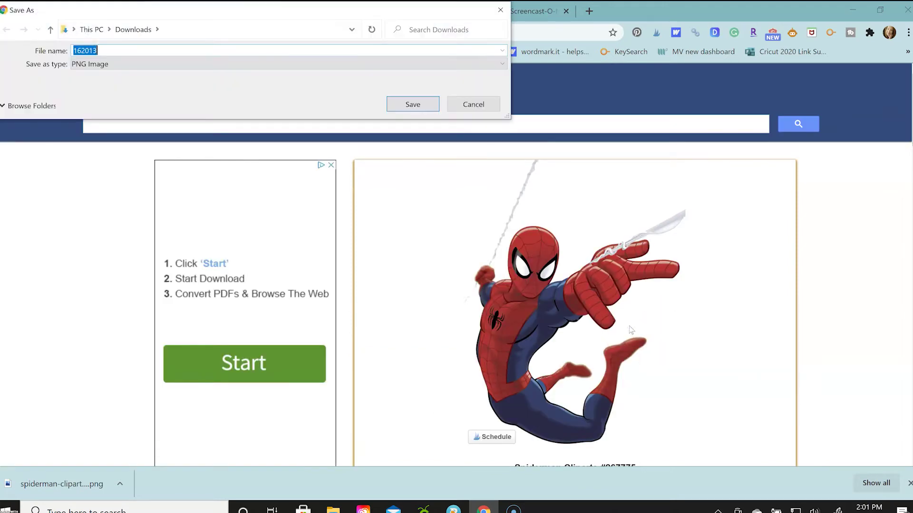
{"action": "left_click", "coordinate": [500, 10]}
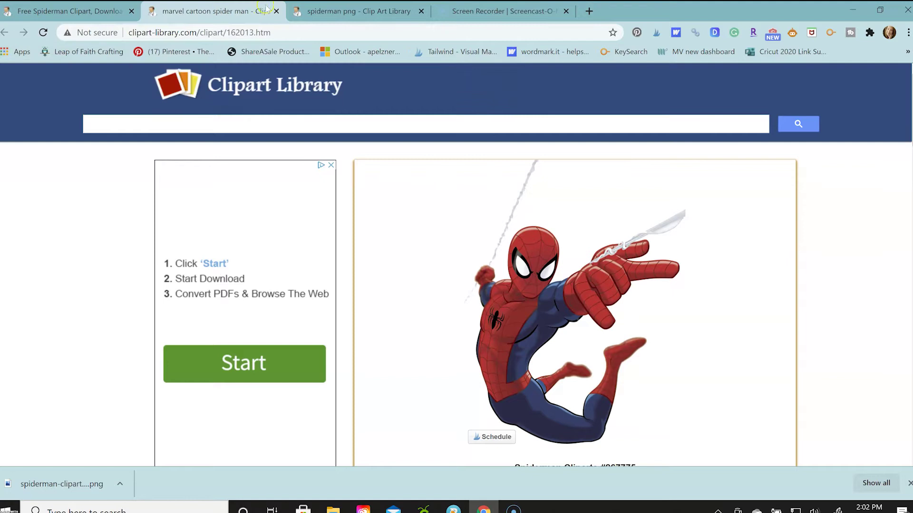
{"action": "left_click", "coordinate": [276, 11]}
Step: Open the Spiderman clipart that leaps with both arms spread and knees bent, further down the collection
{"action": "scroll", "coordinate": [267, 328], "scroll_direction": "down", "scroll_amount": 3}
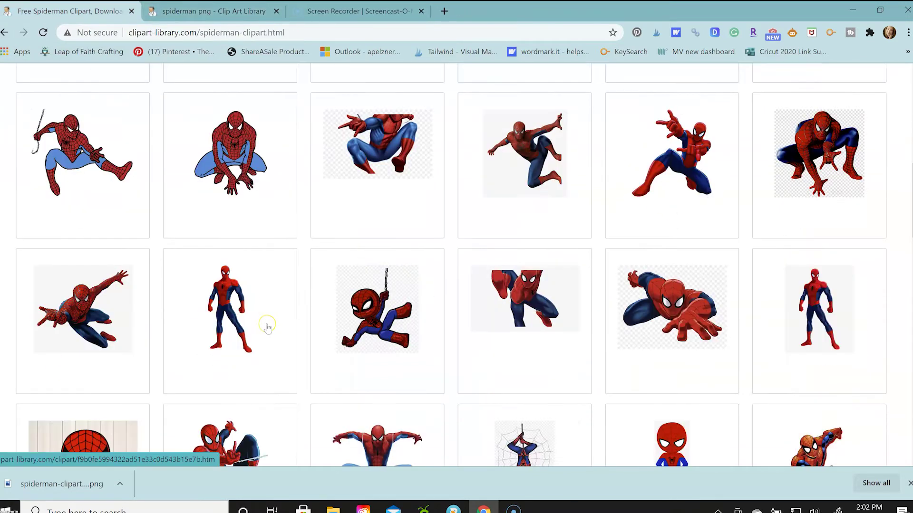
{"action": "scroll", "coordinate": [267, 328], "scroll_direction": "down", "scroll_amount": 3}
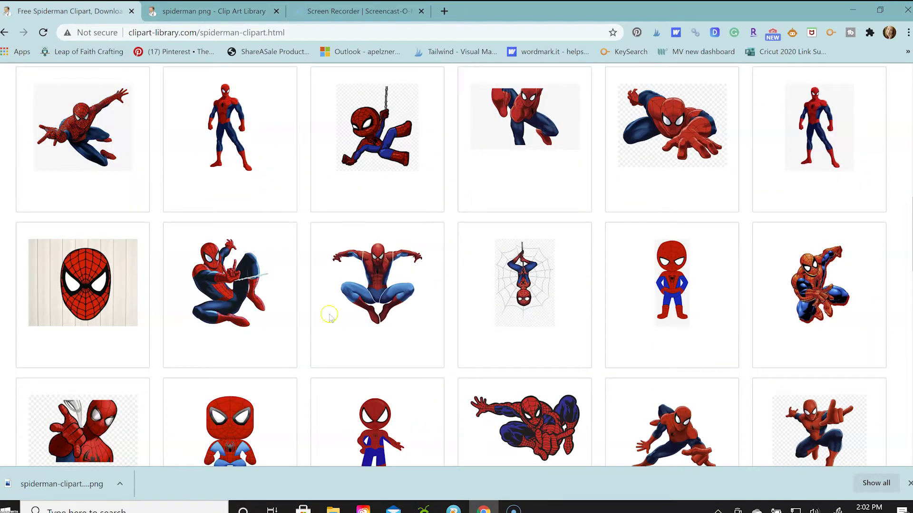
{"action": "left_click", "coordinate": [366, 290]}
{"action": "right_click", "coordinate": [531, 273]}
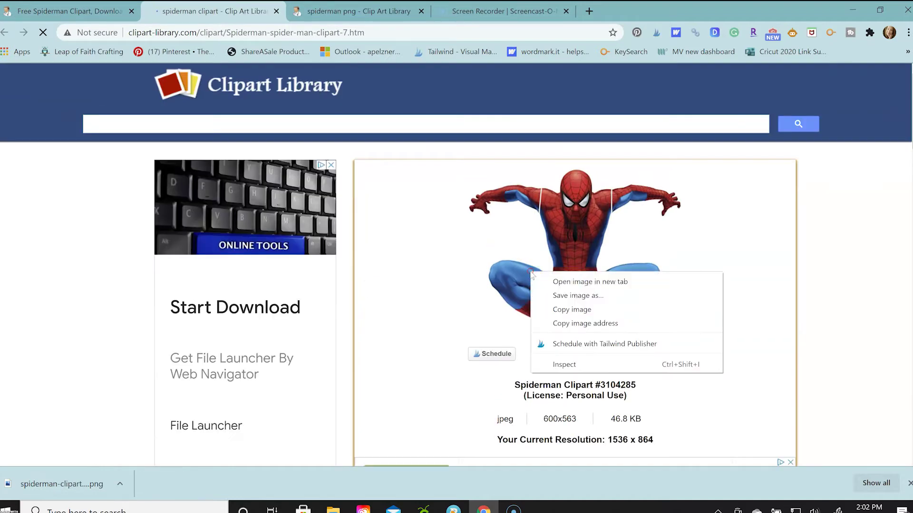
{"action": "left_click", "coordinate": [540, 296]}
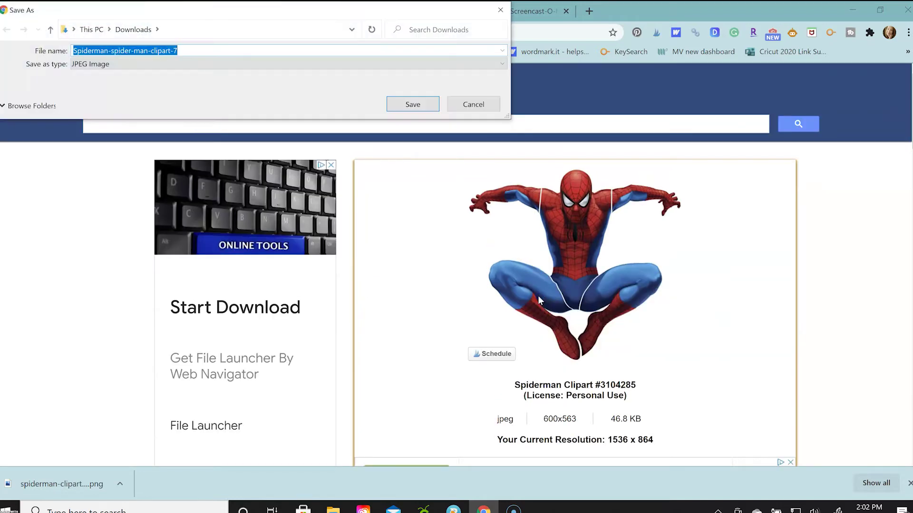
{"action": "left_click", "coordinate": [500, 10]}
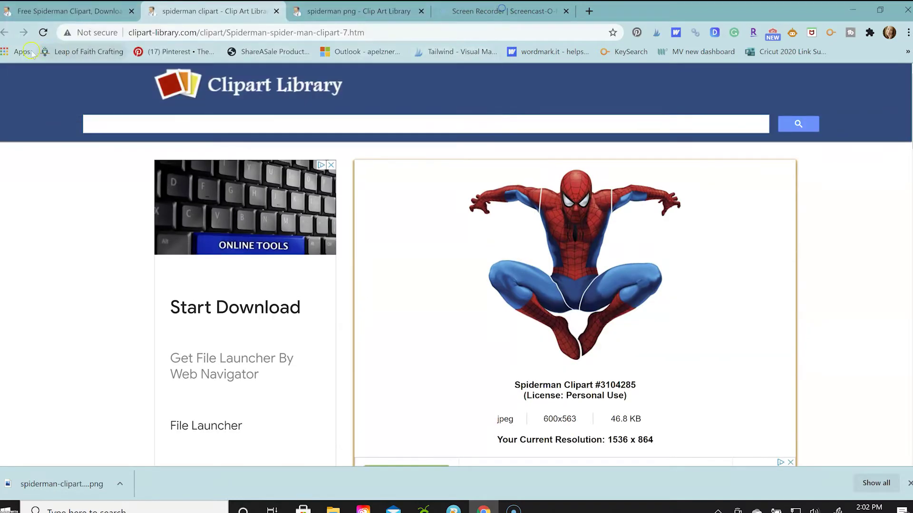
Step: Save the arms-spread Spiderman picture to Downloads as the JPEG Spiderman-spider-man-clipart-7
{"action": "right_click", "coordinate": [584, 255]}
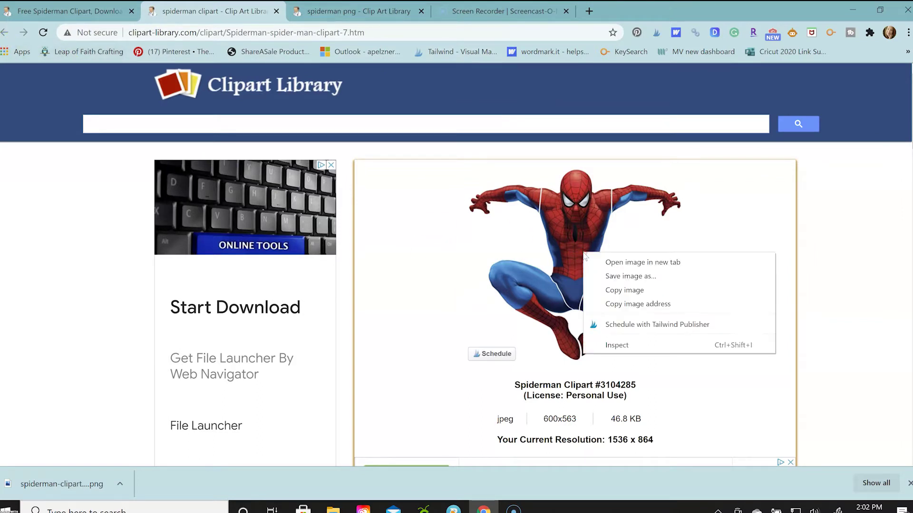
{"action": "left_click", "coordinate": [603, 276]}
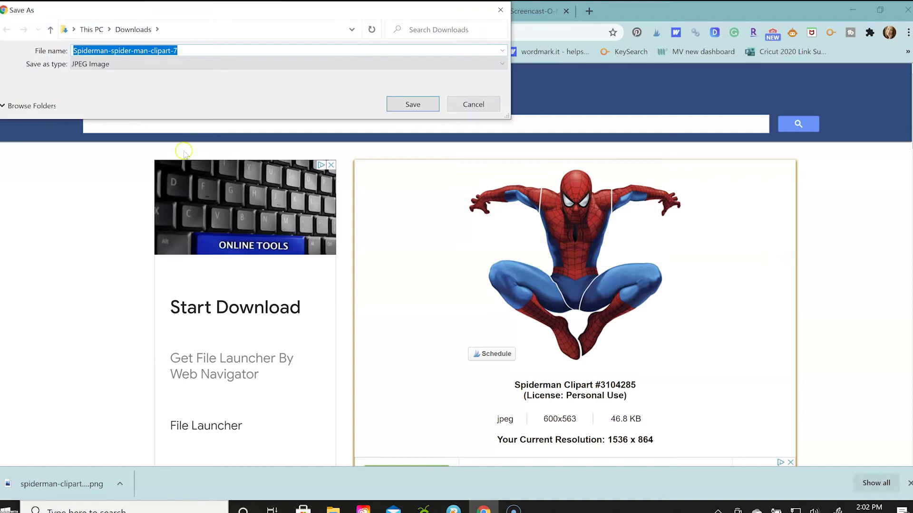
{"action": "left_click", "coordinate": [406, 104]}
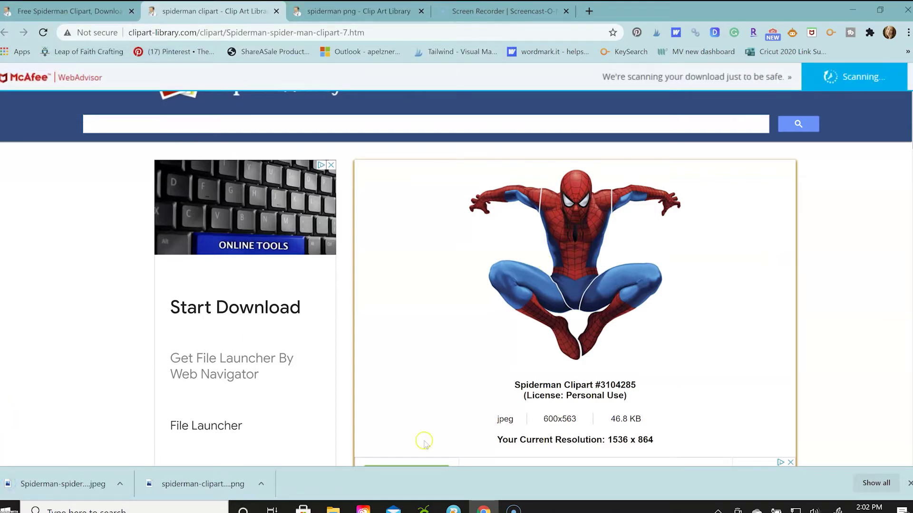
Step: Switch to Cricut Design Space and load Spiderman-spider-man-clipart-7 from Downloads as a new image upload
{"action": "left_click", "coordinate": [423, 508]}
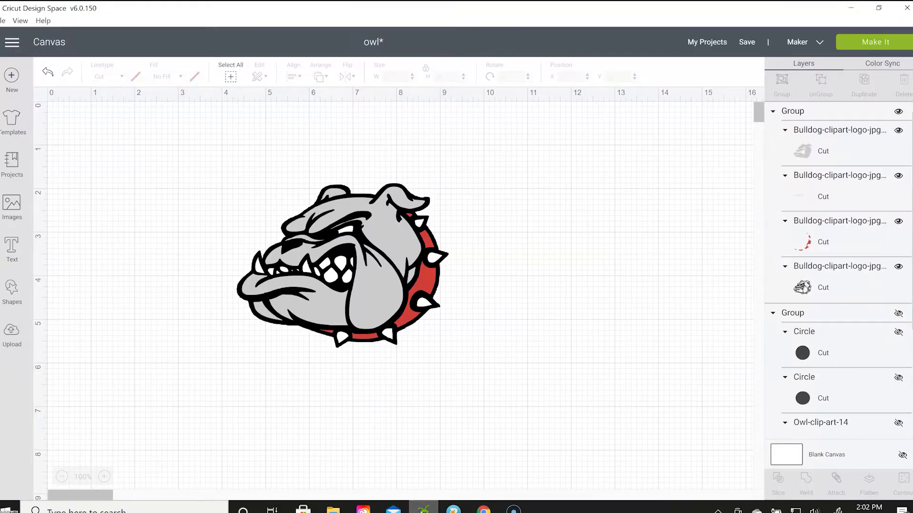
{"action": "left_click", "coordinate": [14, 328]}
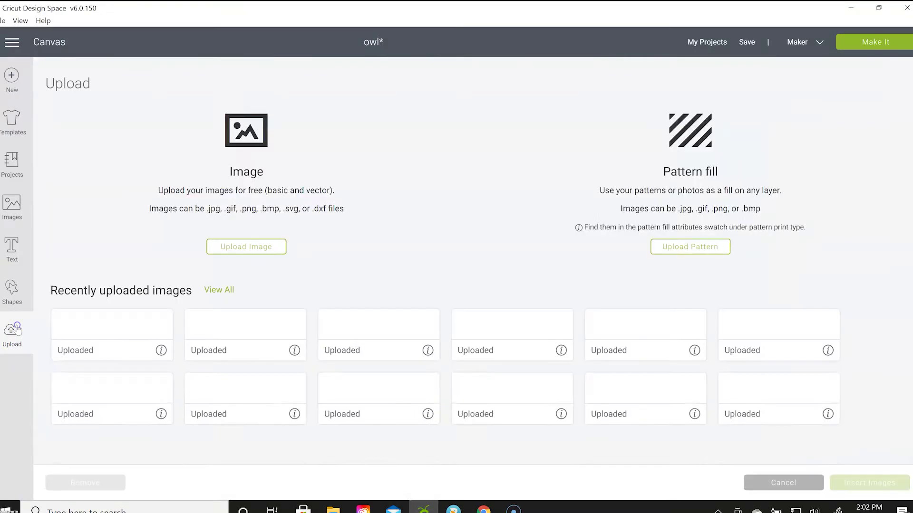
{"action": "left_click", "coordinate": [251, 247]}
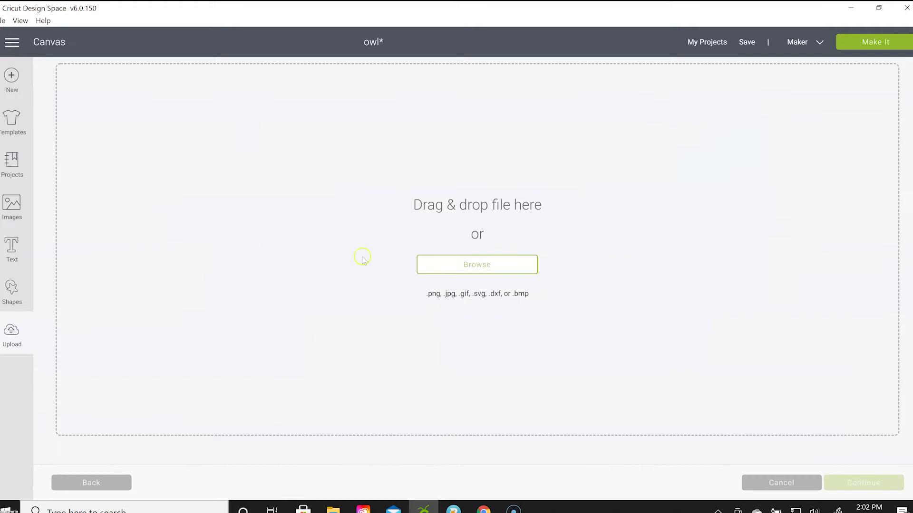
{"action": "left_click", "coordinate": [477, 266]}
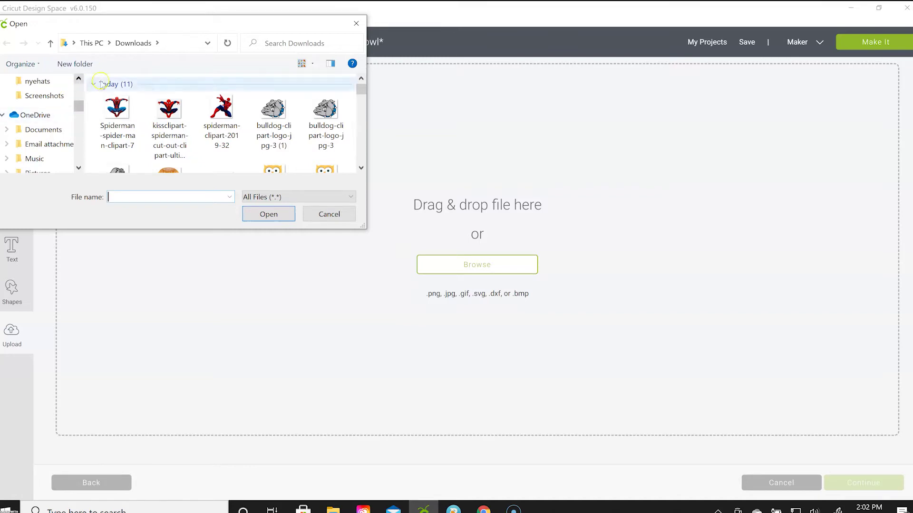
{"action": "double_click", "coordinate": [113, 110]}
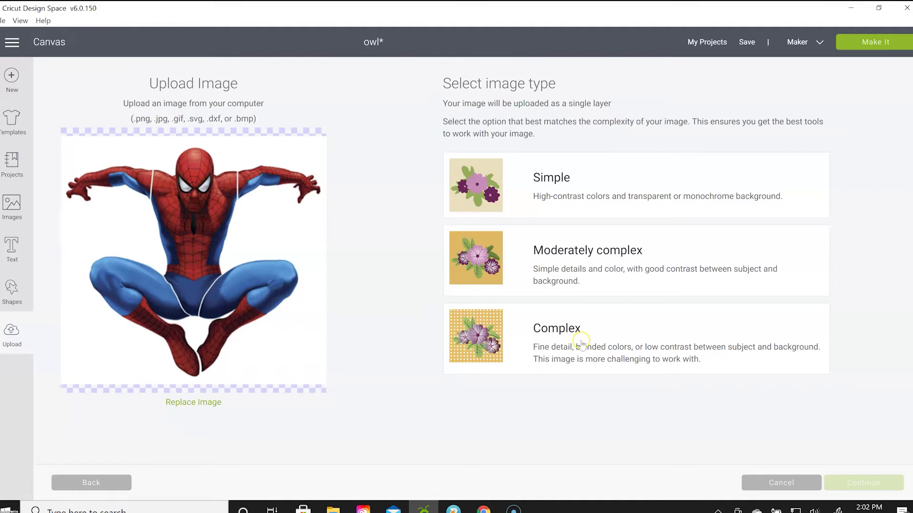
Step: Preview the image as Simple, choose Complex as its image type instead, and continue to background removal
{"action": "left_click", "coordinate": [546, 187]}
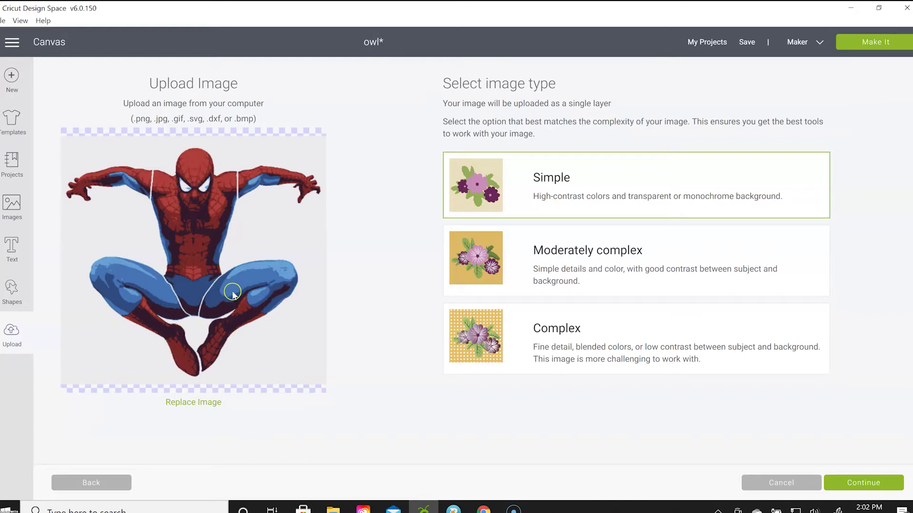
{"action": "left_click", "coordinate": [573, 339]}
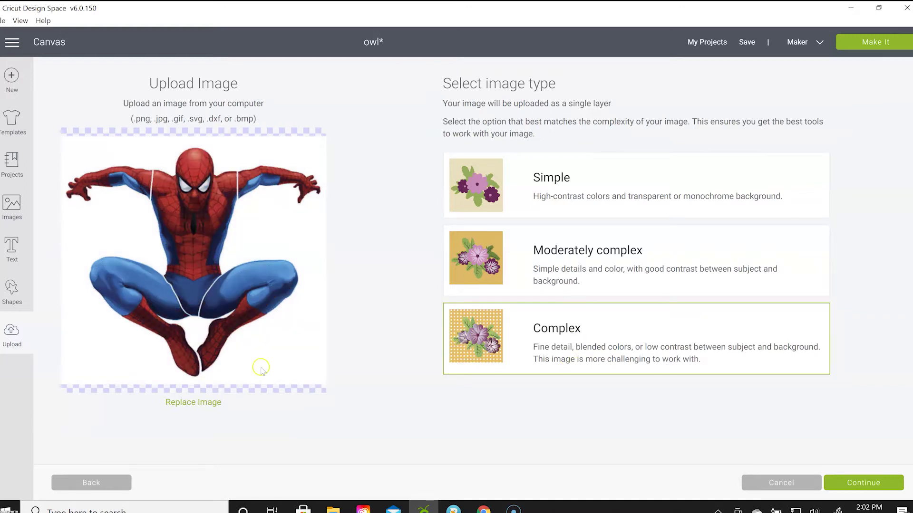
{"action": "left_click", "coordinate": [868, 483]}
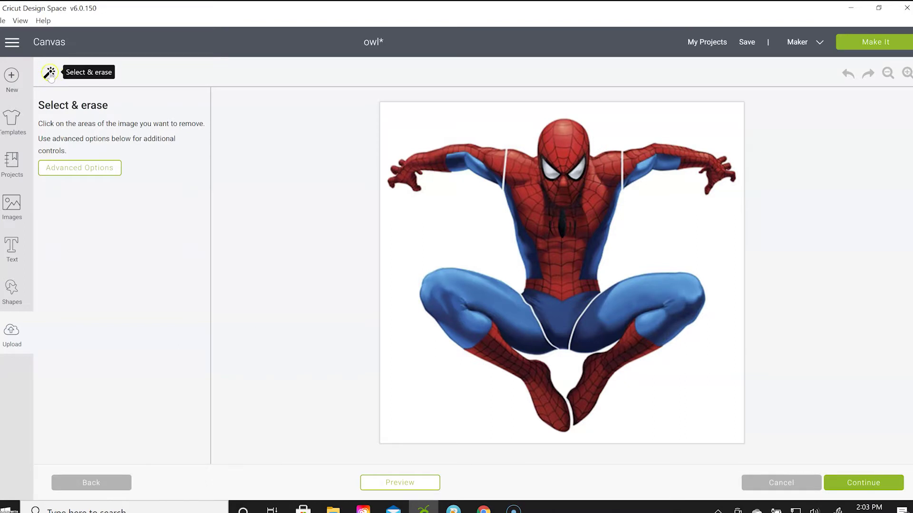
Step: Erase the white background around the leaping Spiderman and the enclosed white area between his lower legs
{"action": "left_click", "coordinate": [445, 222]}
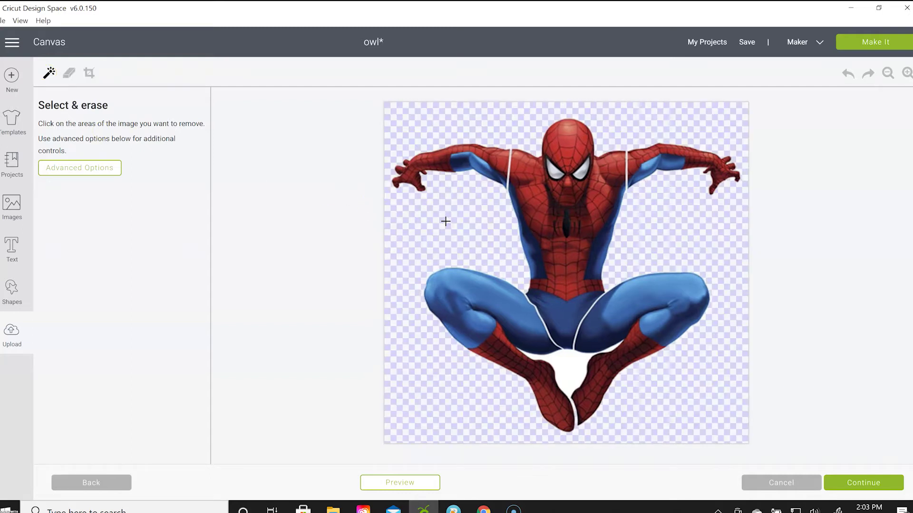
{"action": "left_click", "coordinate": [571, 373]}
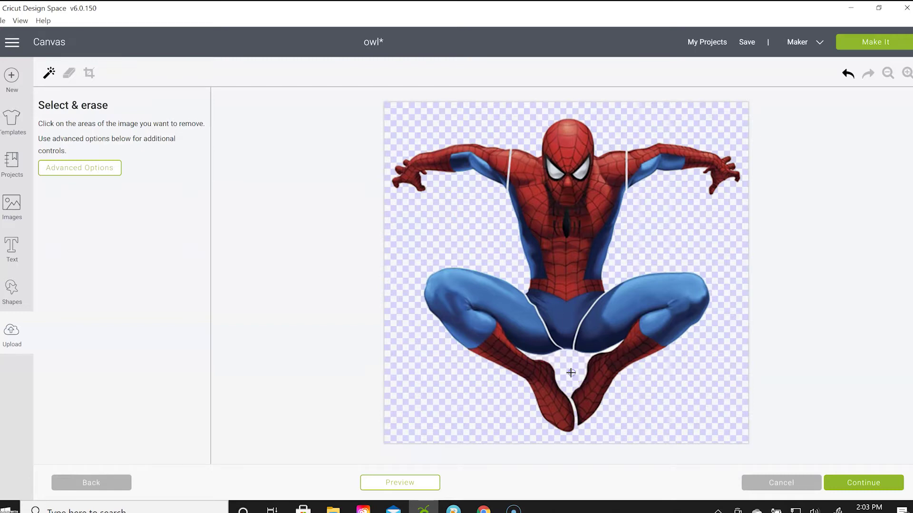
{"action": "left_click", "coordinate": [603, 350]}
{"action": "left_click", "coordinate": [608, 374]}
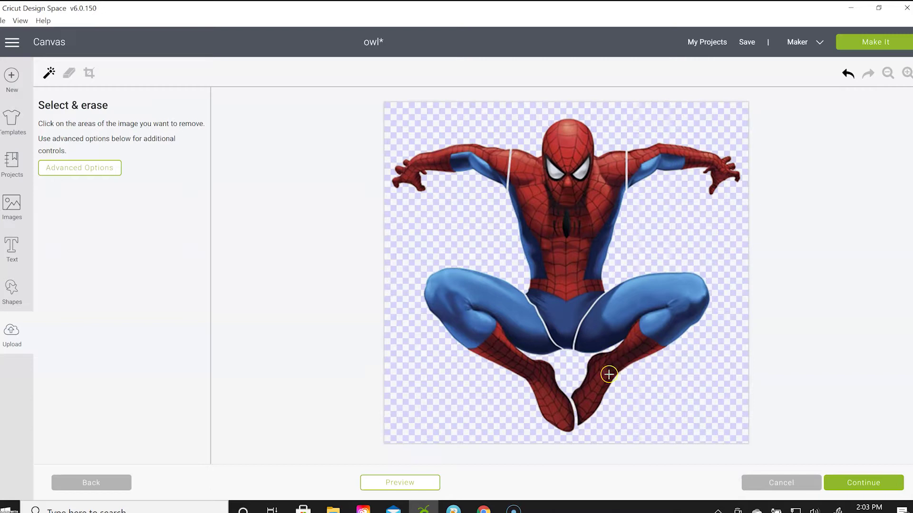
Step: Check the cut-out's silhouette preview and save Spiderman-spider-man-clipart-7 as a Print Then Cut image
{"action": "left_click", "coordinate": [414, 483]}
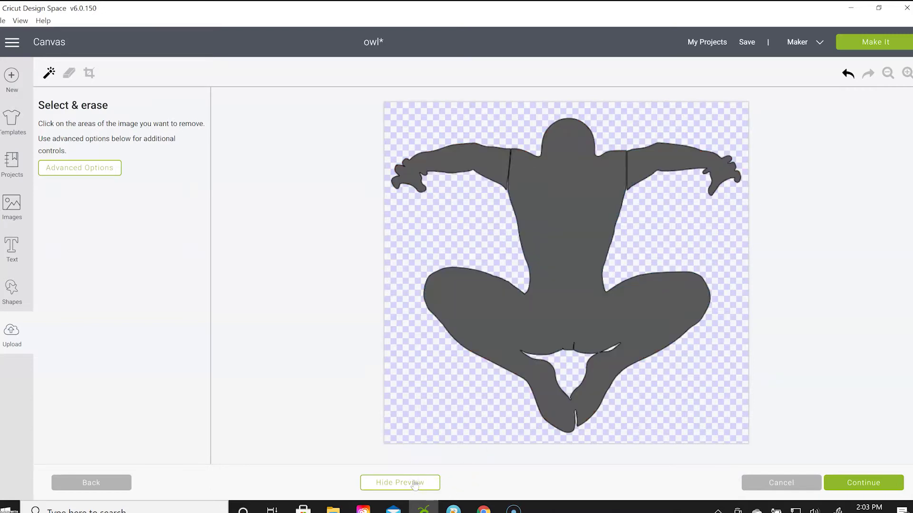
{"action": "left_click", "coordinate": [414, 483]}
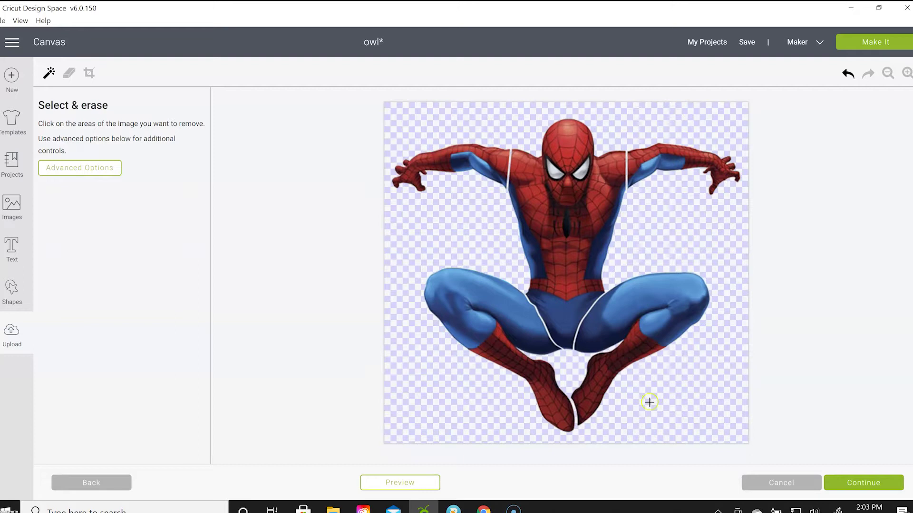
{"action": "left_click", "coordinate": [835, 484]}
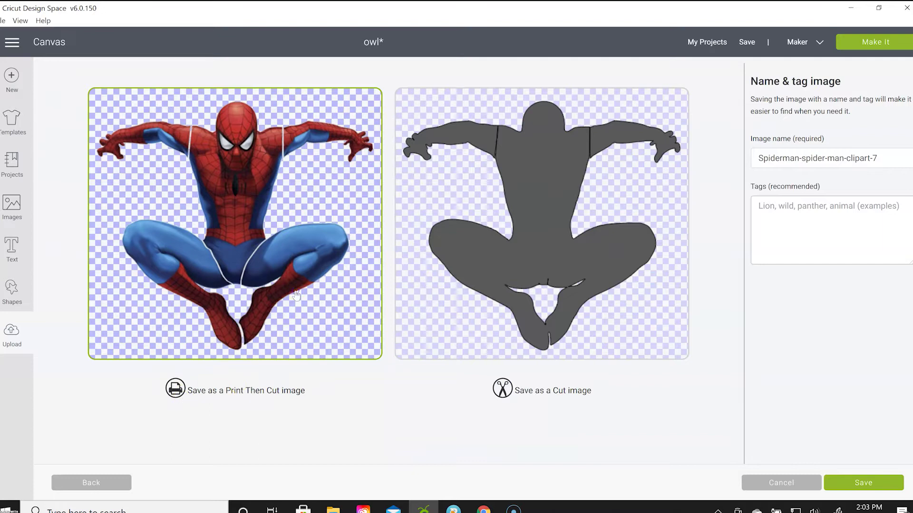
{"action": "left_click", "coordinate": [876, 481]}
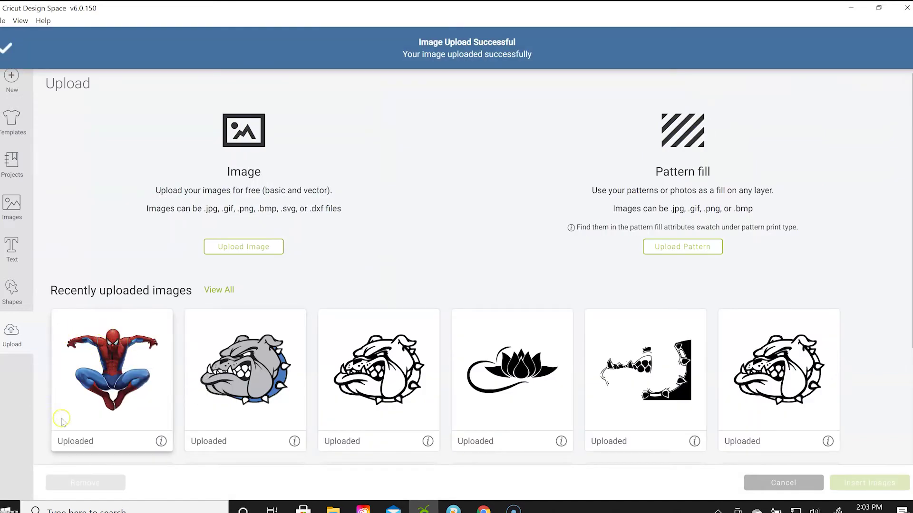
Step: Load spiderman-clipart-2019-32 from Downloads as a new image upload
{"action": "left_click", "coordinate": [234, 246]}
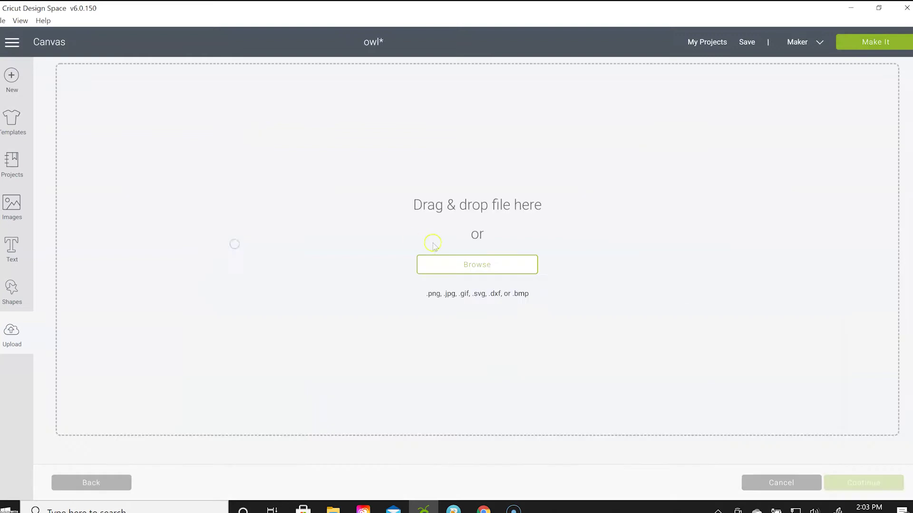
{"action": "left_click", "coordinate": [454, 266]}
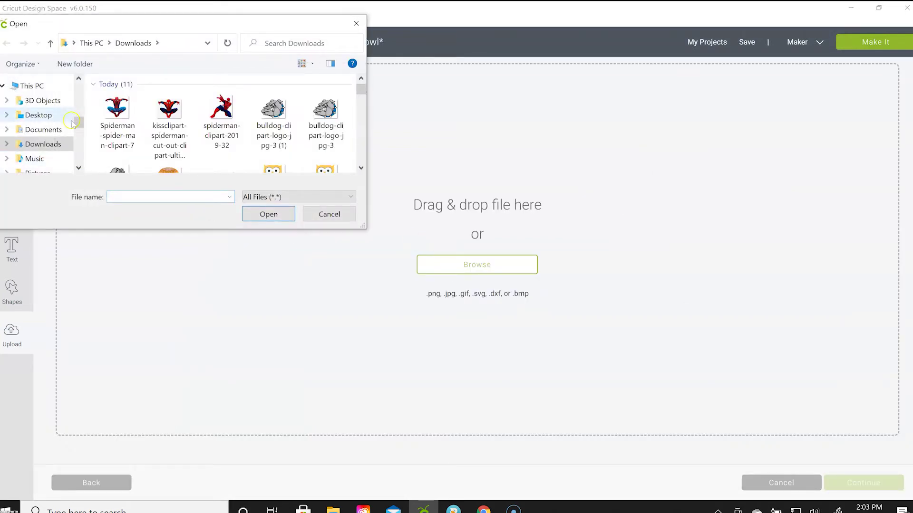
{"action": "left_click", "coordinate": [221, 116]}
{"action": "left_click", "coordinate": [268, 214]}
{"action": "left_click", "coordinate": [137, 162]}
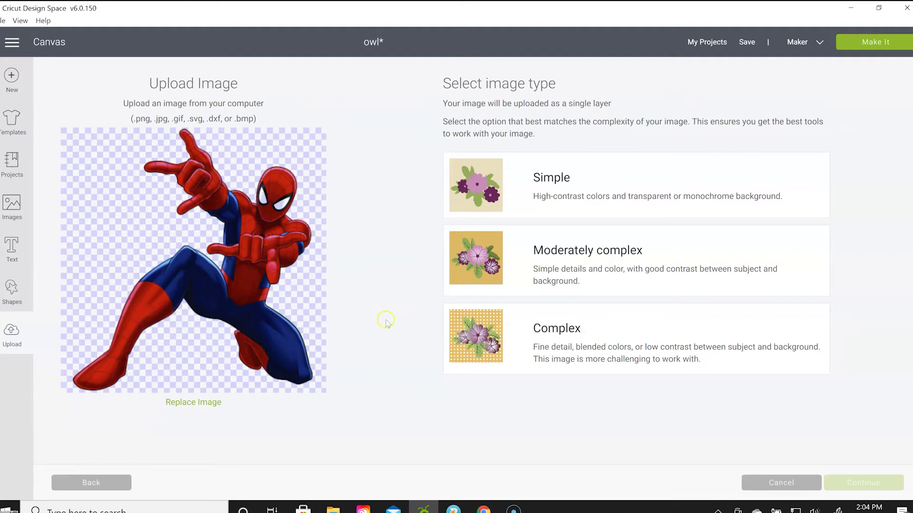
Step: Set the image type to Complex, keep the transparent background as is, and save spiderman-clipart-2019-32 as a Print Then Cut image
{"action": "left_click", "coordinate": [599, 334]}
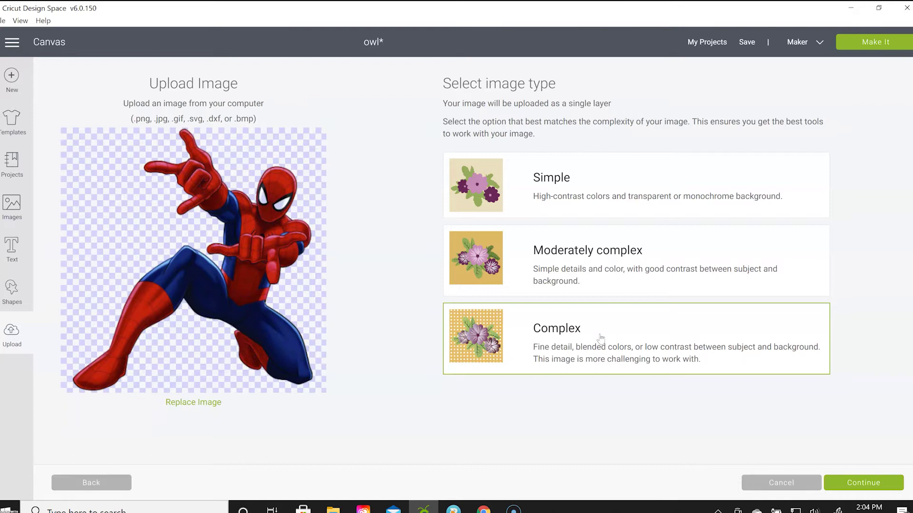
{"action": "left_click", "coordinate": [850, 483]}
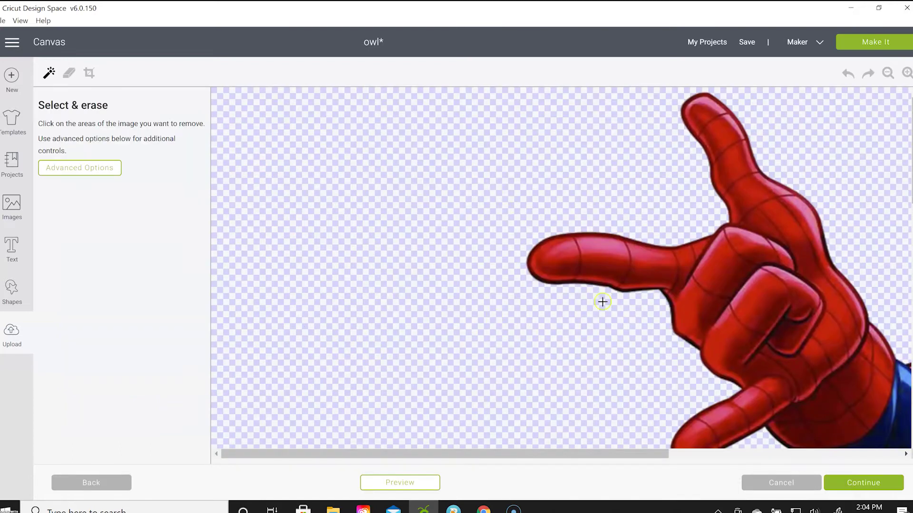
{"action": "left_click", "coordinate": [887, 73]}
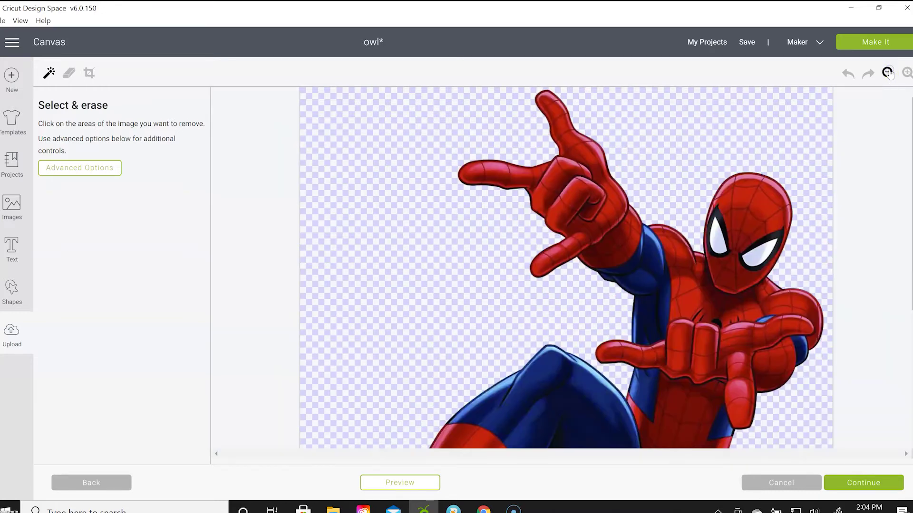
{"action": "left_click", "coordinate": [887, 73]}
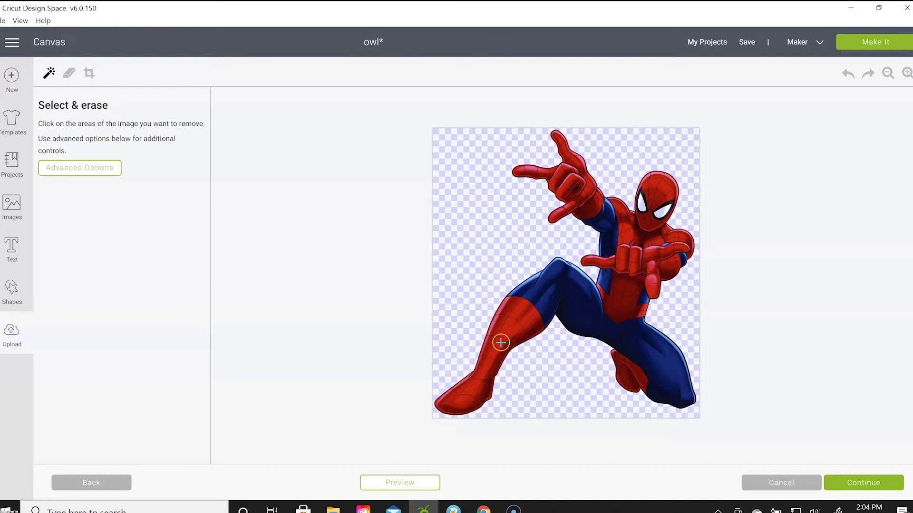
{"action": "left_click", "coordinate": [873, 484]}
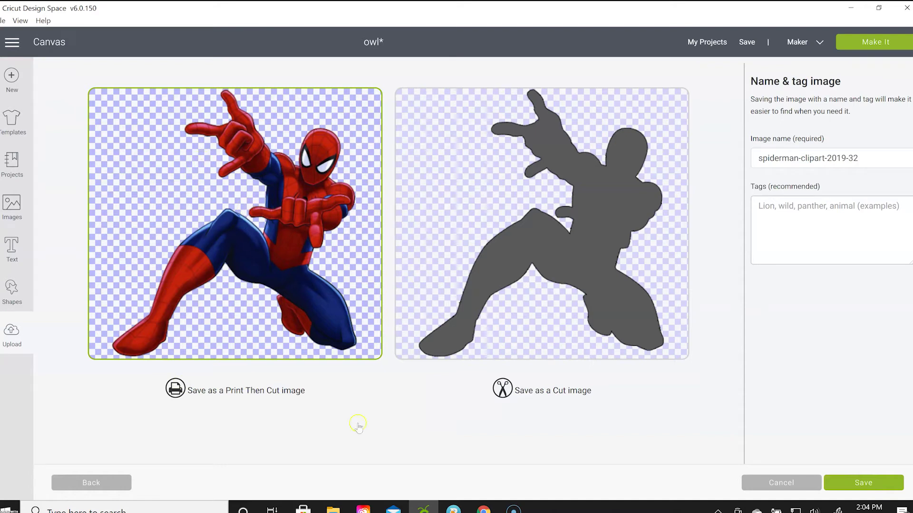
{"action": "left_click", "coordinate": [864, 482]}
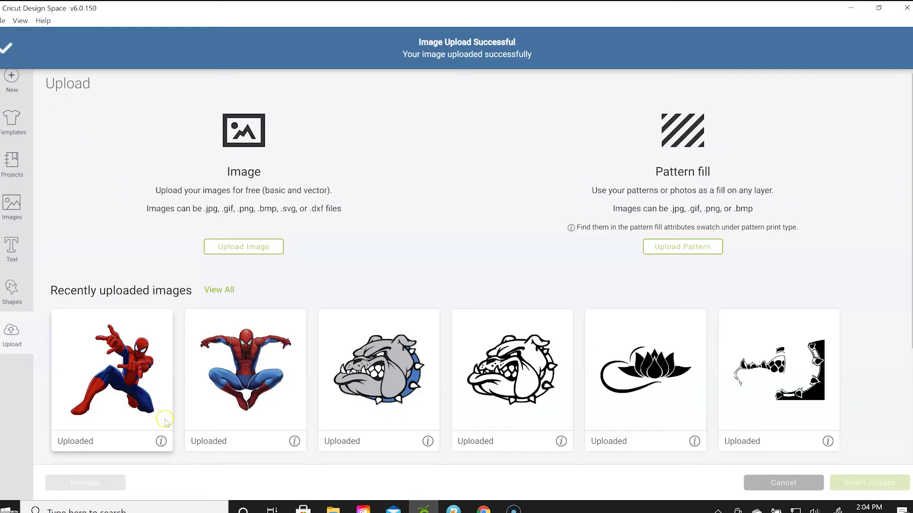
Step: Insert both newly uploaded Spiderman images onto the canvas
{"action": "left_click", "coordinate": [138, 404]}
{"action": "left_click", "coordinate": [261, 380]}
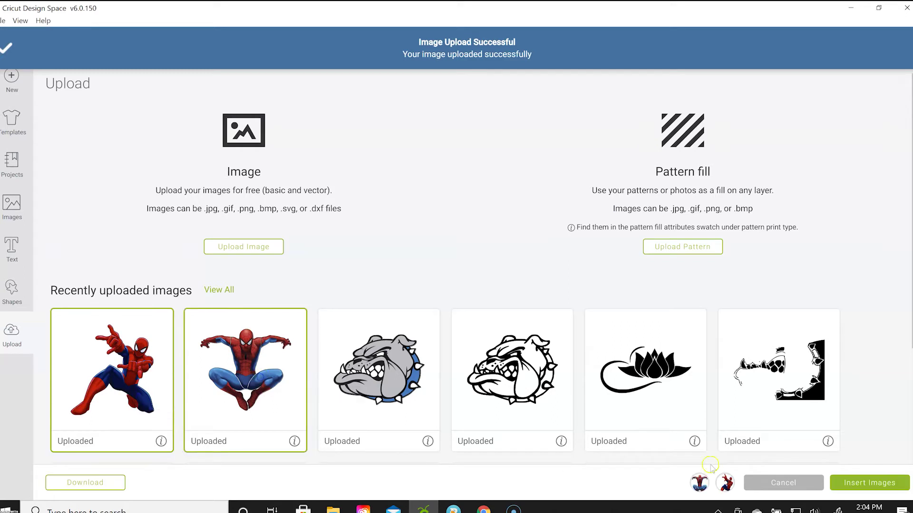
{"action": "left_click", "coordinate": [860, 482]}
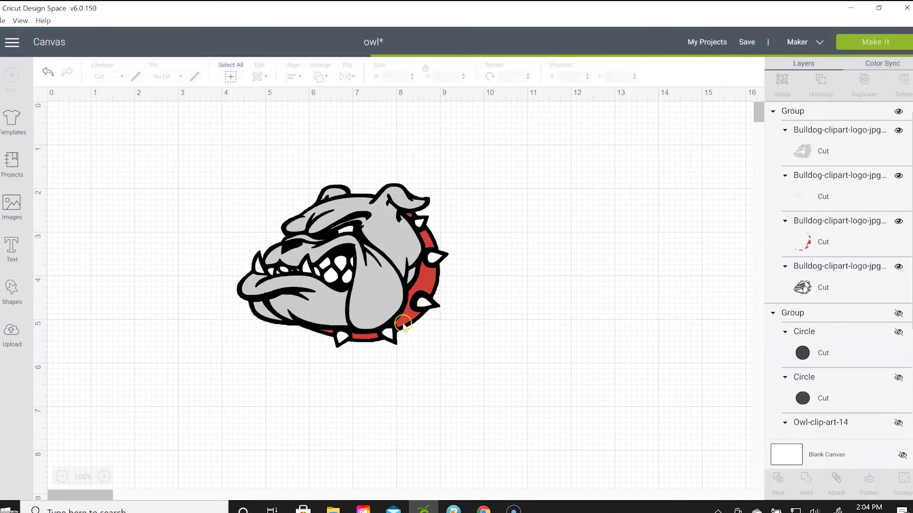
Step: Move the crouching Spiderman to the canvas's upper-left area and scale it down to about 6.4 by 7 inches
{"action": "key", "text": "ctrl+z"}
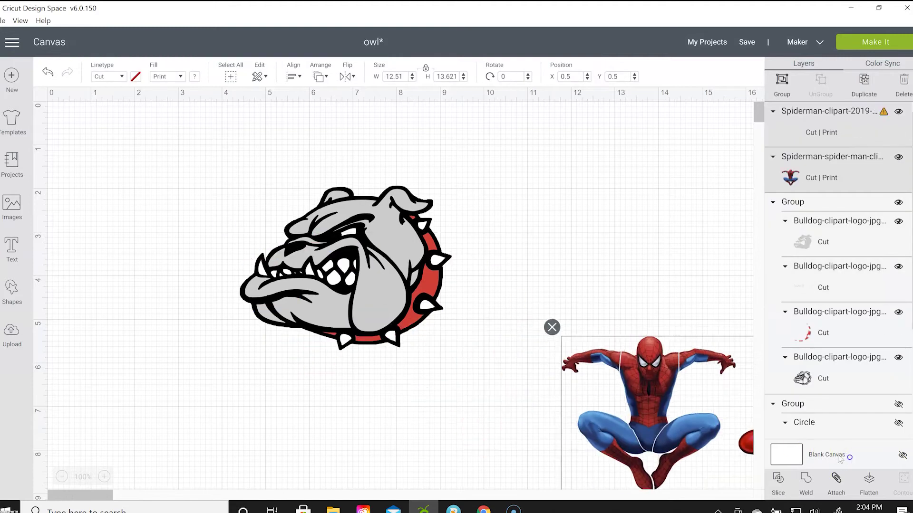
{"action": "key", "text": "ctrl+z"}
{"action": "key", "text": "ctrl+y"}
{"action": "key", "text": "ctrl+y"}
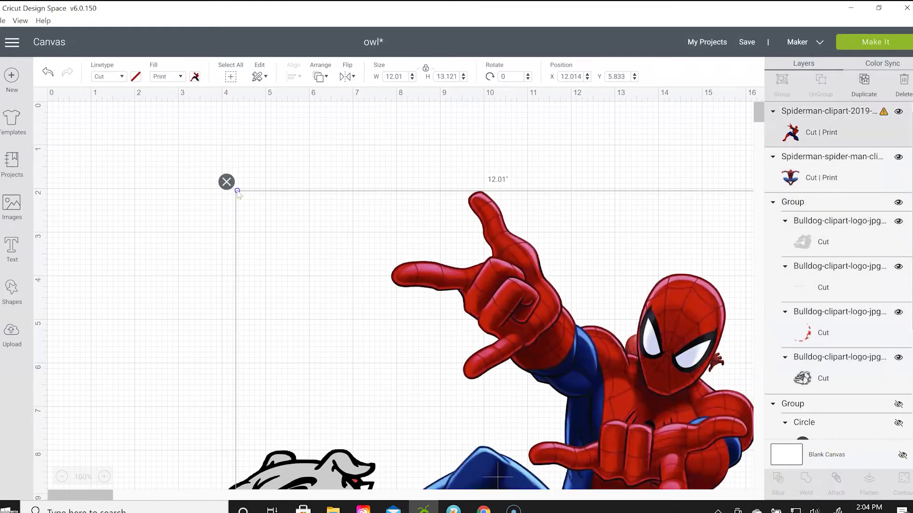
{"action": "scroll", "coordinate": [301, 308], "scroll_direction": "down", "scroll_amount": 5}
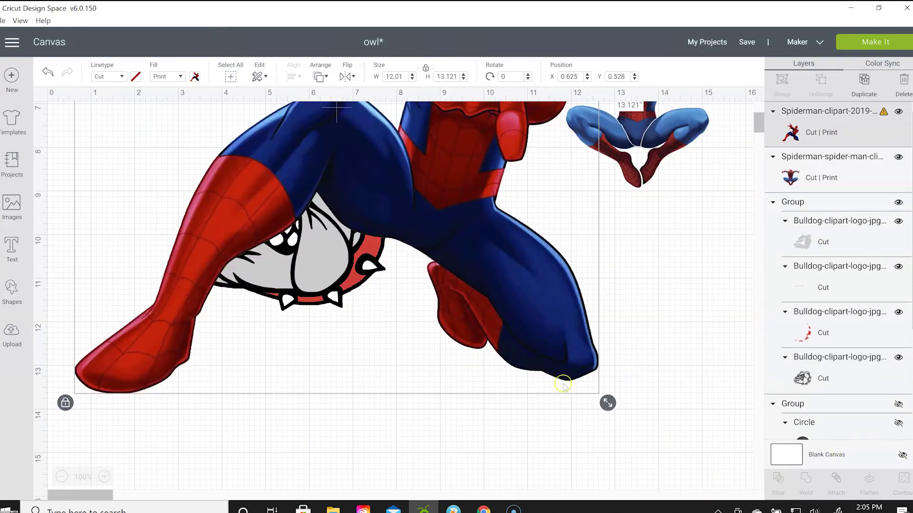
{"action": "left_click_drag", "start_coordinate": [607, 403], "coordinate": [177, 153]}
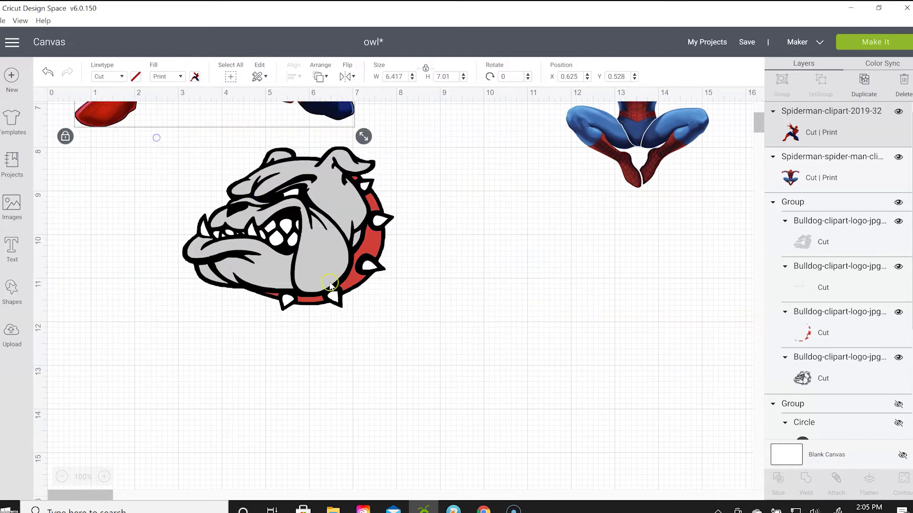
Step: Shrink the crouching Spiderman further to about 4 inches wide and place the leaping Spiderman right beside it
{"action": "scroll", "coordinate": [337, 295], "scroll_direction": "up", "scroll_amount": 5}
{"action": "left_click_drag", "start_coordinate": [363, 440], "coordinate": [255, 321]}
{"action": "left_click_drag", "start_coordinate": [636, 391], "coordinate": [356, 198]}
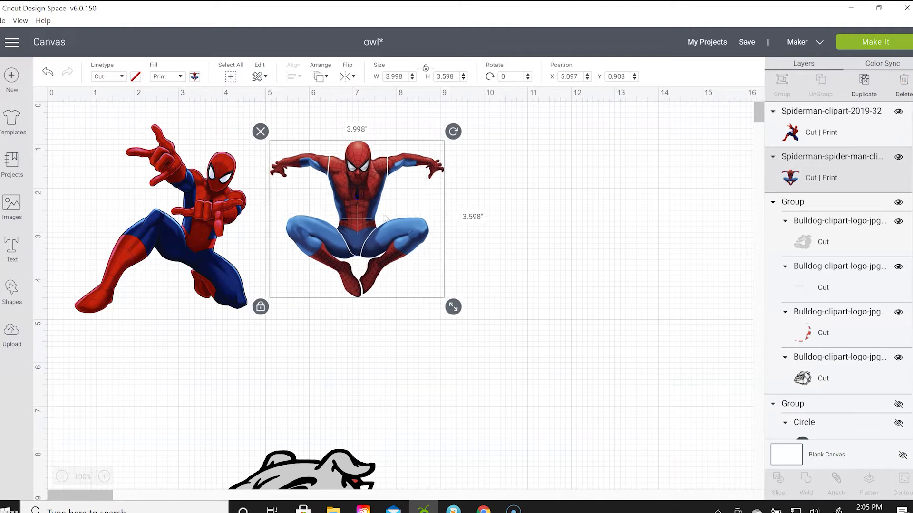
{"action": "left_click", "coordinate": [591, 235]}
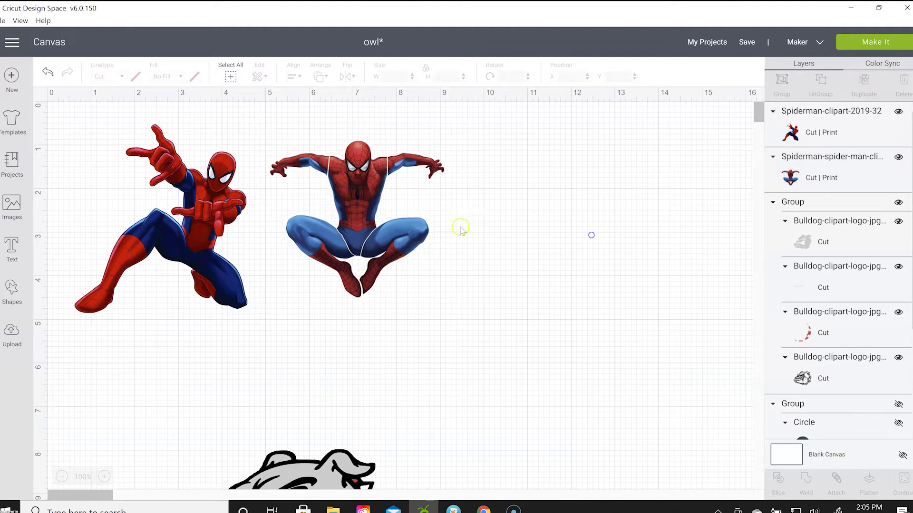
Step: Open the project's mat preparation and examine how both Spiderman images are laid out on the Letter-size Print Then Cut mat
{"action": "left_click", "coordinate": [870, 44]}
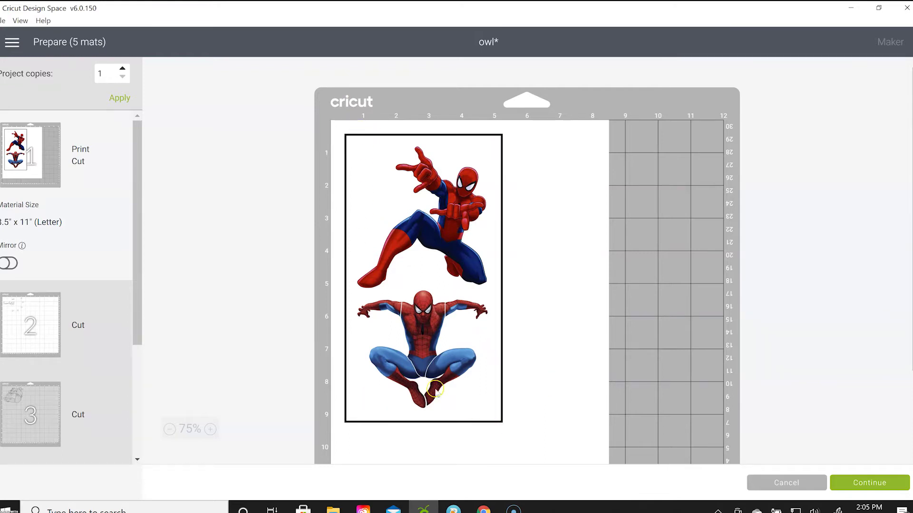
{"action": "scroll", "coordinate": [379, 297], "scroll_direction": "down", "scroll_amount": 2}
{"action": "scroll", "coordinate": [383, 298], "scroll_direction": "up", "scroll_amount": 2}
{"action": "scroll", "coordinate": [291, 356], "scroll_direction": "down", "scroll_amount": 2}
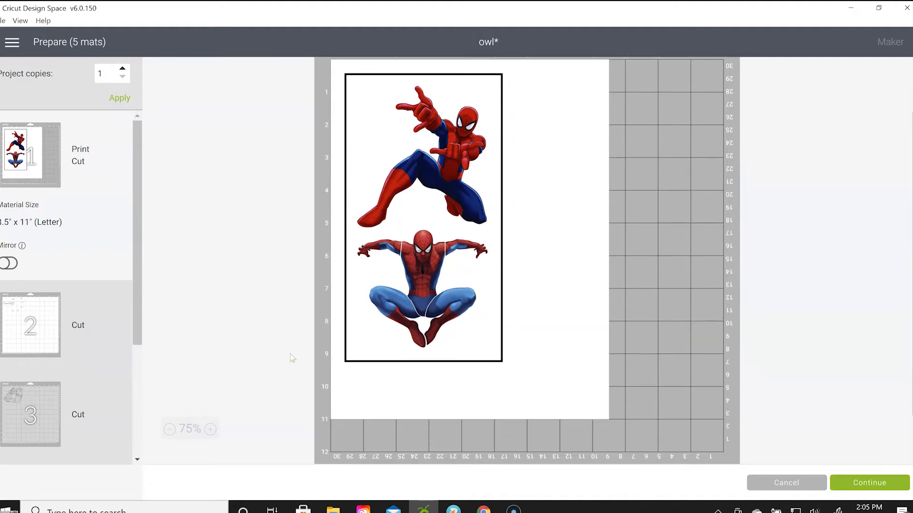
{"action": "scroll", "coordinate": [291, 354], "scroll_direction": "up", "scroll_amount": 2}
{"action": "left_click", "coordinate": [390, 434]}
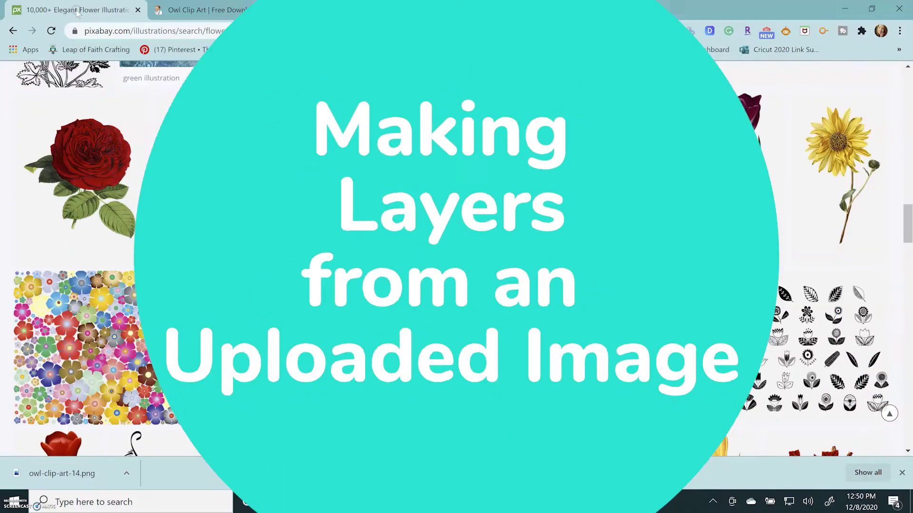
Step: Switch to the Pixabay flower results in the browser and look over the free illustrations and the available image type filters
{"action": "scroll", "coordinate": [252, 233], "scroll_direction": "up", "scroll_amount": 10}
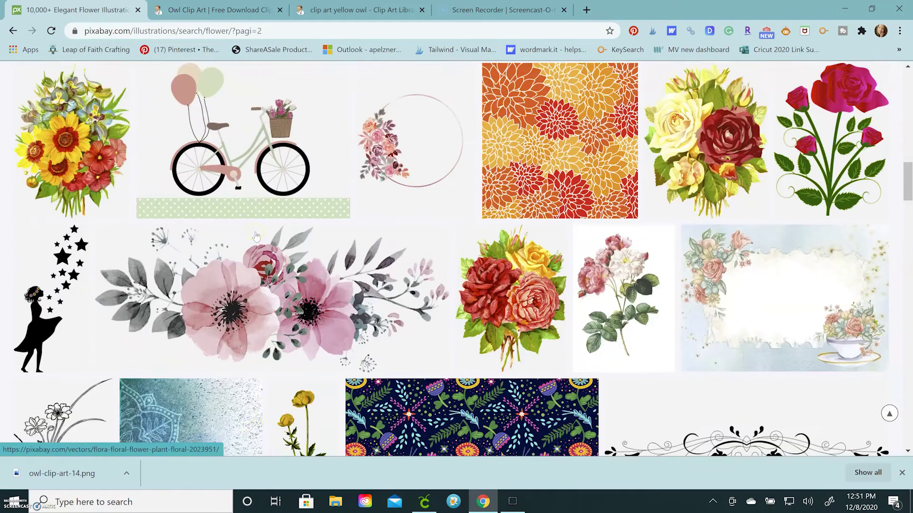
{"action": "scroll", "coordinate": [256, 236], "scroll_direction": "up", "scroll_amount": 4}
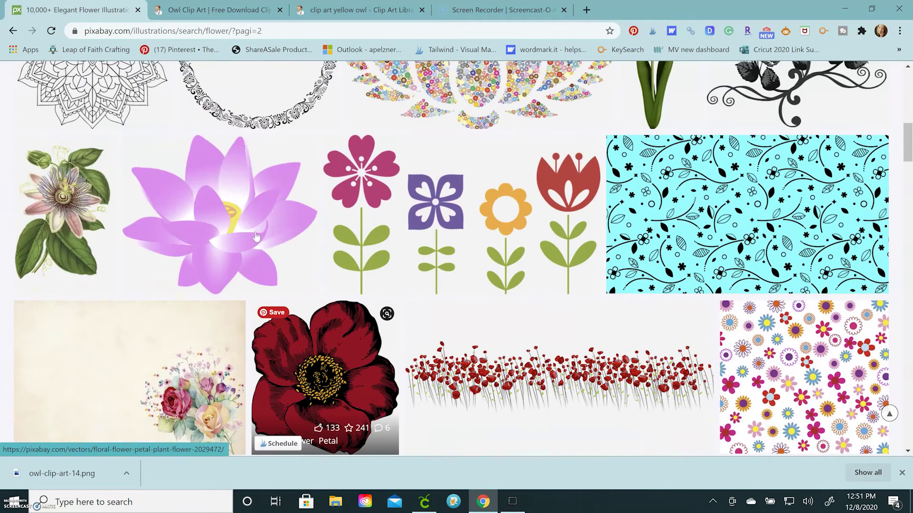
{"action": "scroll", "coordinate": [256, 236], "scroll_direction": "up", "scroll_amount": 6}
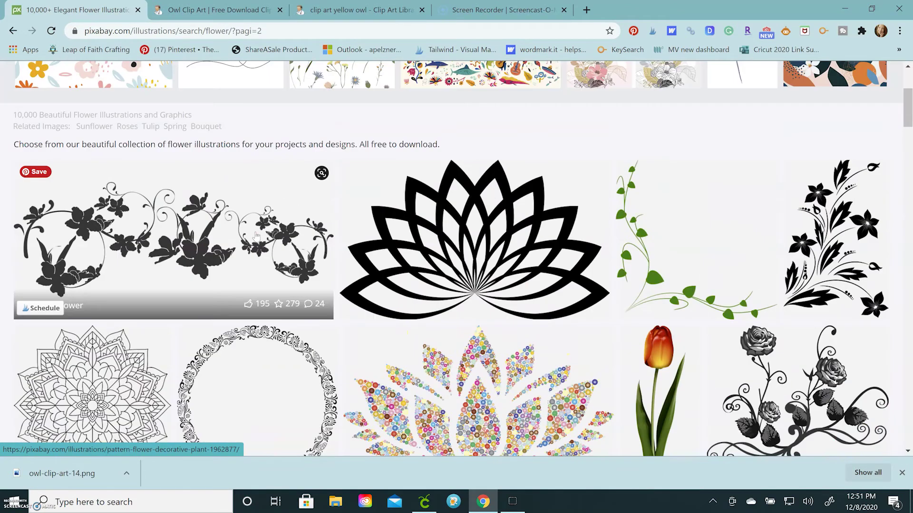
{"action": "scroll", "coordinate": [256, 237], "scroll_direction": "up", "scroll_amount": 4}
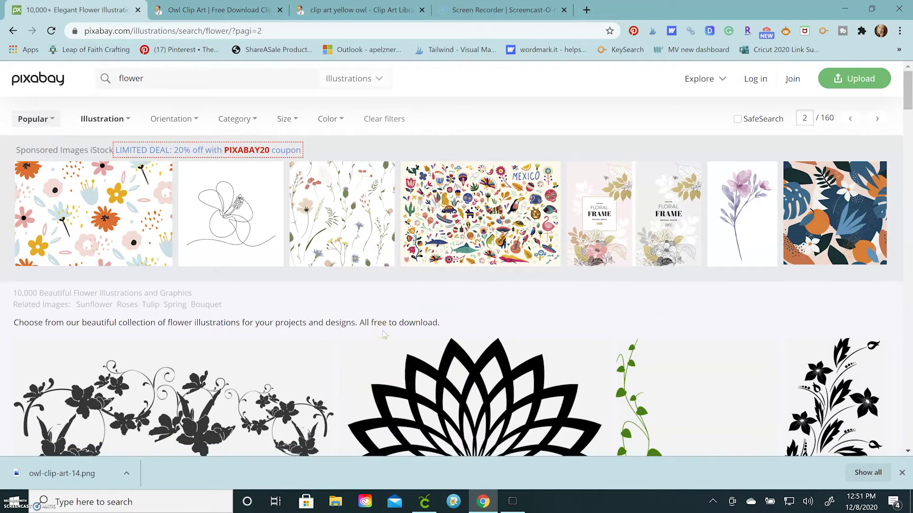
{"action": "scroll", "coordinate": [384, 334], "scroll_direction": "down", "scroll_amount": 4}
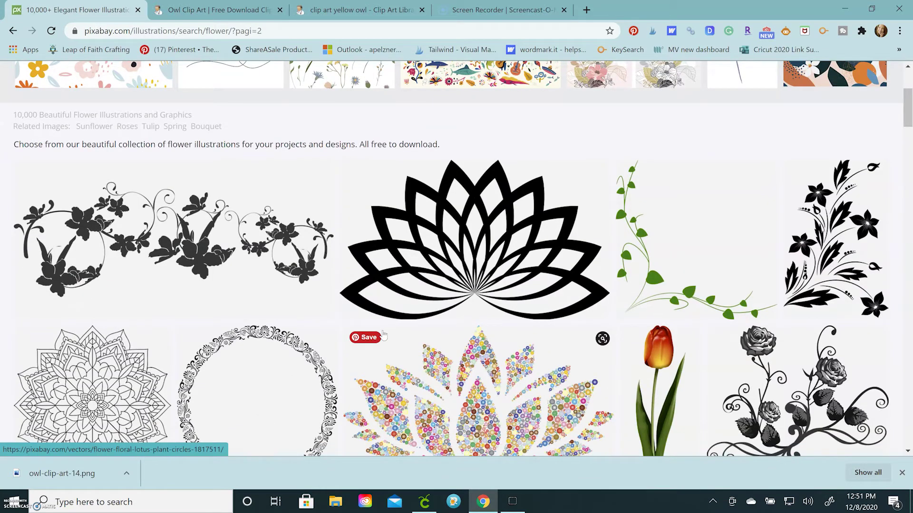
{"action": "scroll", "coordinate": [384, 334], "scroll_direction": "up", "scroll_amount": 4}
{"action": "left_click", "coordinate": [113, 119]}
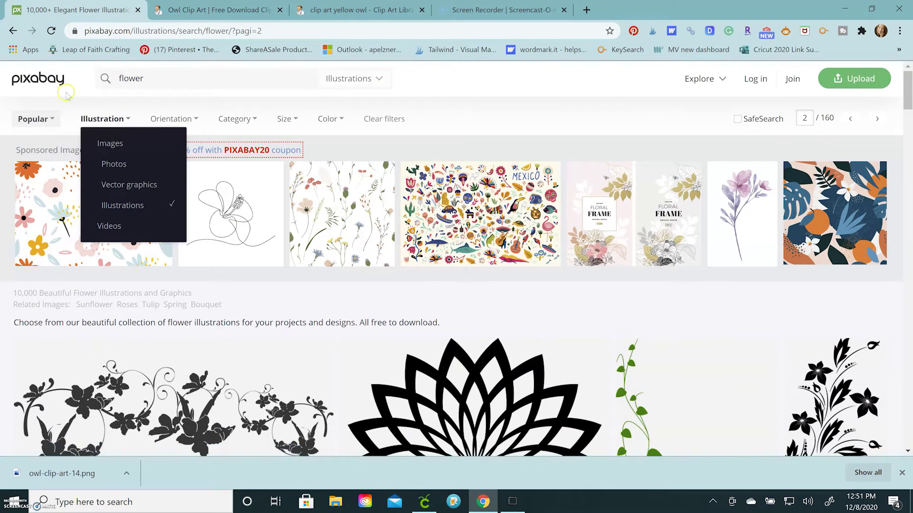
{"action": "left_click", "coordinate": [82, 70]}
Step: Search the web for "free clip art" and open the Clipart Library home page from the results
{"action": "left_click", "coordinate": [190, 11]}
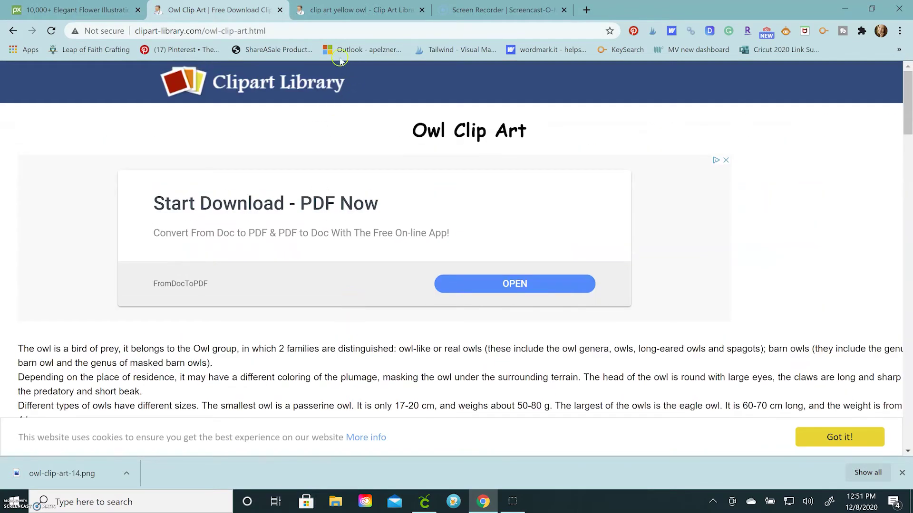
{"action": "left_click", "coordinate": [333, 30]}
{"action": "type", "text": "free clip a"}
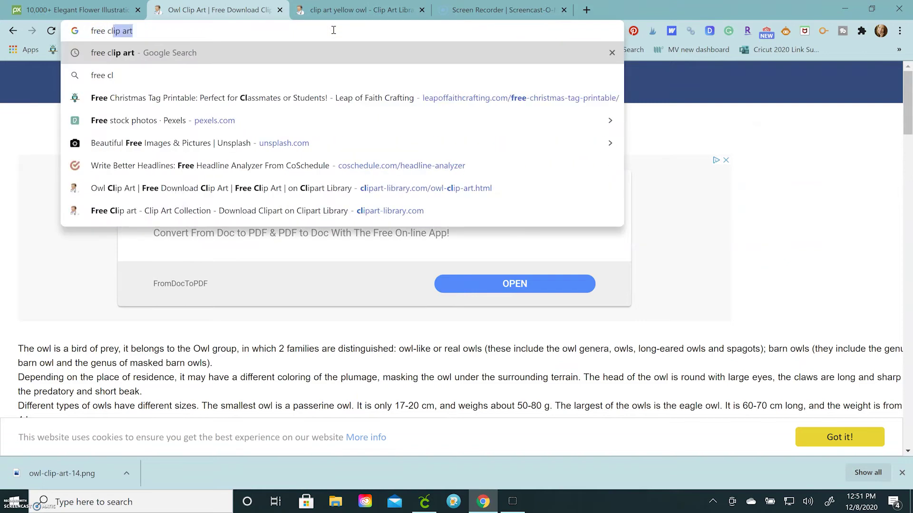
{"action": "type", "text": "rt"}
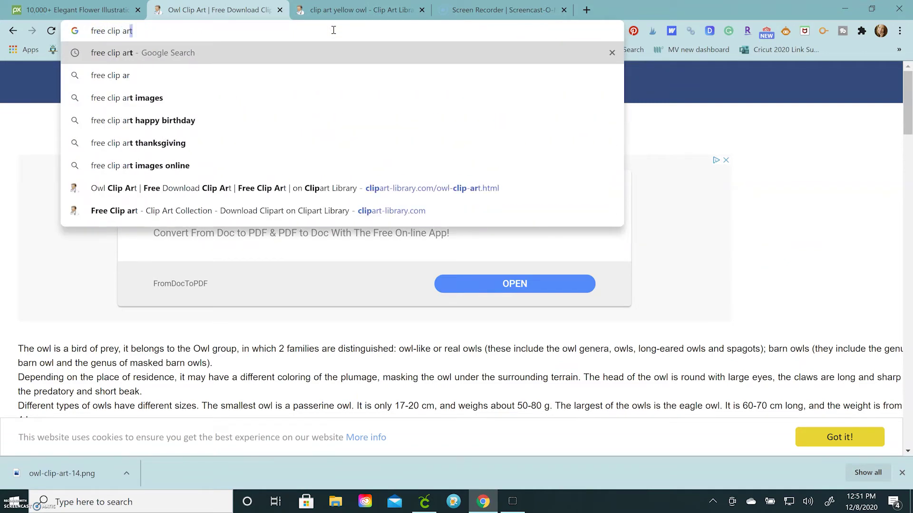
{"action": "key", "text": "Return"}
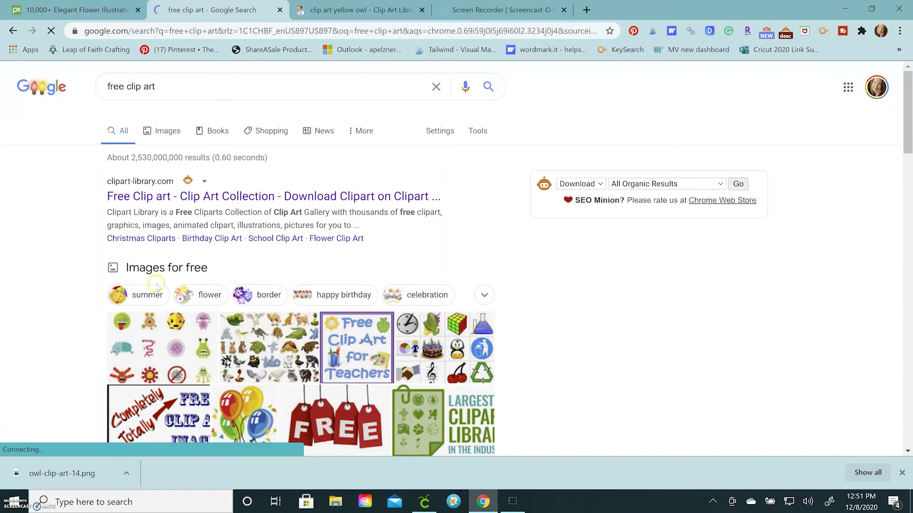
{"action": "left_click", "coordinate": [151, 195]}
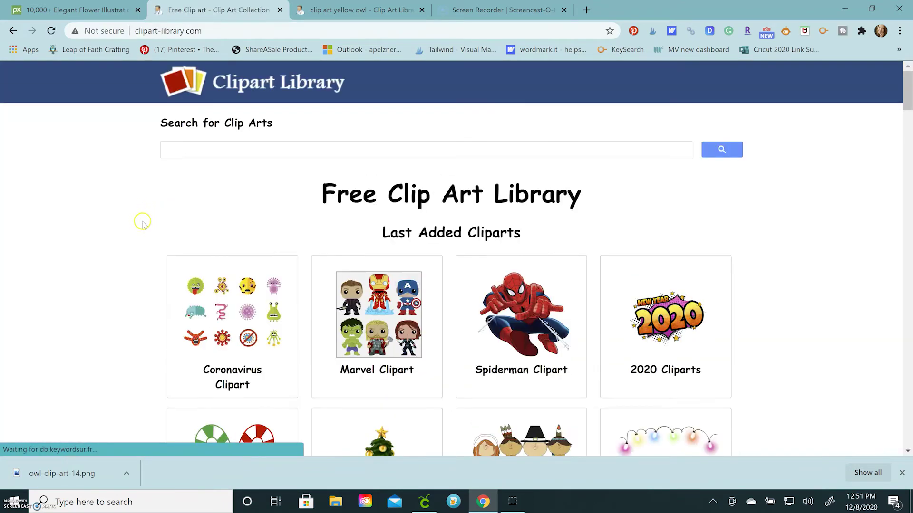
Step: Browse the Clipart Library categories and open the Owl Clip Art collection
{"action": "scroll", "coordinate": [204, 309], "scroll_direction": "down", "scroll_amount": 6}
{"action": "scroll", "coordinate": [266, 361], "scroll_direction": "up", "scroll_amount": 3}
{"action": "scroll", "coordinate": [269, 364], "scroll_direction": "up", "scroll_amount": 3}
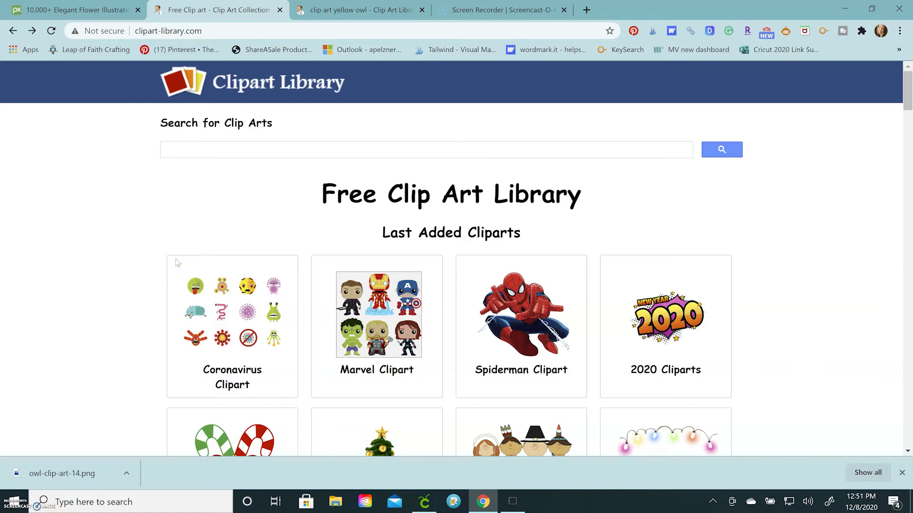
{"action": "scroll", "coordinate": [177, 263], "scroll_direction": "down", "scroll_amount": 1}
{"action": "scroll", "coordinate": [177, 263], "scroll_direction": "down", "scroll_amount": 1}
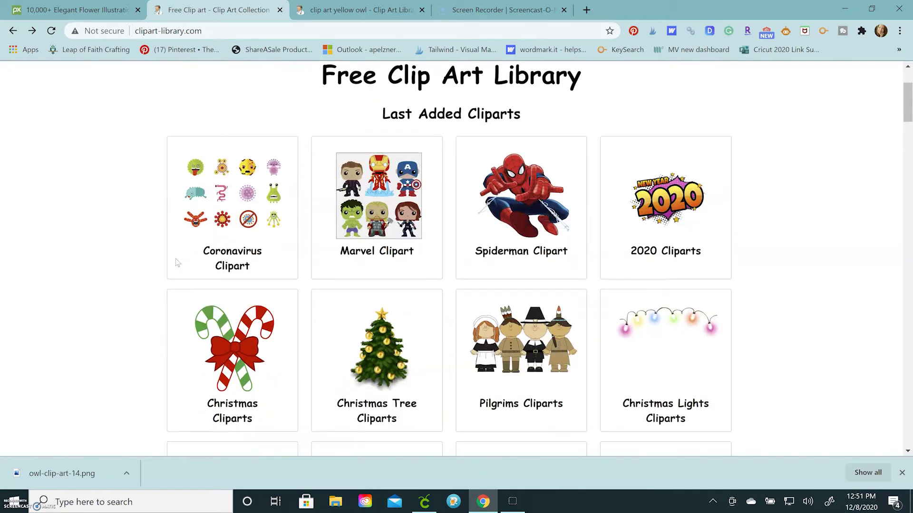
{"action": "left_click", "coordinate": [278, 247]}
{"action": "scroll", "coordinate": [280, 251], "scroll_direction": "down", "scroll_amount": 2}
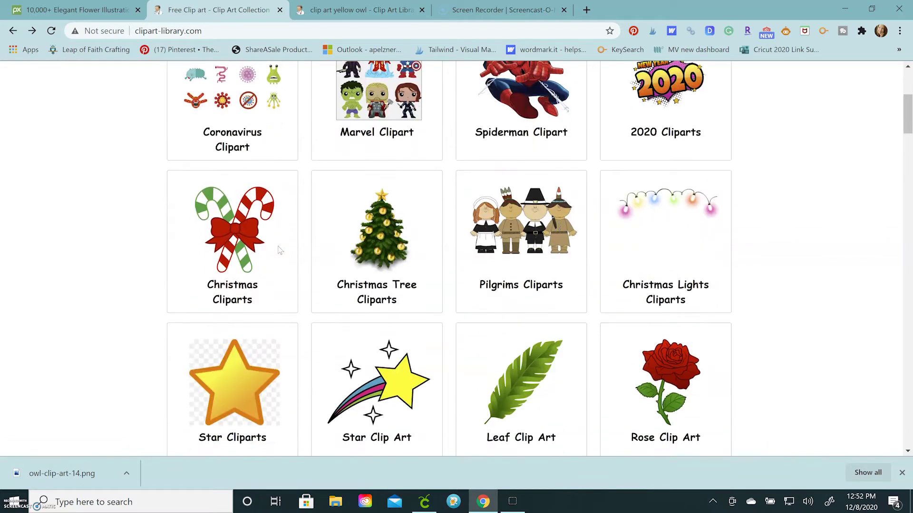
{"action": "scroll", "coordinate": [276, 251], "scroll_direction": "down", "scroll_amount": 2}
{"action": "scroll", "coordinate": [199, 287], "scroll_direction": "down", "scroll_amount": 5}
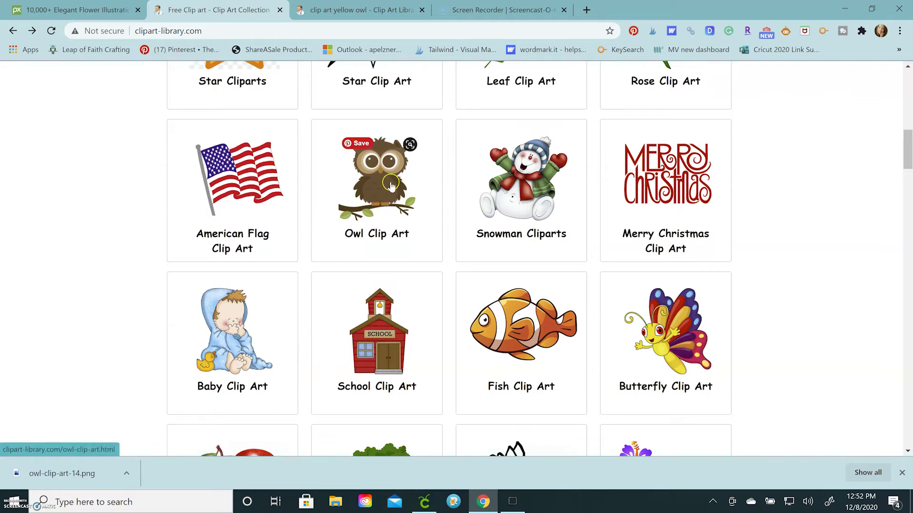
{"action": "left_click", "coordinate": [378, 192]}
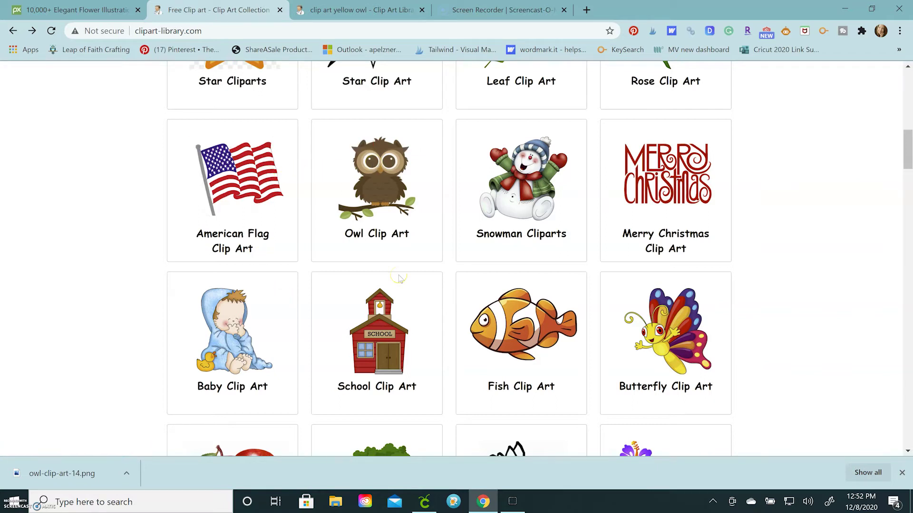
{"action": "left_click", "coordinate": [386, 188]}
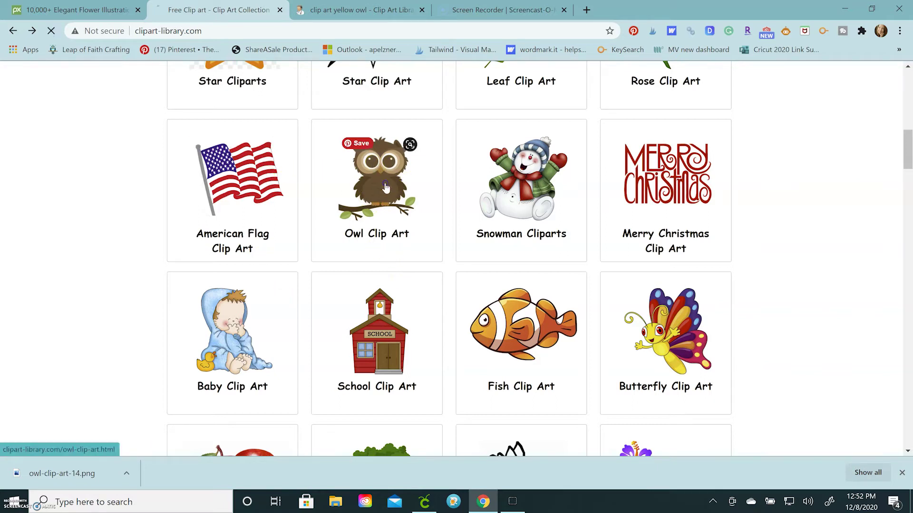
Step: Look through the owl clip art collection and open the yellow owl with the white belly and brown wings
{"action": "scroll", "coordinate": [377, 190], "scroll_direction": "down", "scroll_amount": 10}
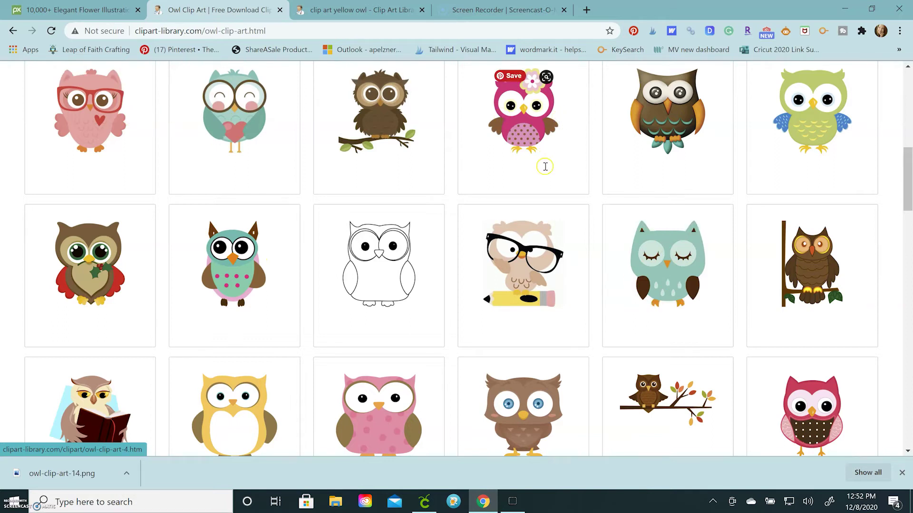
{"action": "scroll", "coordinate": [544, 164], "scroll_direction": "up", "scroll_amount": 4}
{"action": "scroll", "coordinate": [545, 166], "scroll_direction": "down", "scroll_amount": 5}
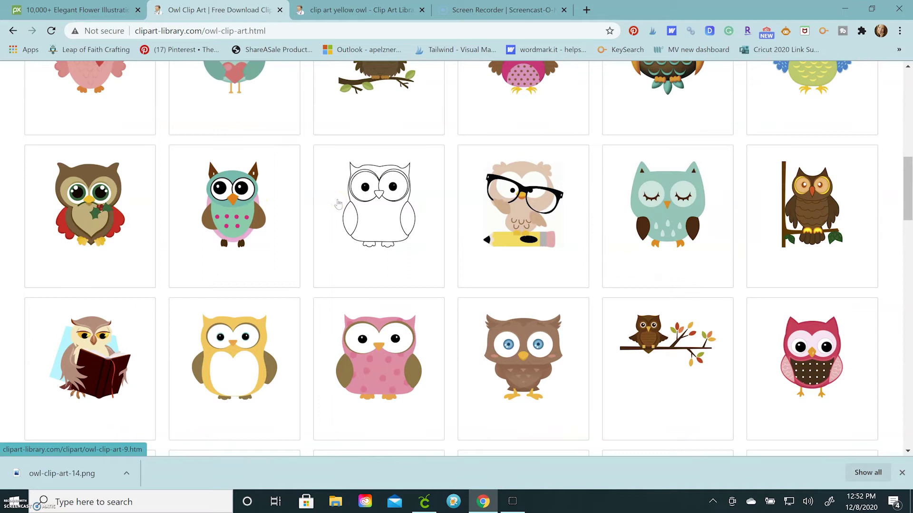
{"action": "scroll", "coordinate": [228, 266], "scroll_direction": "down", "scroll_amount": 1}
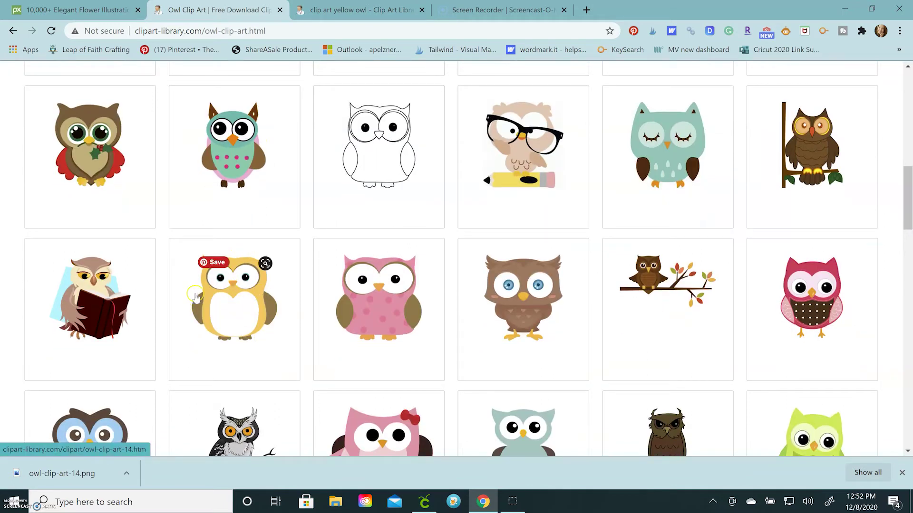
{"action": "left_click", "coordinate": [232, 304]}
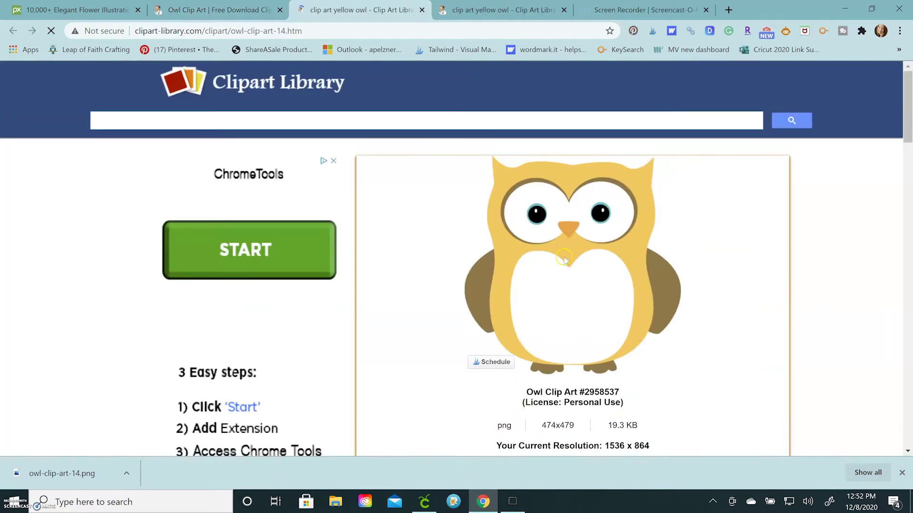
Step: Save the yellow owl image to the Downloads folder as the PNG "owl-clip-art-14 (1)"
{"action": "scroll", "coordinate": [438, 287], "scroll_direction": "down", "scroll_amount": 2}
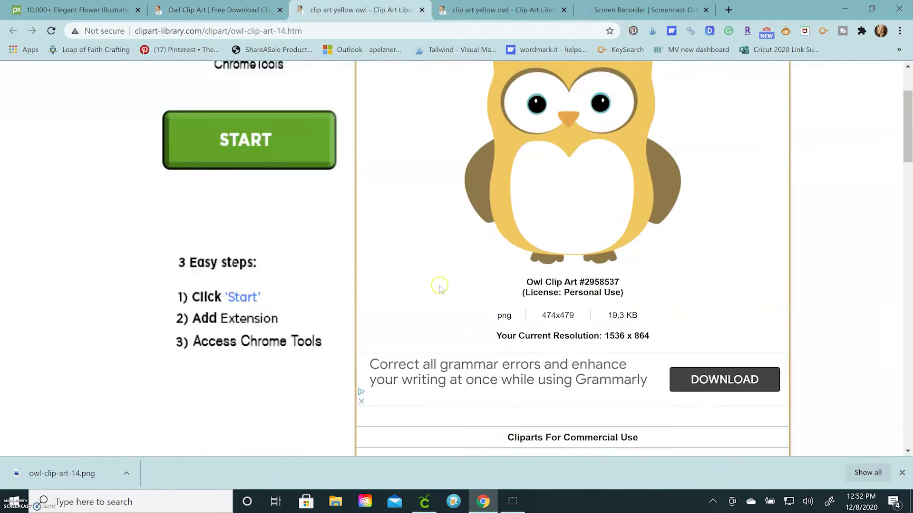
{"action": "scroll", "coordinate": [593, 253], "scroll_direction": "up", "scroll_amount": 2}
{"action": "right_click", "coordinate": [597, 247]}
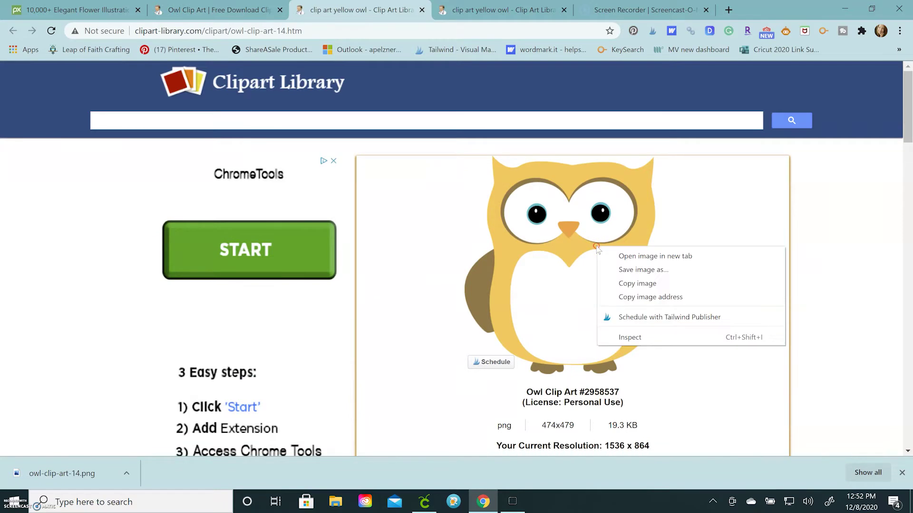
{"action": "left_click", "coordinate": [614, 268]}
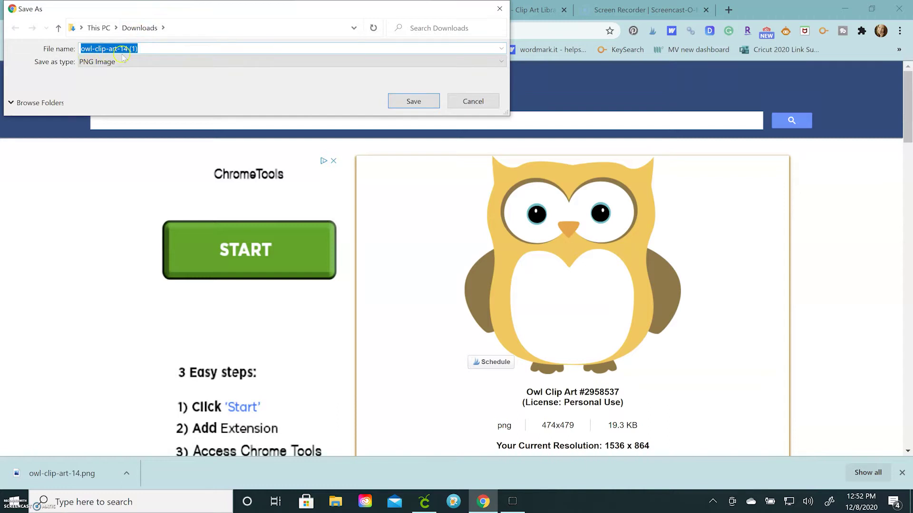
{"action": "left_click", "coordinate": [412, 101]}
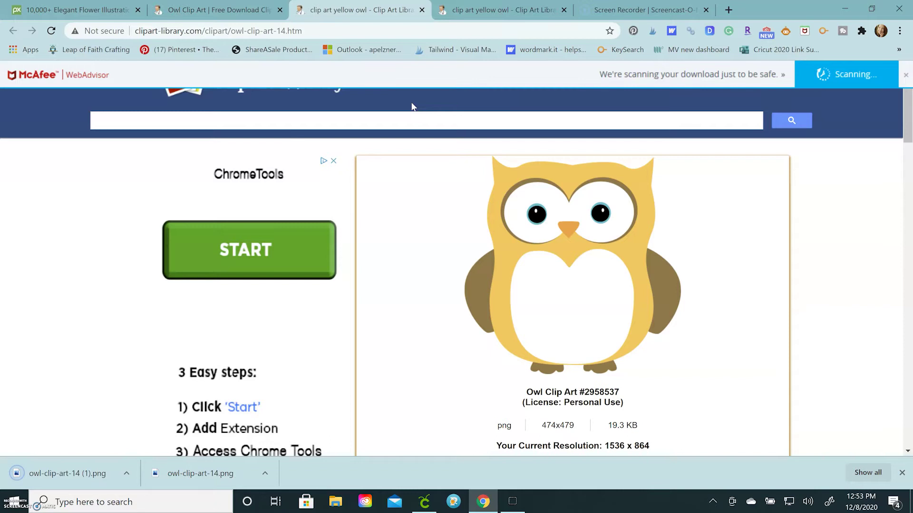
Step: Switch to Cricut Design Space and upload the image owl-clip-art-14 (1) from the Downloads folder
{"action": "left_click", "coordinate": [430, 502]}
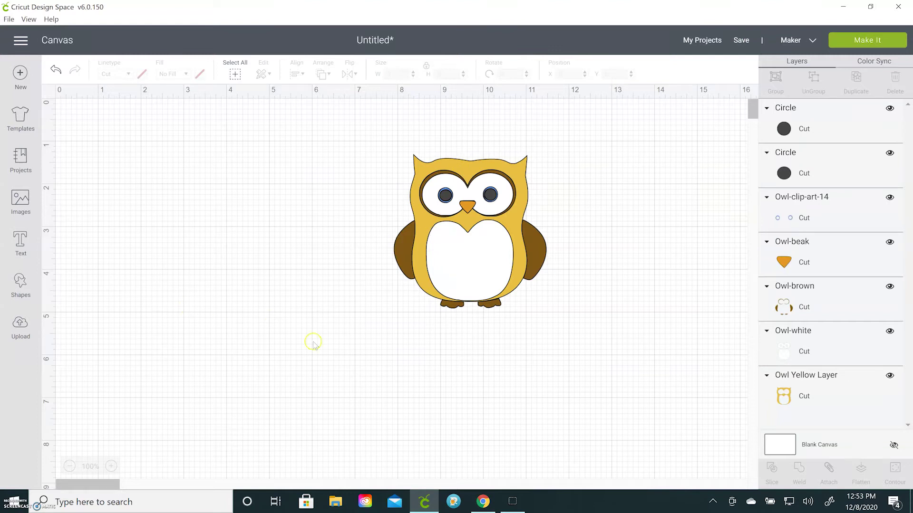
{"action": "left_click", "coordinate": [12, 328]}
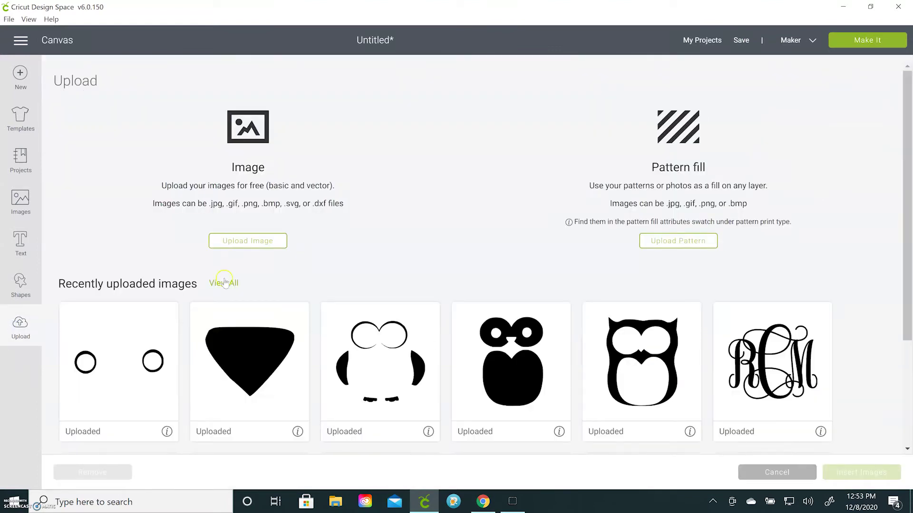
{"action": "left_click", "coordinate": [266, 251]}
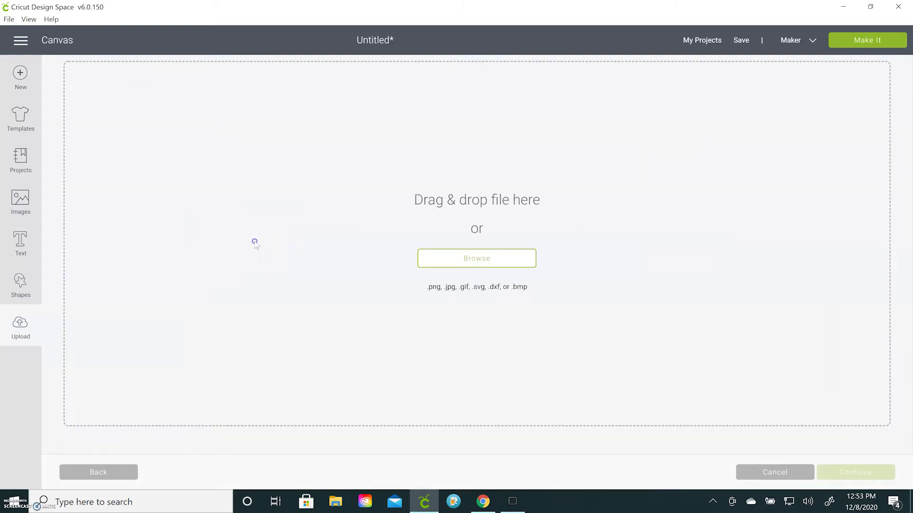
{"action": "left_click", "coordinate": [472, 261]}
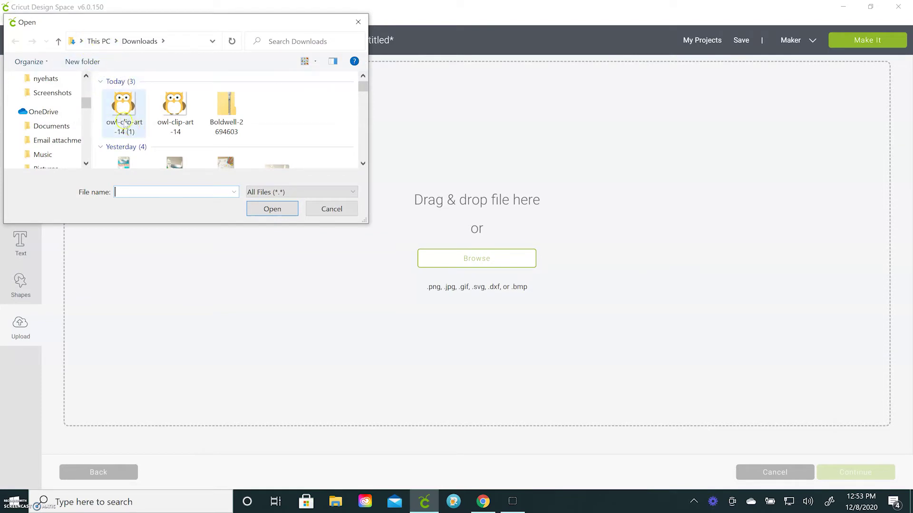
{"action": "left_click", "coordinate": [124, 123]}
{"action": "left_click", "coordinate": [267, 211]}
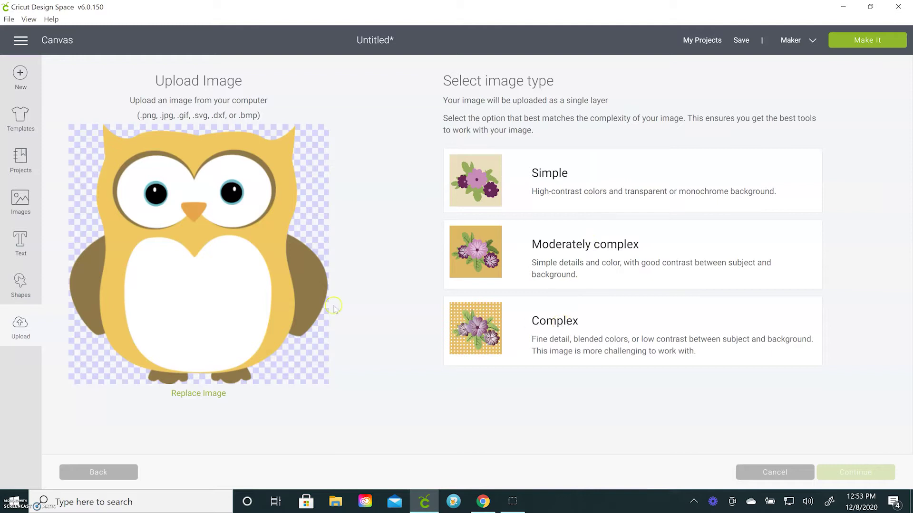
Step: Compare the Simple and Complex image types on the owl, choose Complex and continue to the erasing stage
{"action": "left_click", "coordinate": [528, 343]}
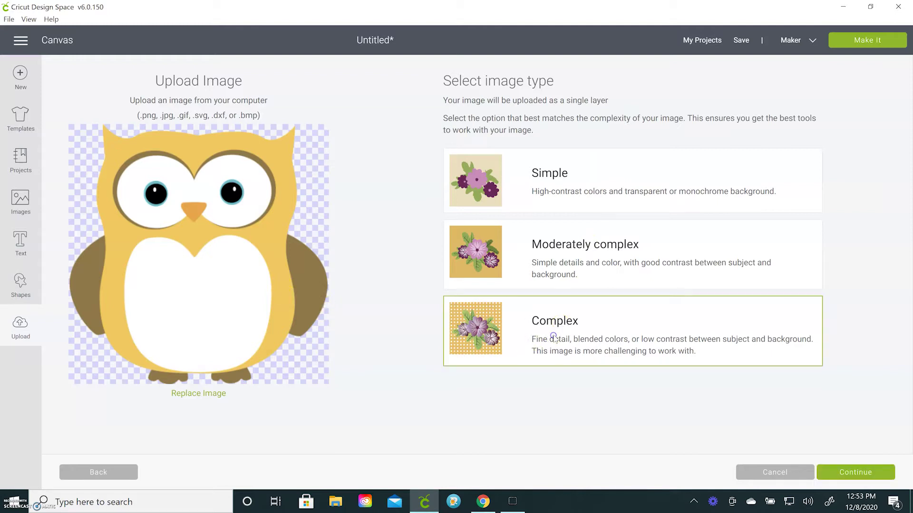
{"action": "left_click", "coordinate": [553, 179]}
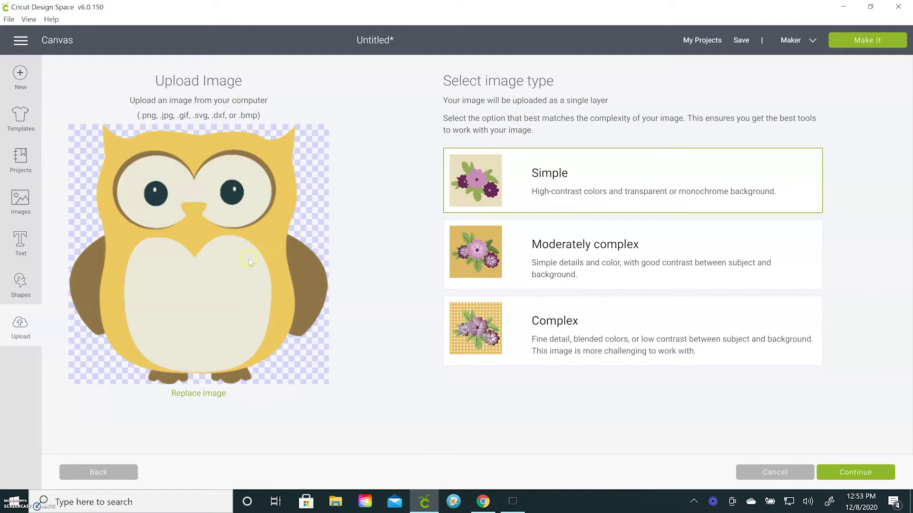
{"action": "left_click", "coordinate": [532, 316]}
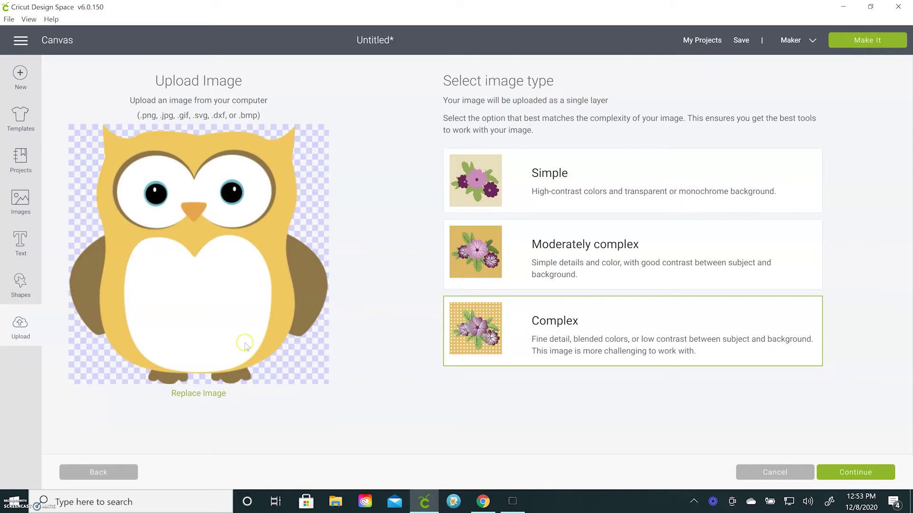
{"action": "left_click", "coordinate": [842, 473]}
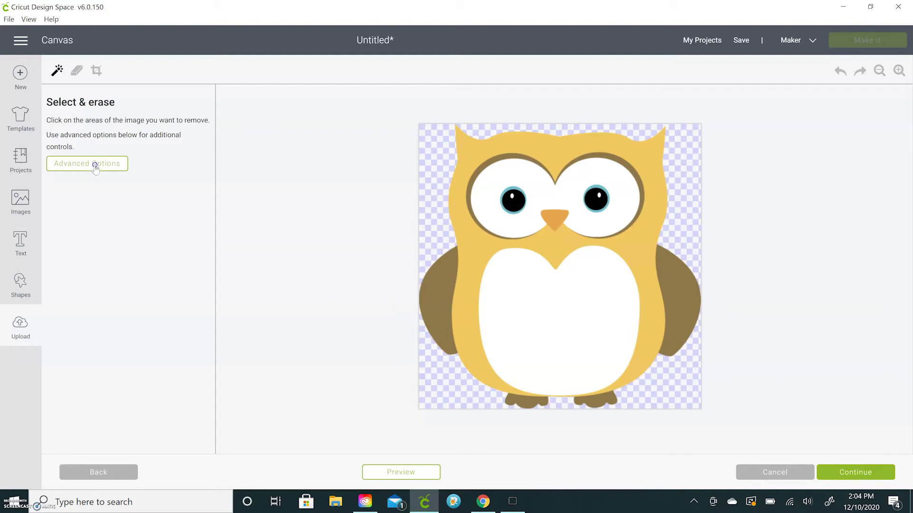
Step: Show the advanced erase options and reduce the owl image's colors to 4, followed by 3
{"action": "left_click", "coordinate": [95, 165]}
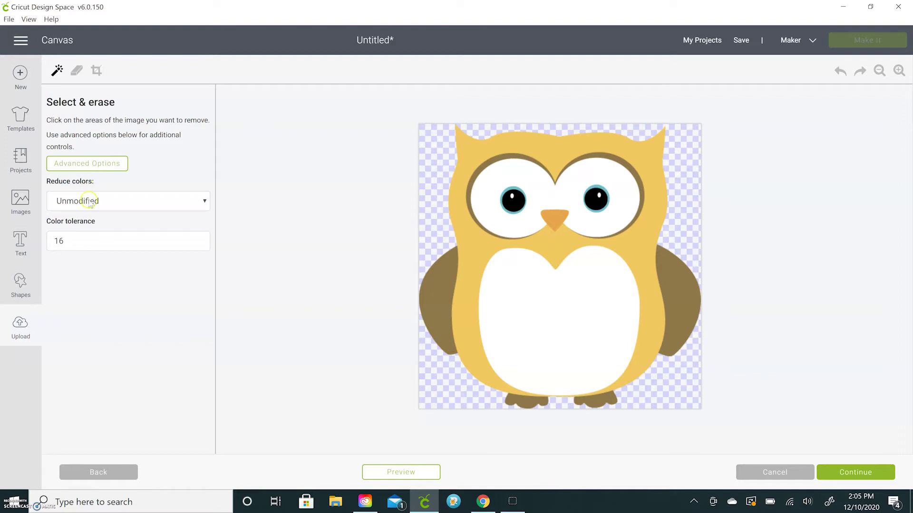
{"action": "left_click", "coordinate": [105, 200]}
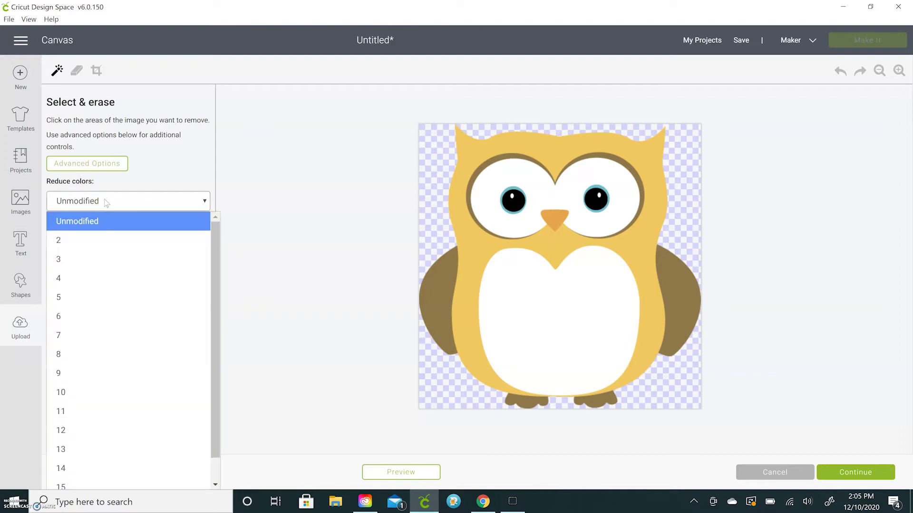
{"action": "left_click", "coordinate": [100, 275]}
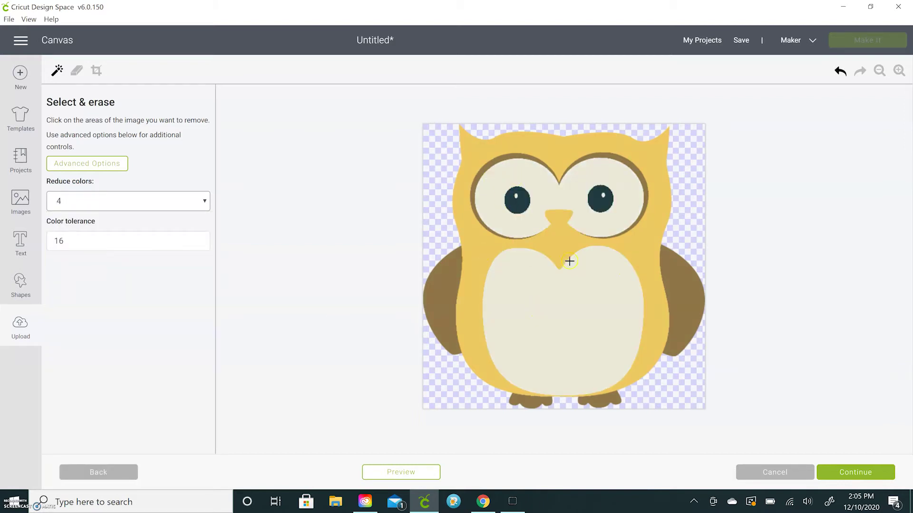
{"action": "left_click", "coordinate": [196, 202]}
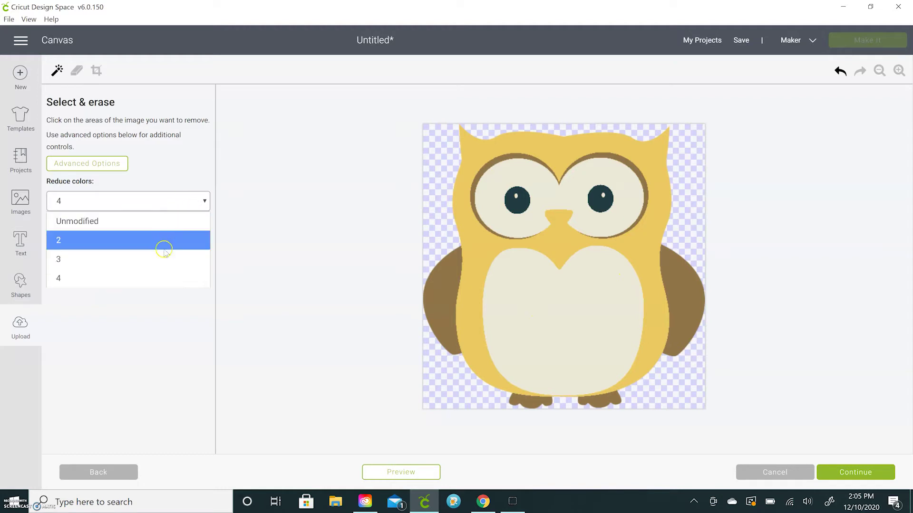
{"action": "left_click", "coordinate": [164, 257]}
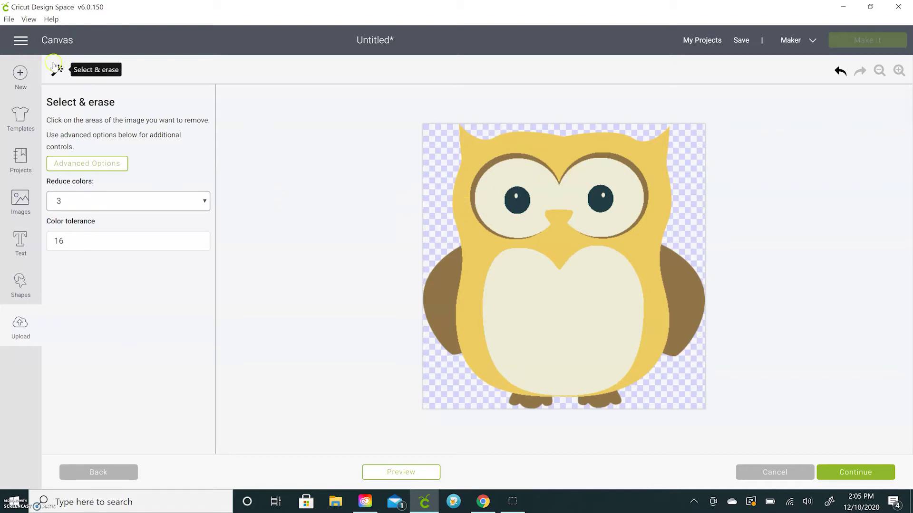
Step: Erase both brown wings, the cream belly and both feet from the owl image
{"action": "left_click", "coordinate": [449, 283]}
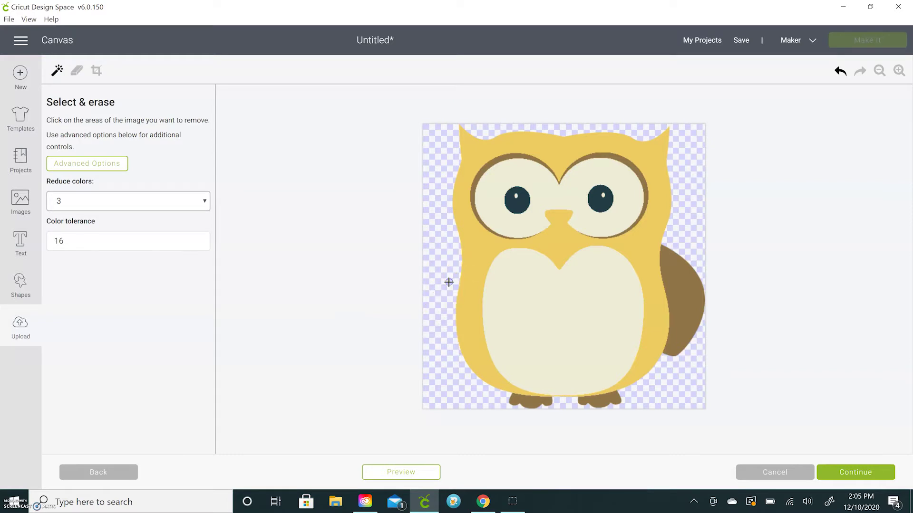
{"action": "left_click", "coordinate": [684, 298]}
{"action": "left_click", "coordinate": [542, 298]}
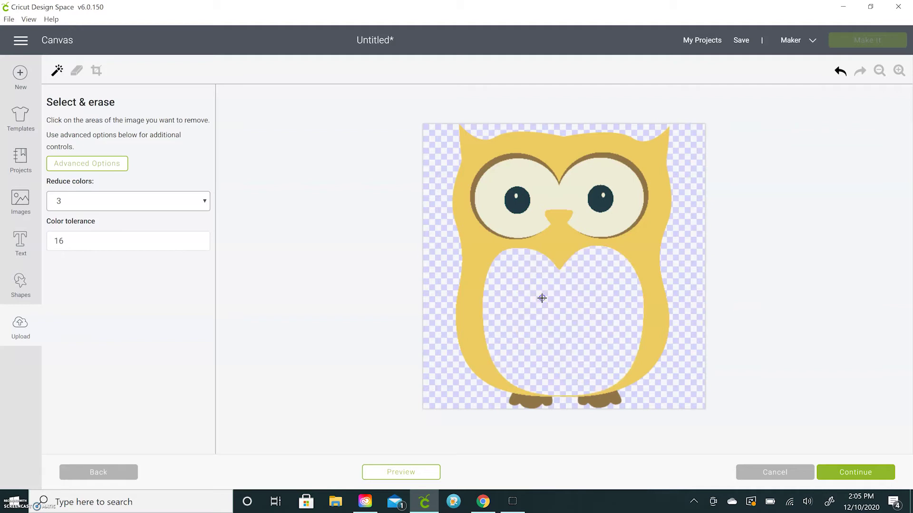
{"action": "left_click", "coordinate": [531, 402]}
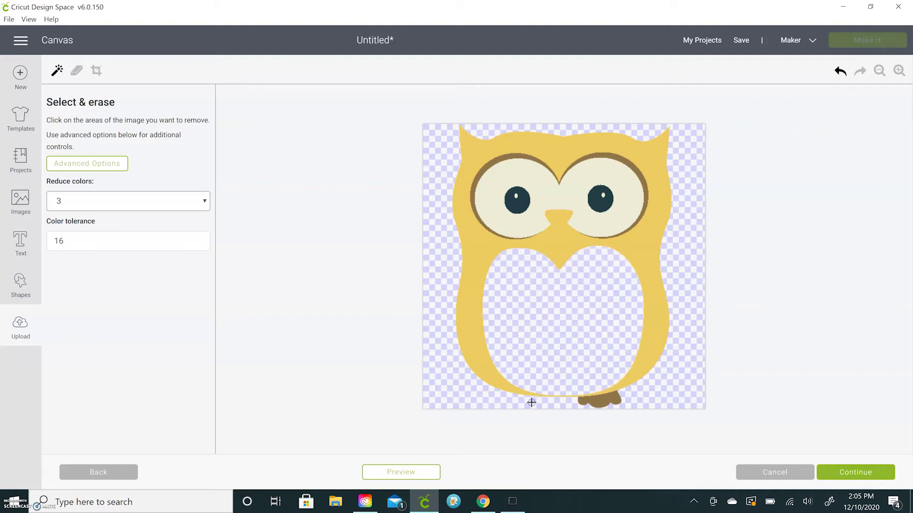
{"action": "left_click", "coordinate": [601, 400]}
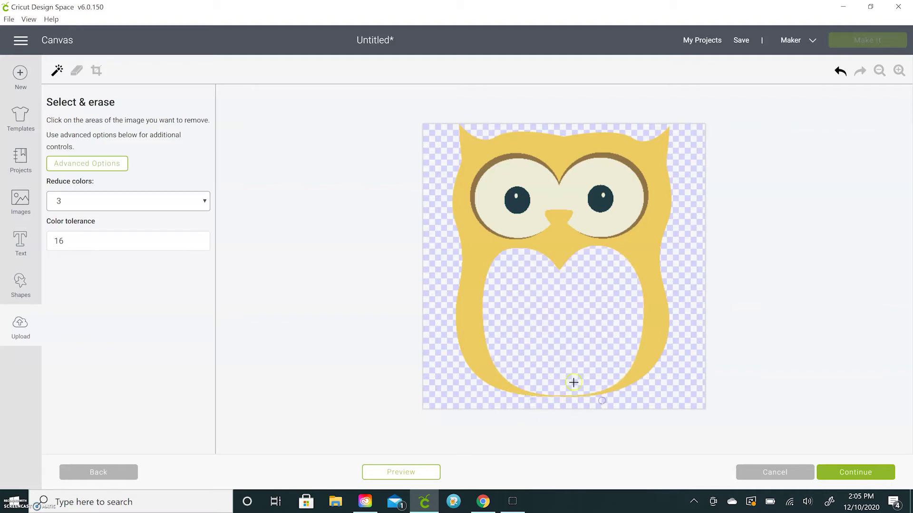
Step: Erase the eye whites, brown eye rings and dark pupils from the owl, and preview the cut shape
{"action": "left_click", "coordinate": [500, 185]}
{"action": "left_click", "coordinate": [496, 167]}
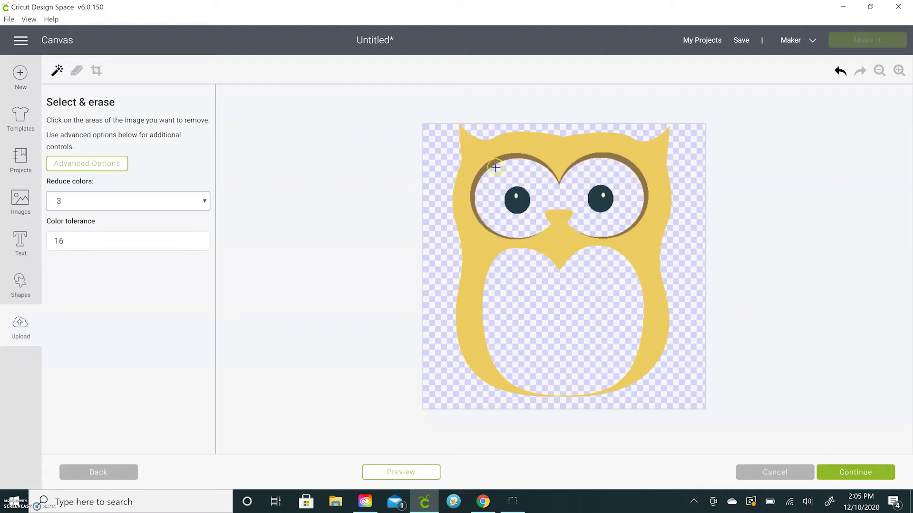
{"action": "left_click", "coordinate": [523, 196]}
{"action": "left_click", "coordinate": [603, 198]}
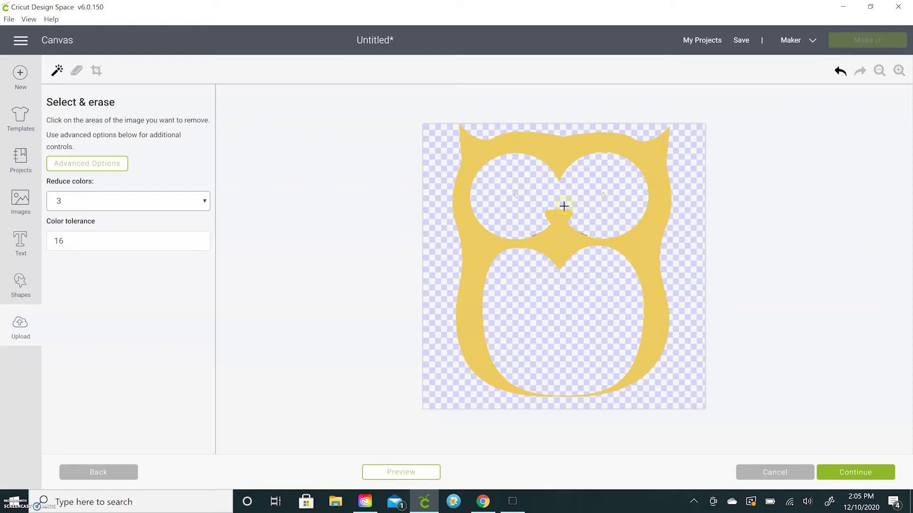
{"action": "left_click", "coordinate": [401, 477]}
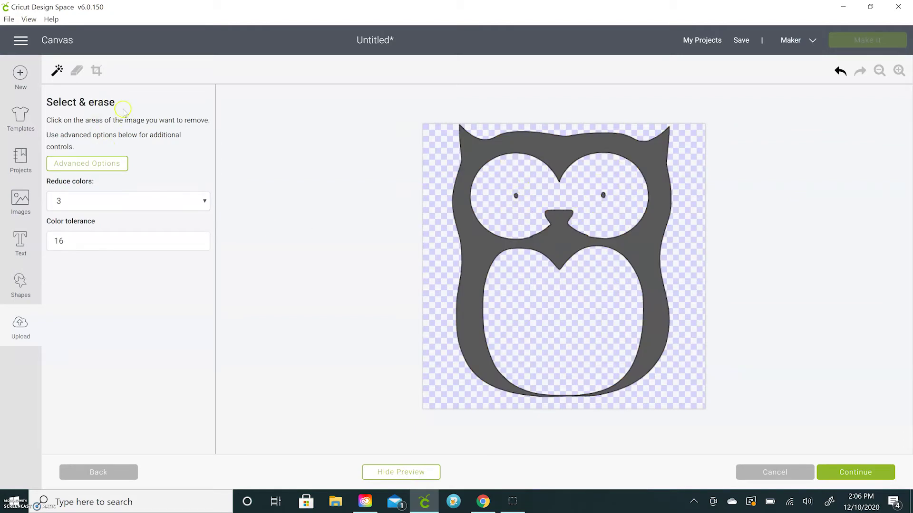
Step: Remove the leftover specks inside both eye openings with the Erase tool and preview the cut shape again
{"action": "left_click", "coordinate": [76, 71]}
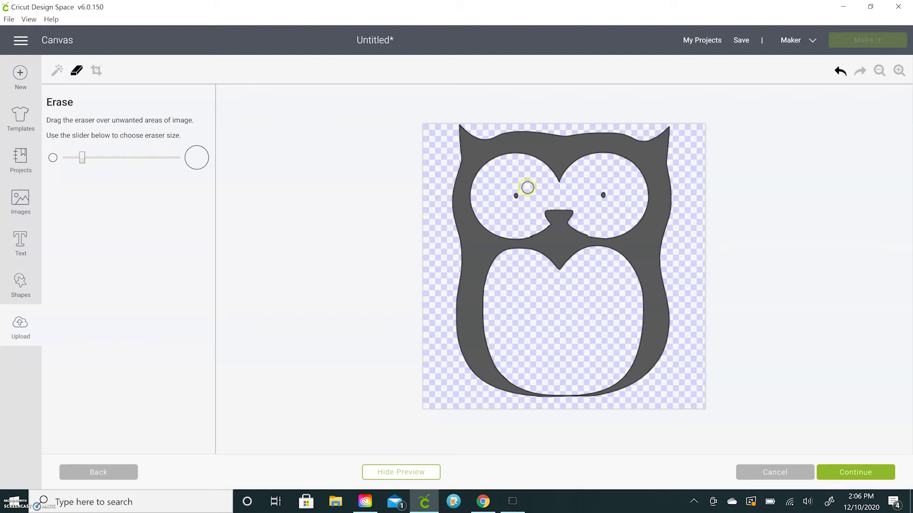
{"action": "left_click_drag", "start_coordinate": [509, 184], "coordinate": [520, 193]}
{"action": "left_click", "coordinate": [526, 192]}
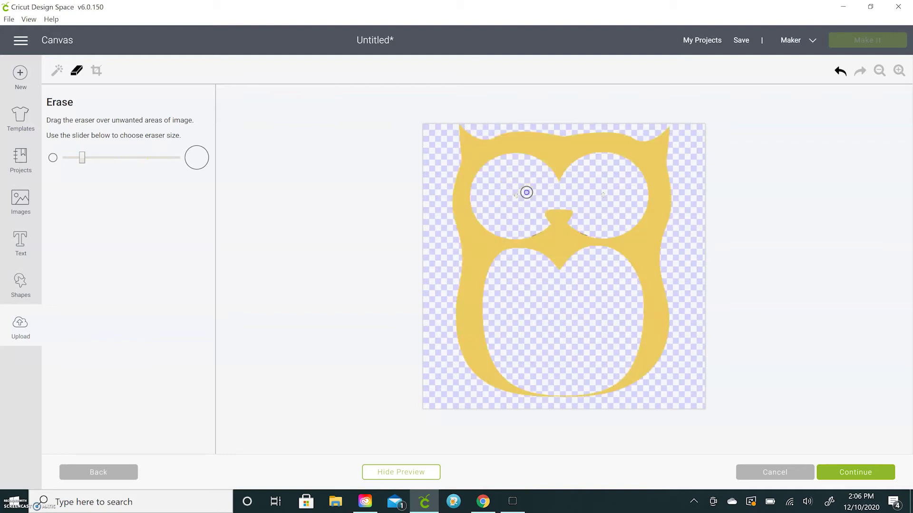
{"action": "left_click_drag", "start_coordinate": [526, 192], "coordinate": [520, 200]}
{"action": "left_click_drag", "start_coordinate": [595, 198], "coordinate": [609, 198]}
{"action": "left_click", "coordinate": [399, 473]}
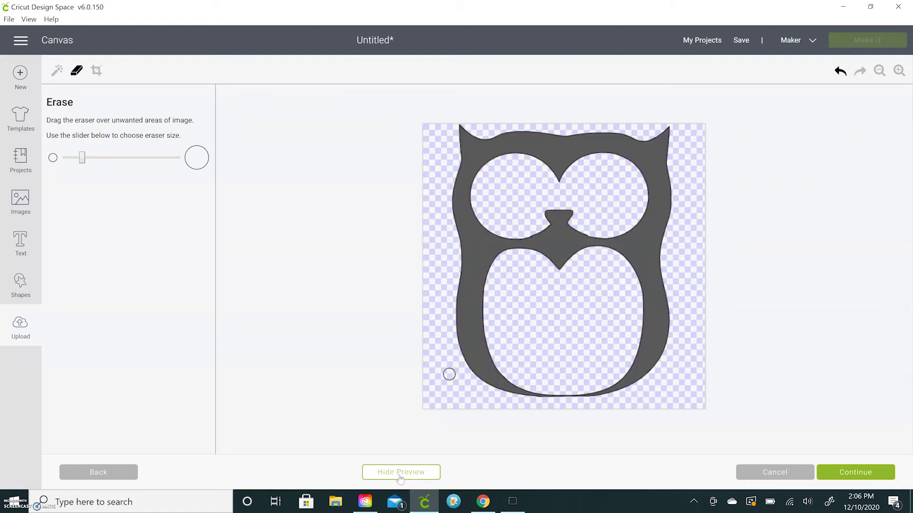
Step: Continue and save the yellow layer as a Cut image named owl-yellow
{"action": "left_click", "coordinate": [853, 472]}
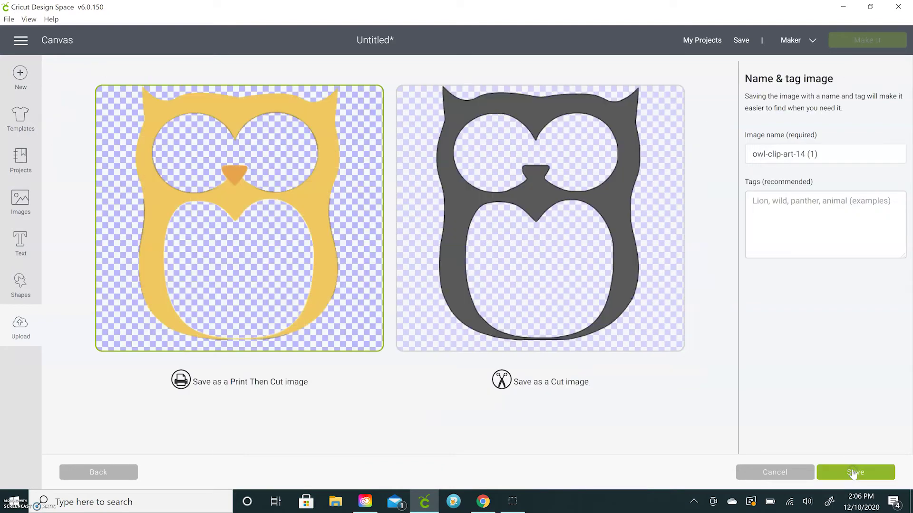
{"action": "left_click", "coordinate": [216, 231]}
{"action": "left_click", "coordinate": [589, 235]}
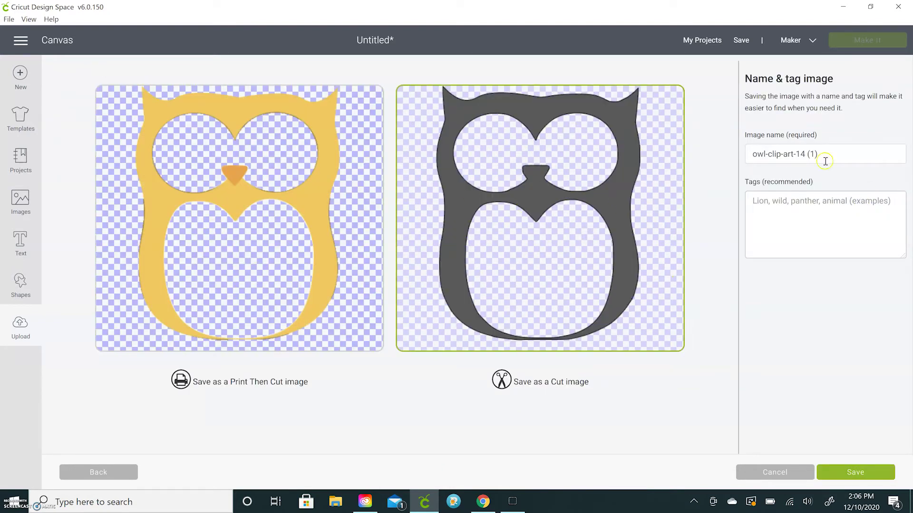
{"action": "left_click_drag", "start_coordinate": [850, 151], "coordinate": [769, 154]}
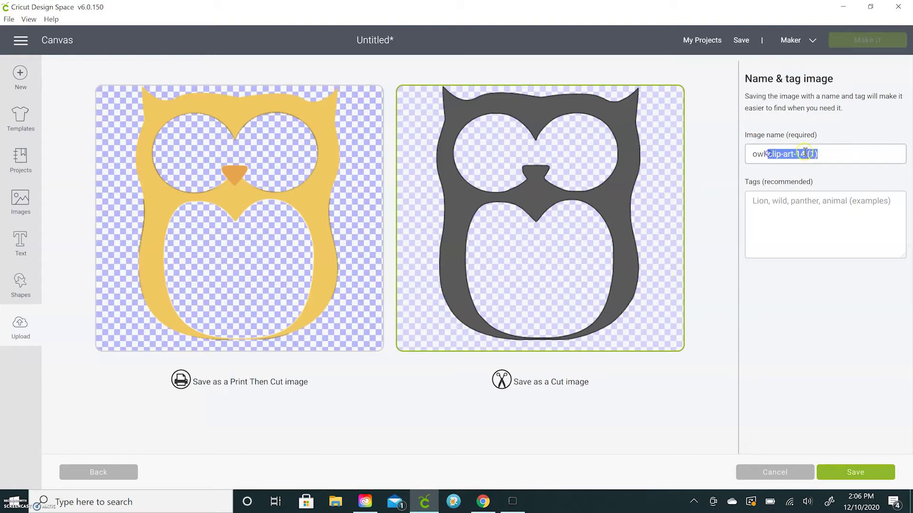
{"action": "type", "text": "yellow"}
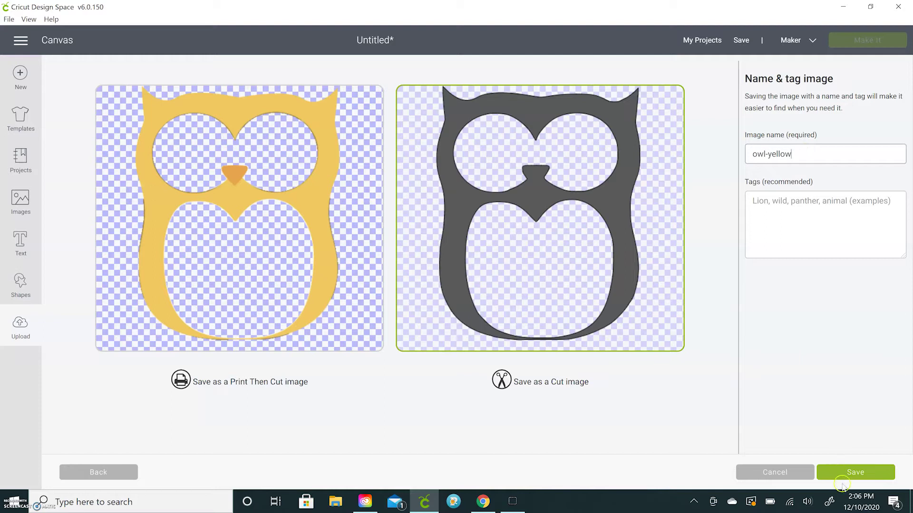
{"action": "left_click", "coordinate": [854, 471]}
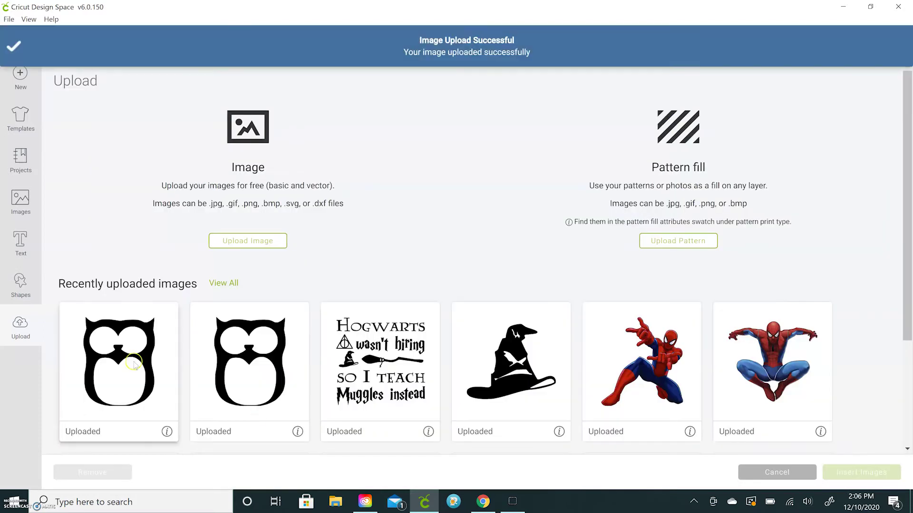
Step: Upload owl-clip-art-14 (1).png from the Downloads folder again as a Complex image and continue to the erasing stage
{"action": "left_click", "coordinate": [248, 241]}
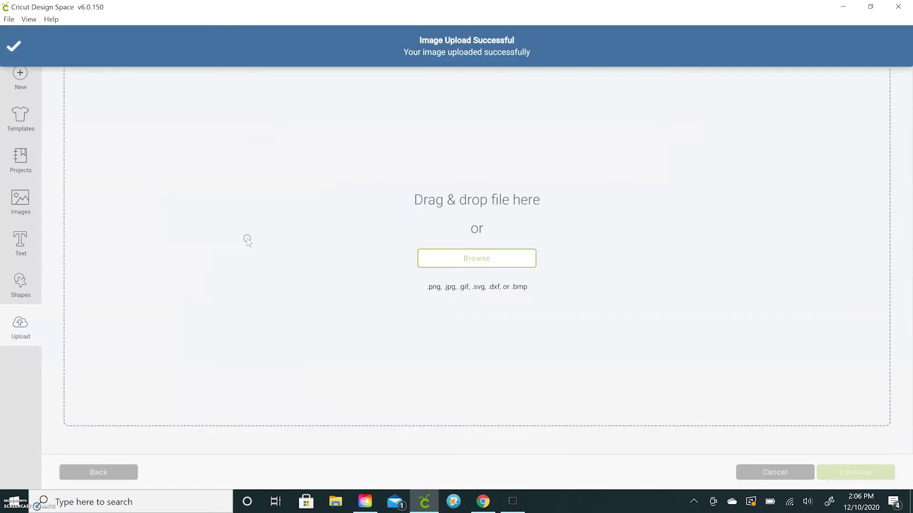
{"action": "left_click", "coordinate": [480, 261]}
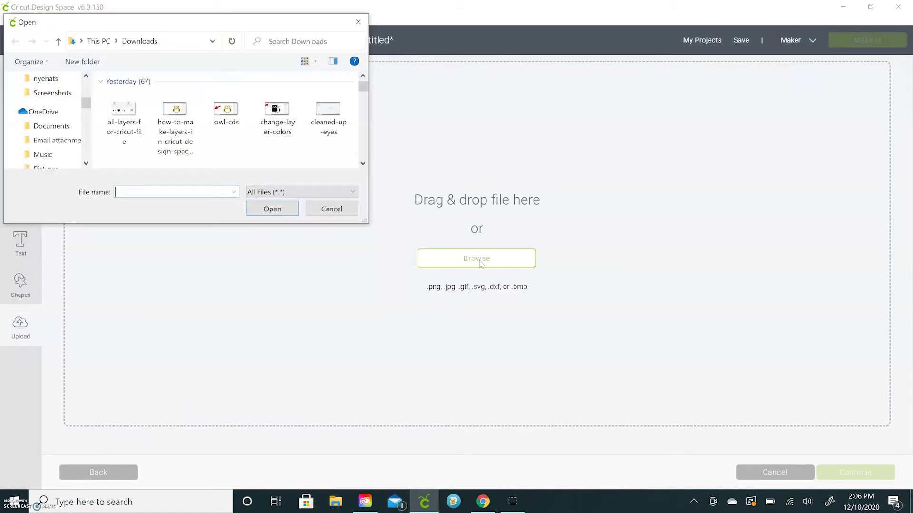
{"action": "scroll", "coordinate": [154, 141], "scroll_direction": "down", "scroll_amount": 10}
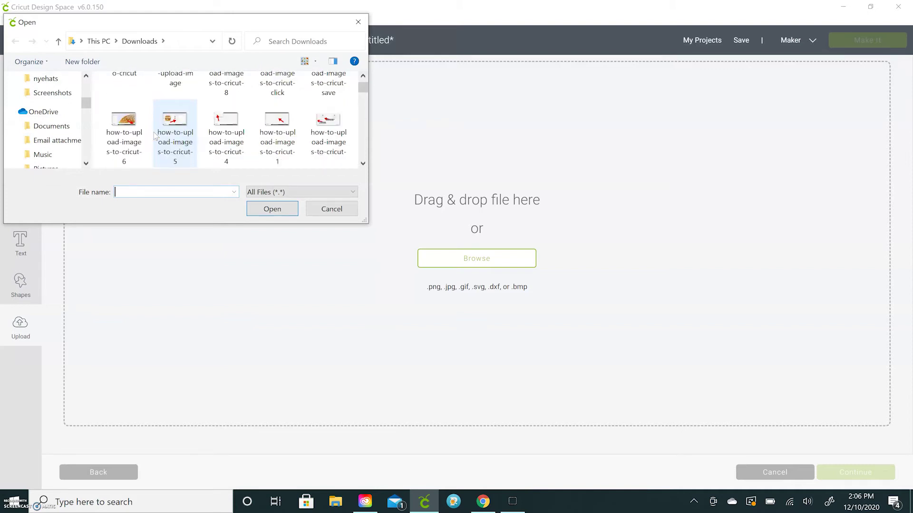
{"action": "type", "text": "owl"}
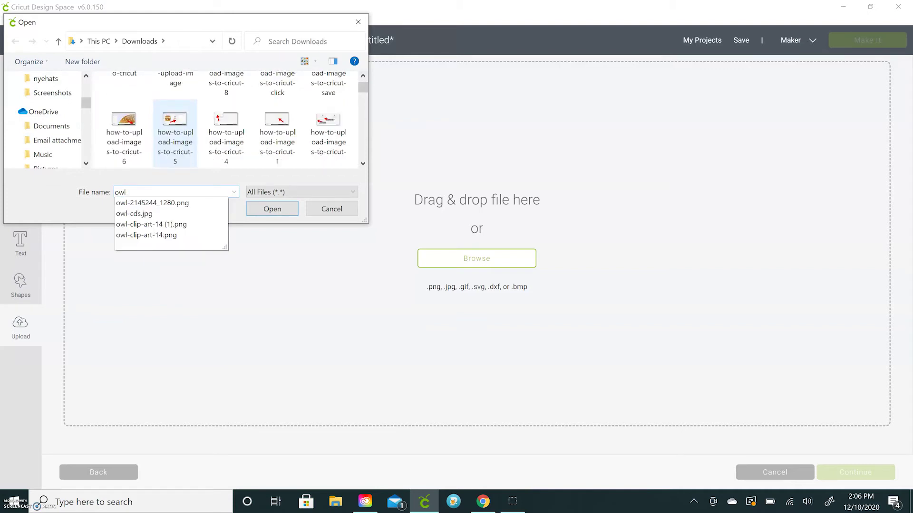
{"action": "left_click", "coordinate": [135, 224]}
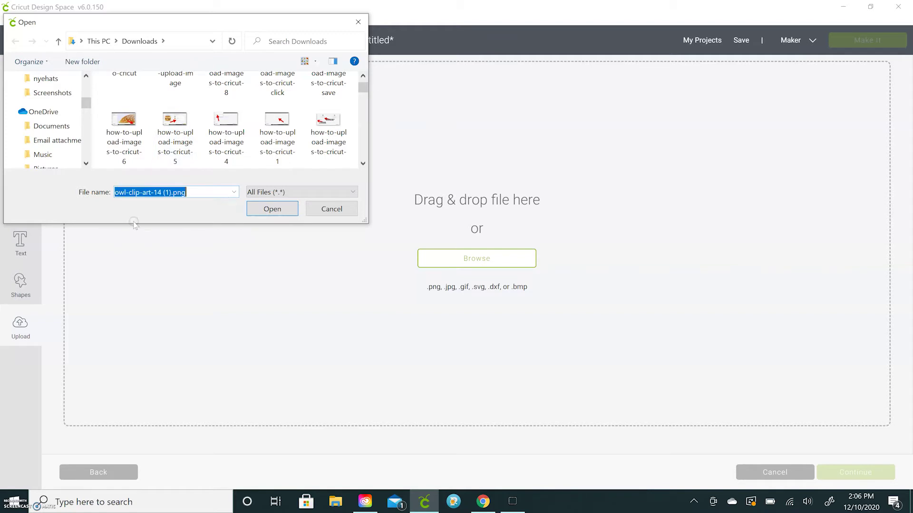
{"action": "left_click", "coordinate": [282, 209]}
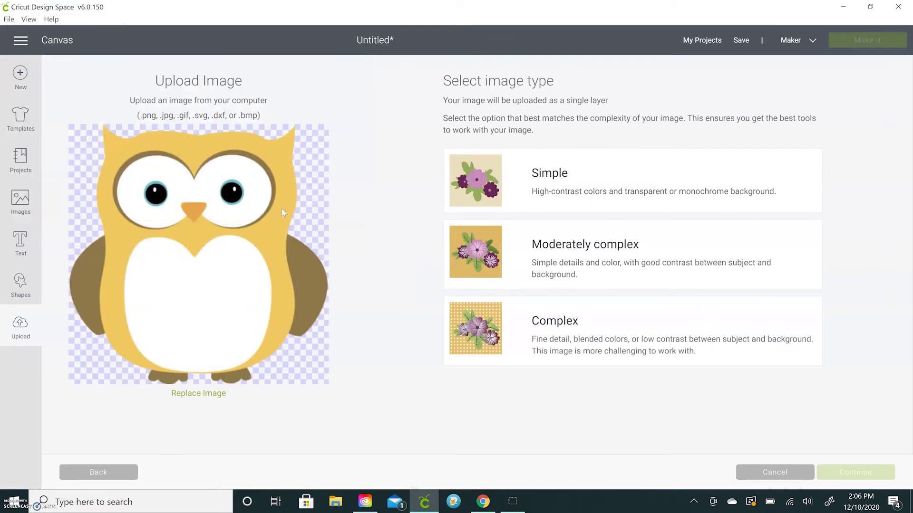
{"action": "left_click", "coordinate": [565, 320]}
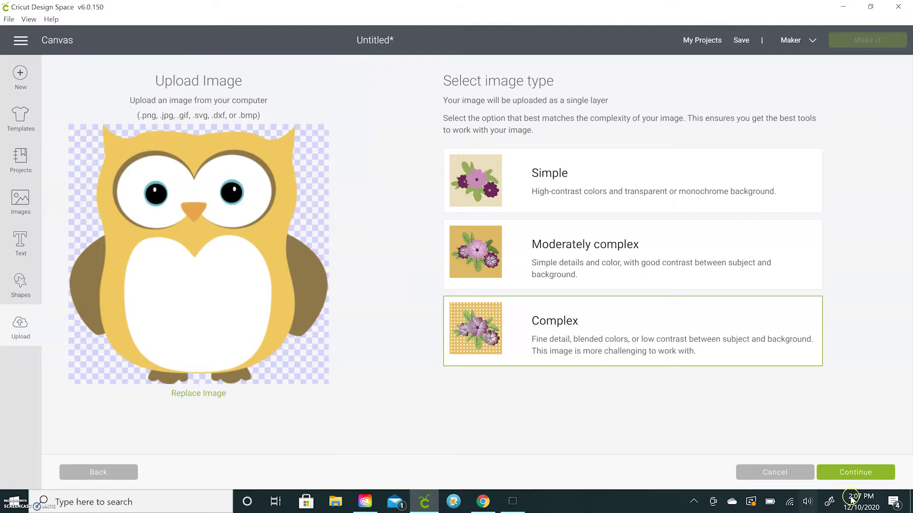
{"action": "left_click", "coordinate": [854, 474]}
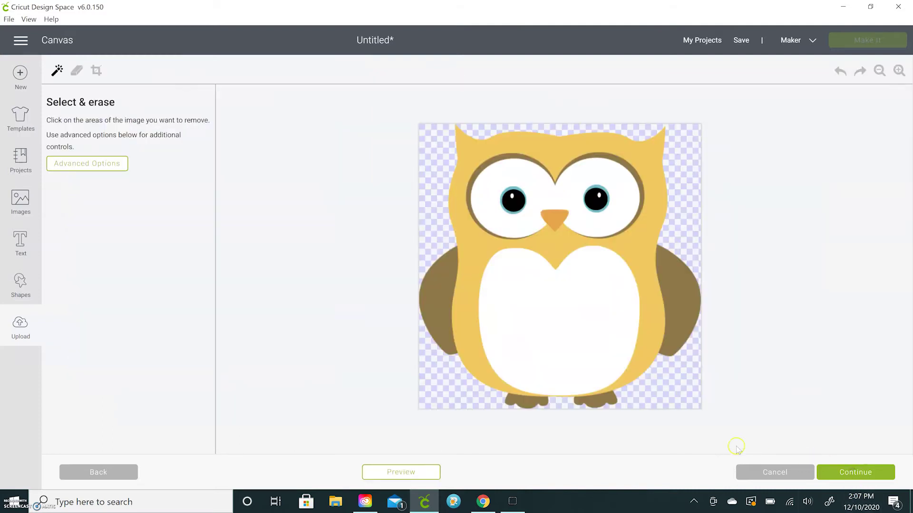
Step: Show the advanced erase options, try reducing the colors to 2, reset to Unmodified and reduce them to 3
{"action": "left_click", "coordinate": [75, 170]}
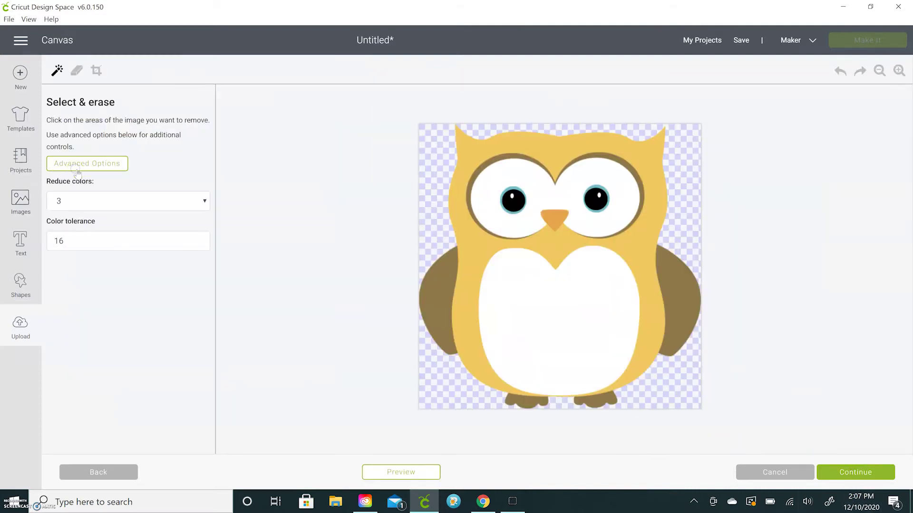
{"action": "left_click", "coordinate": [77, 202]}
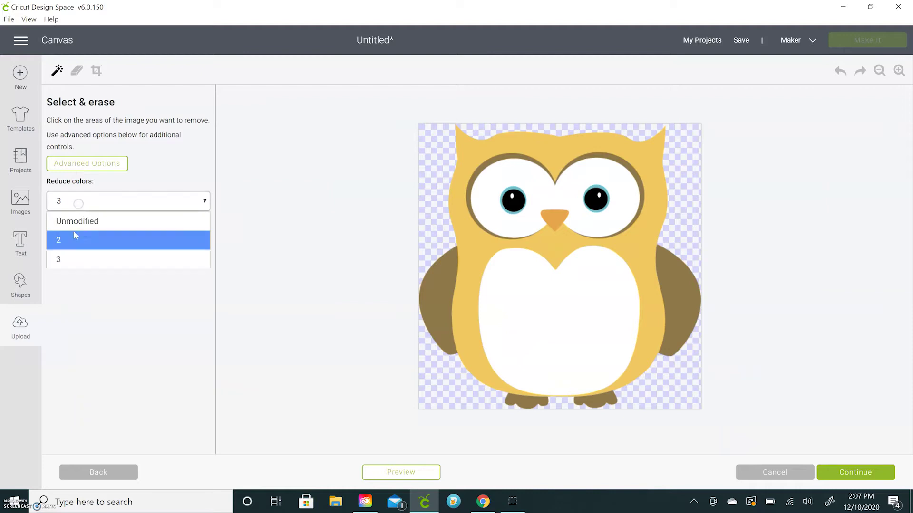
{"action": "left_click", "coordinate": [74, 251]}
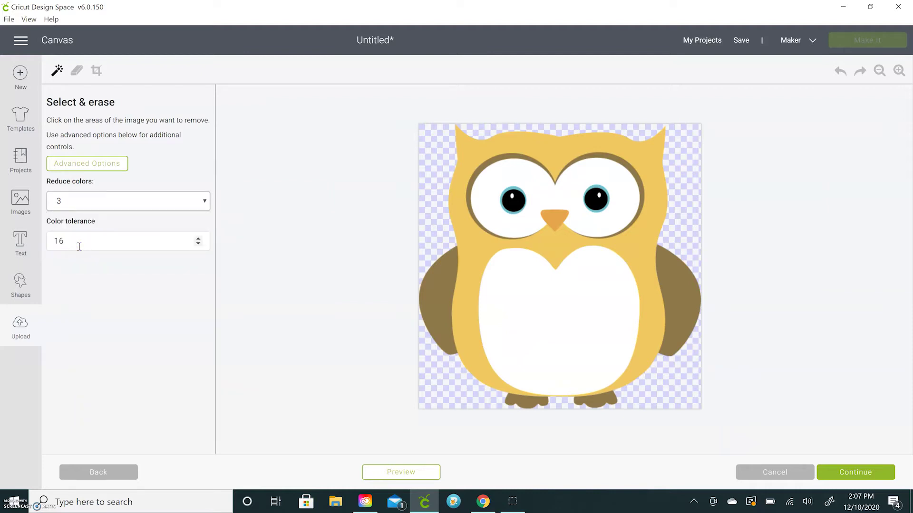
{"action": "left_click", "coordinate": [198, 201]}
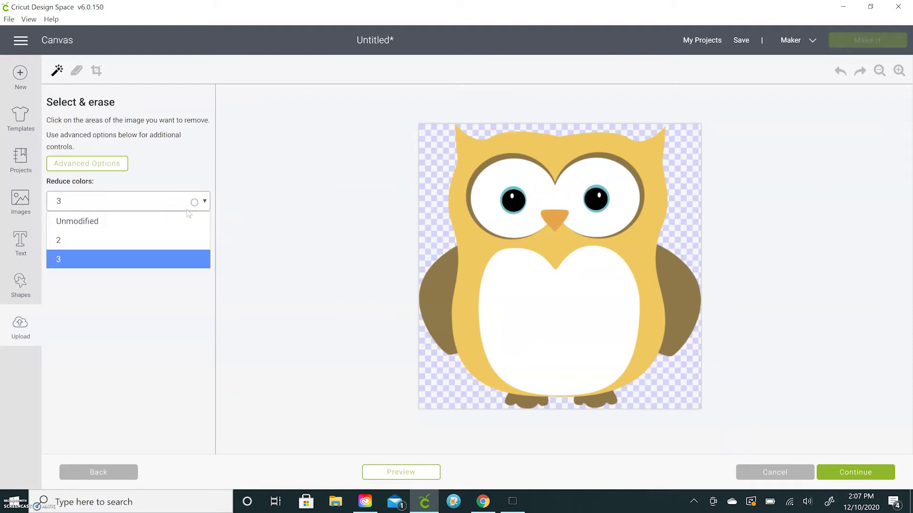
{"action": "left_click", "coordinate": [157, 240]}
{"action": "left_click", "coordinate": [188, 201]}
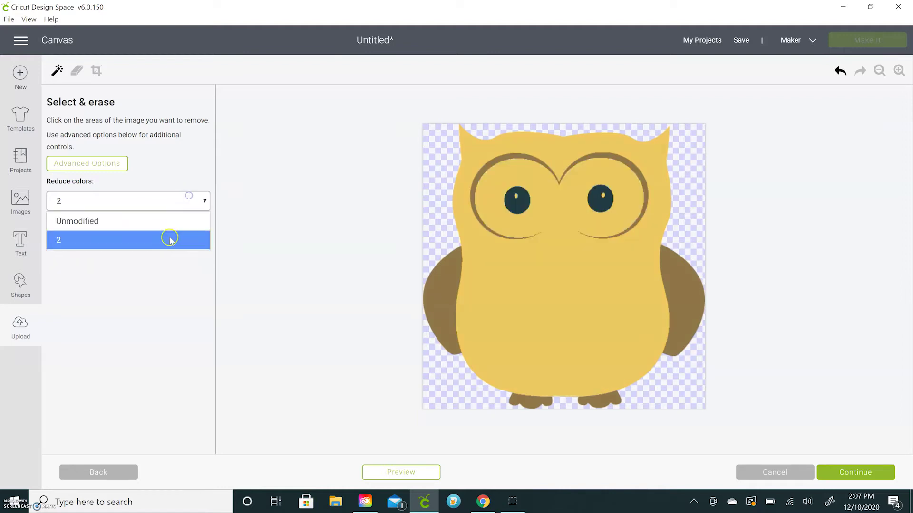
{"action": "left_click", "coordinate": [170, 223]}
{"action": "left_click", "coordinate": [203, 201]}
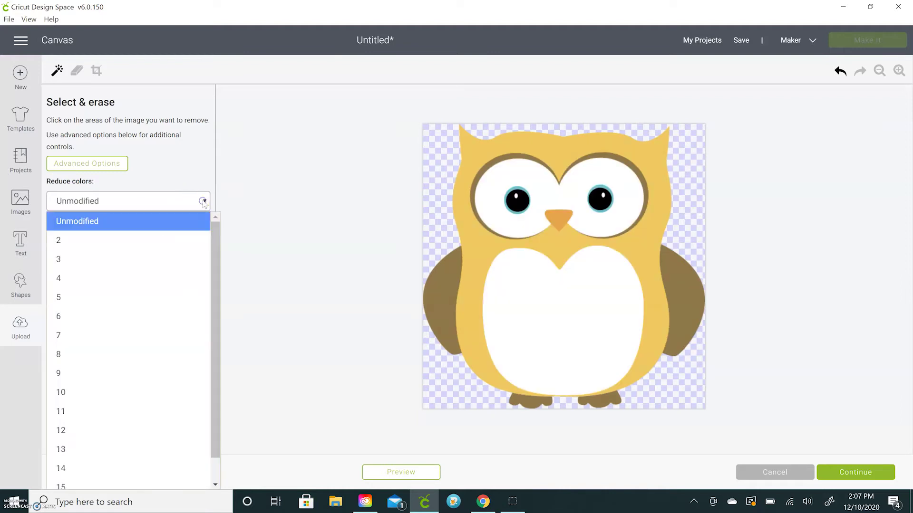
{"action": "left_click", "coordinate": [149, 260]}
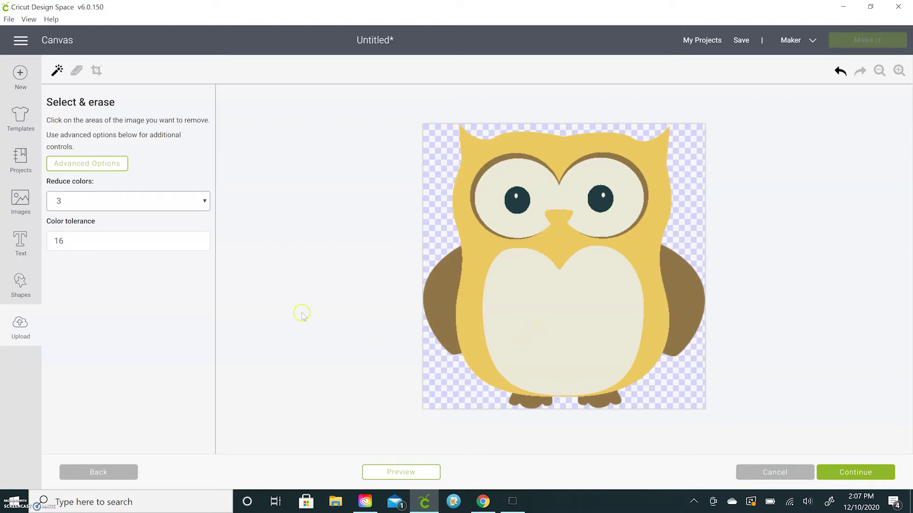
Step: Erase the brown wings, yellow body, feet and brown eye rings, keeping the cream eyes and belly
{"action": "left_click", "coordinate": [442, 301]}
{"action": "left_click", "coordinate": [474, 251]}
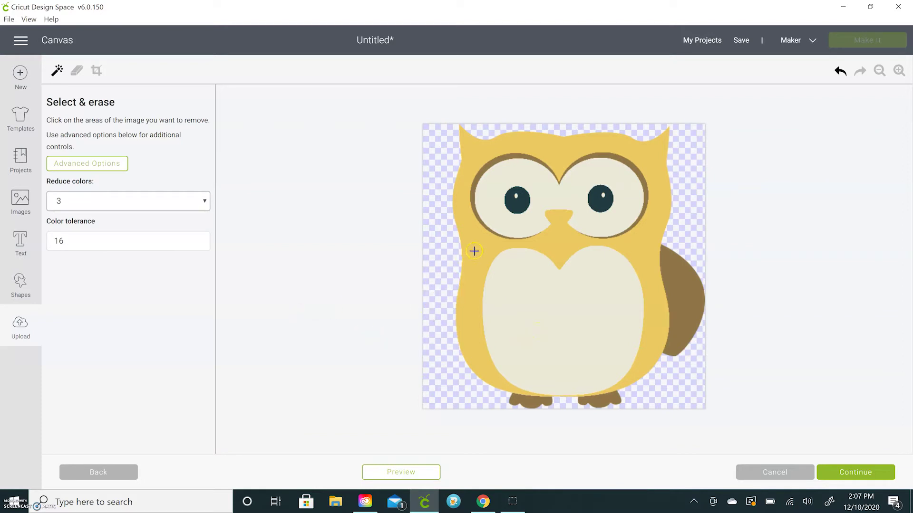
{"action": "left_click", "coordinate": [681, 279]}
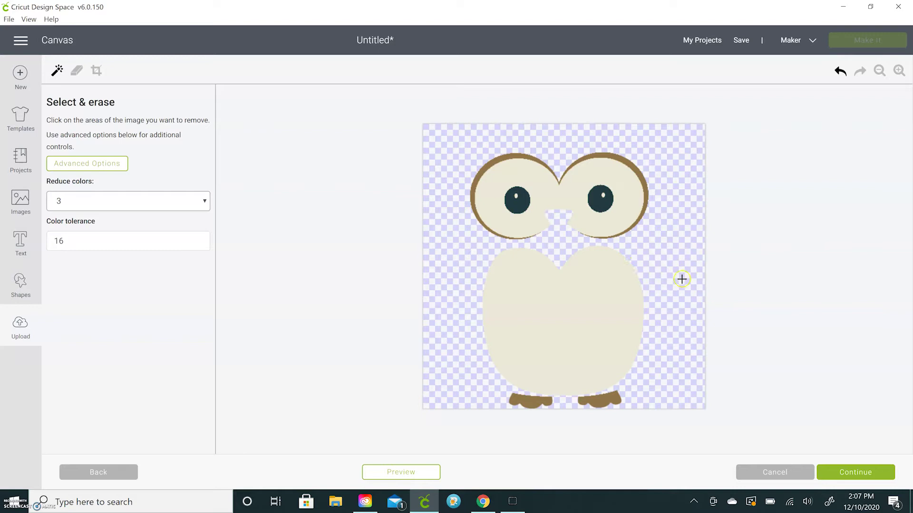
{"action": "left_click", "coordinate": [538, 399]}
{"action": "left_click", "coordinate": [517, 230]}
{"action": "left_click", "coordinate": [499, 178]}
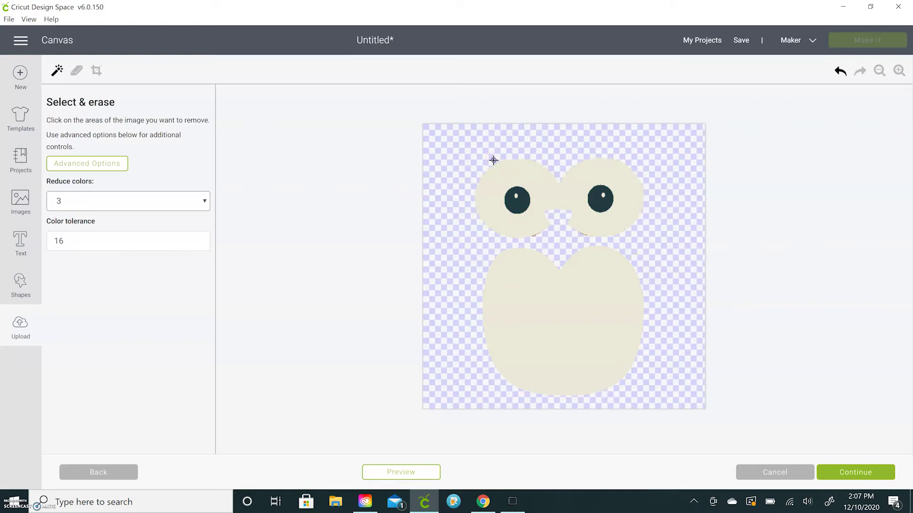
Step: Erase both dark pupils from the cream eye areas and preview the cut shape
{"action": "left_click", "coordinate": [521, 205]}
{"action": "left_click", "coordinate": [517, 197]}
{"action": "left_click", "coordinate": [602, 196]}
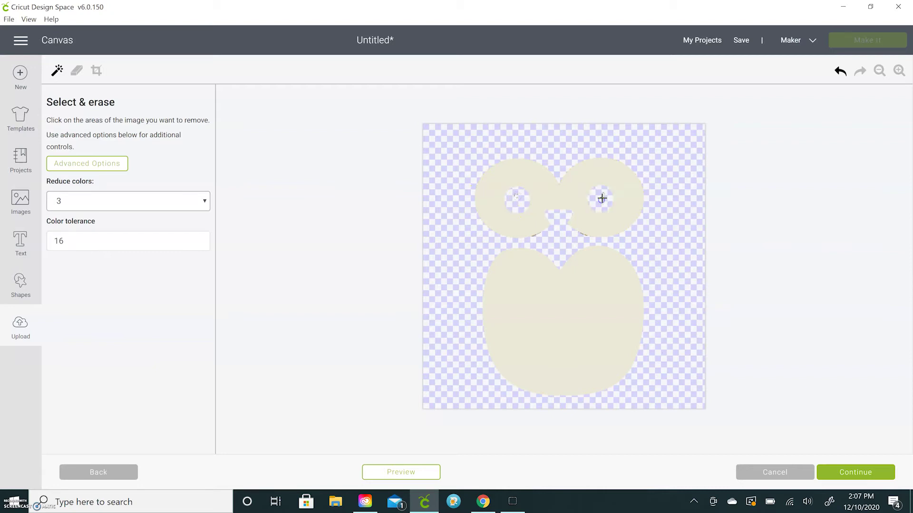
{"action": "left_click", "coordinate": [418, 473]}
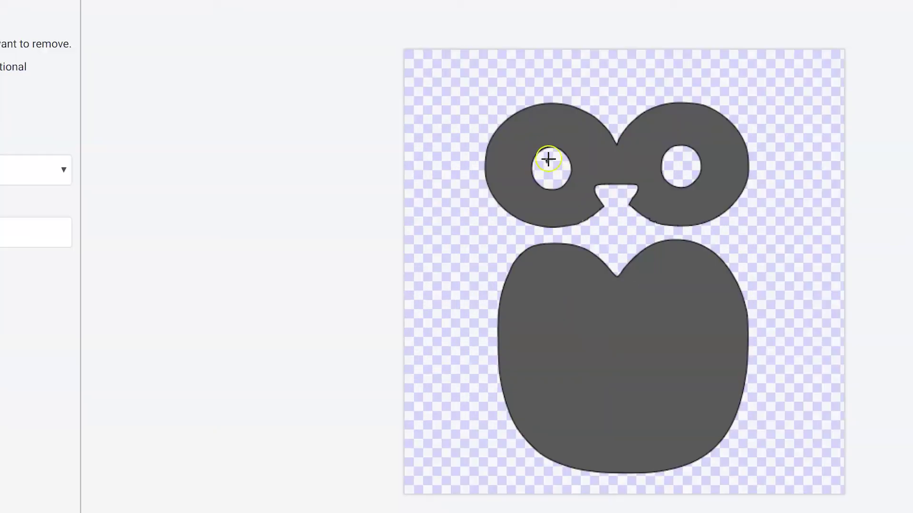
Step: Erase the leftover specks inside the pupil openings of the cream layer and preview the cut shape again
{"action": "left_click", "coordinate": [548, 159]}
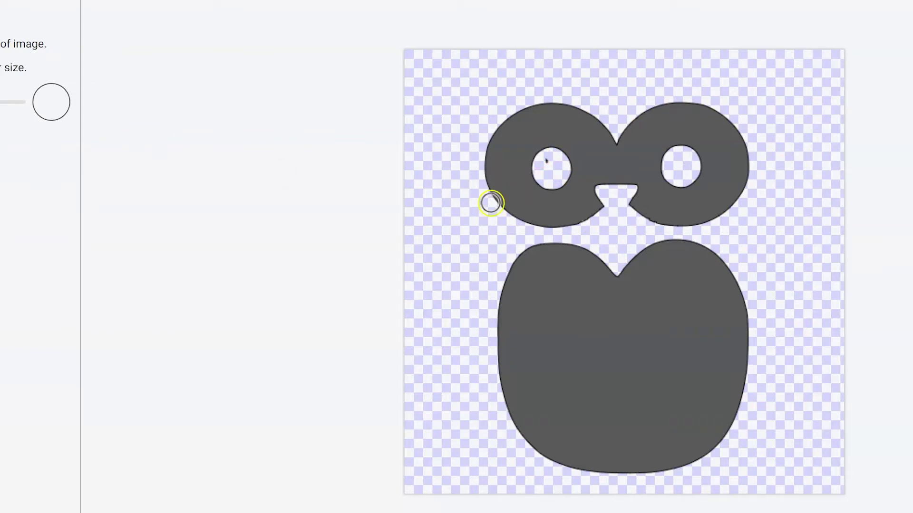
{"action": "left_click", "coordinate": [549, 163]}
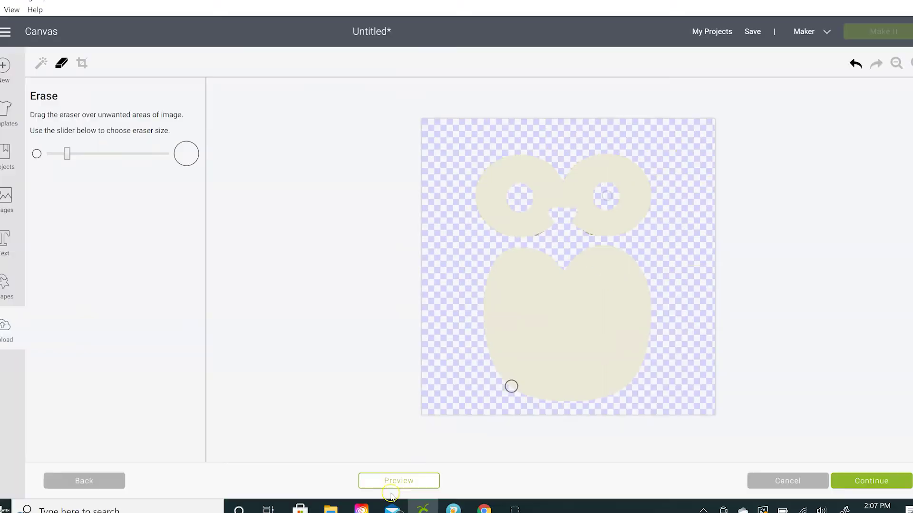
{"action": "left_click", "coordinate": [399, 482]}
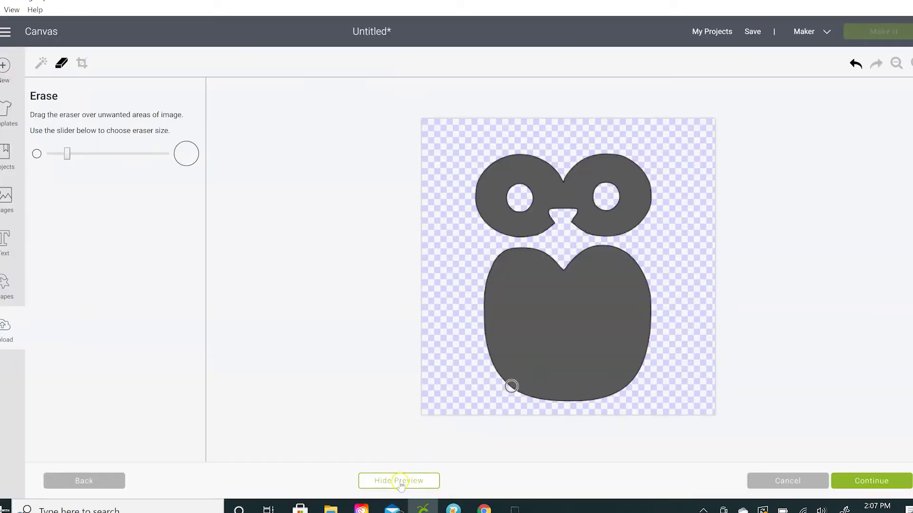
Step: Save the eyes and belly layer as a Cut image named owl-white
{"action": "left_click", "coordinate": [876, 482]}
{"action": "left_click", "coordinate": [548, 261]}
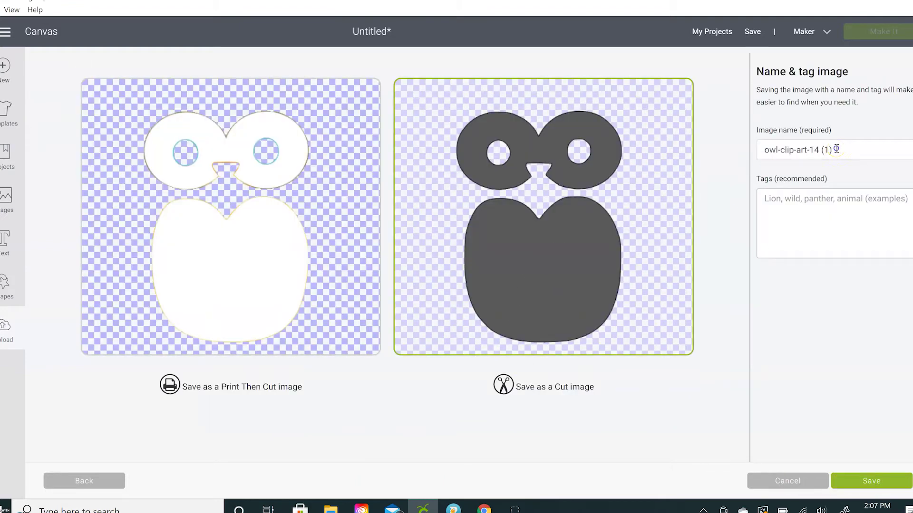
{"action": "left_click_drag", "start_coordinate": [836, 149], "coordinate": [787, 151]}
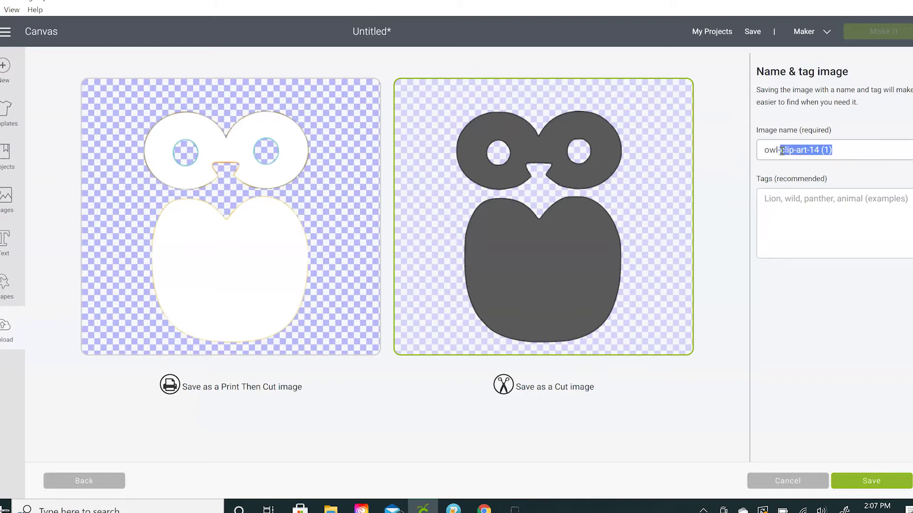
{"action": "type", "text": "white"}
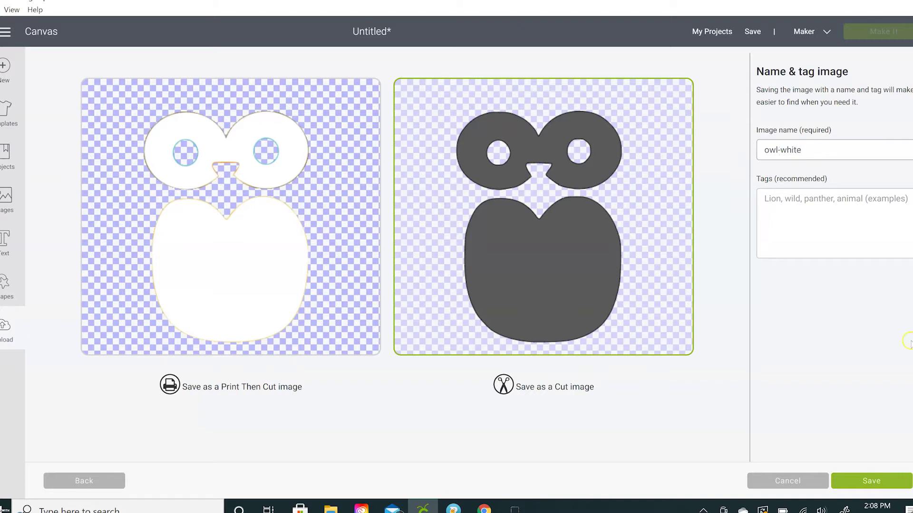
{"action": "left_click", "coordinate": [867, 479]}
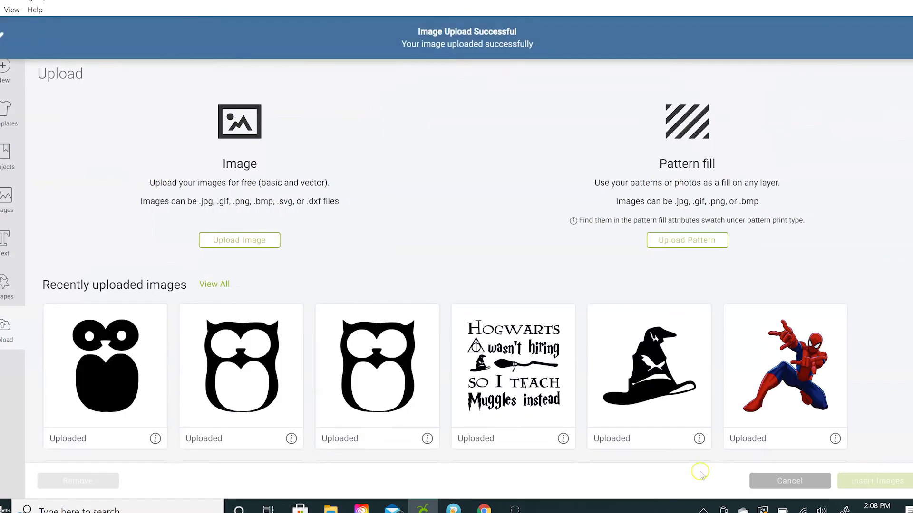
Step: Upload owl-clip-art-14 (1).png from Downloads as a Complex image for the brown layer and continue to the erasing stage
{"action": "left_click", "coordinate": [224, 238]}
{"action": "left_click", "coordinate": [478, 259]}
{"action": "type", "text": "owl"}
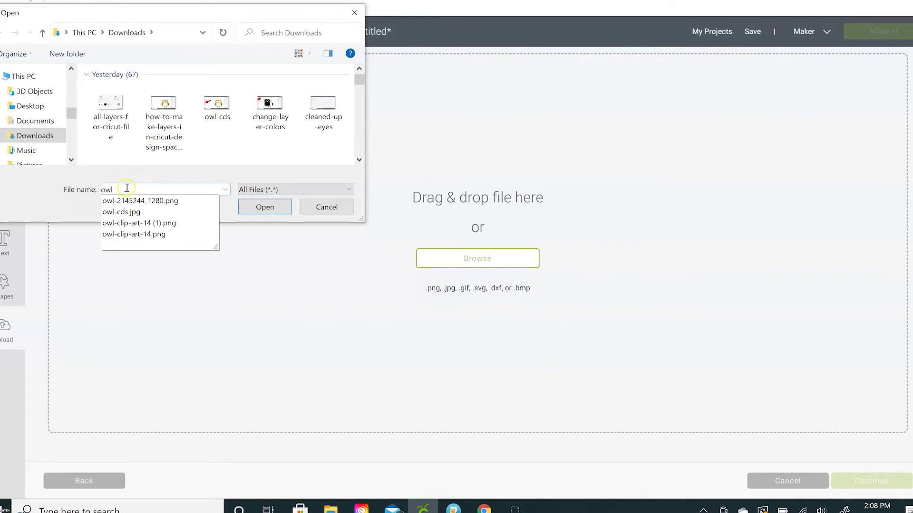
{"action": "left_click", "coordinate": [127, 226]}
{"action": "left_click", "coordinate": [265, 205]}
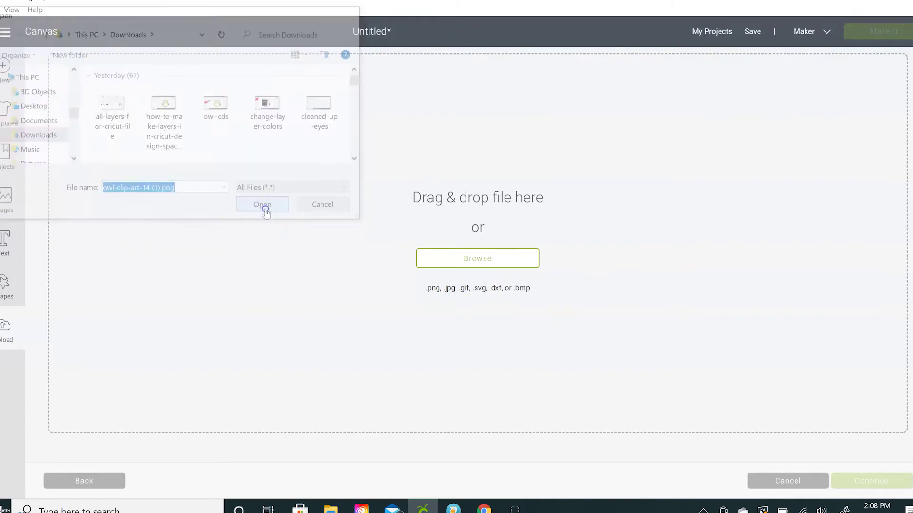
{"action": "left_click", "coordinate": [560, 333]}
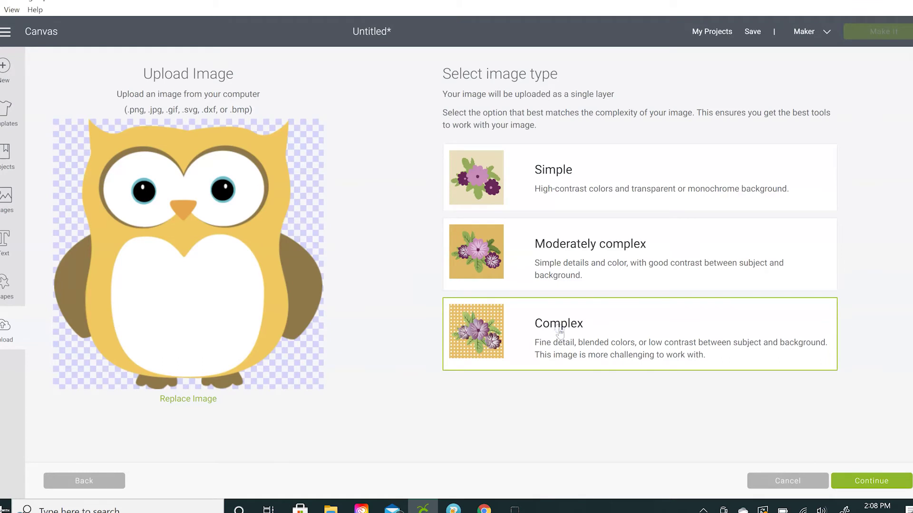
{"action": "left_click", "coordinate": [874, 481]}
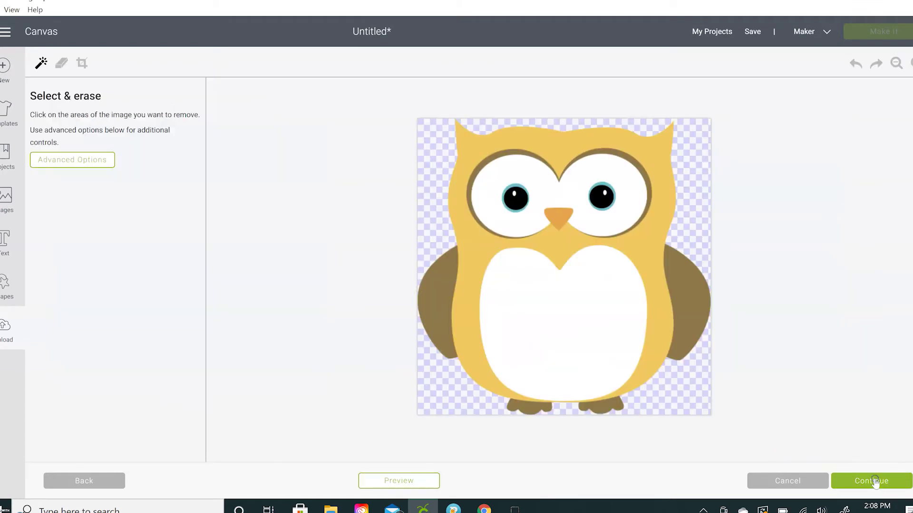
Step: Show the advanced erase options, try reducing the owl's colors to 3 and settle on 2
{"action": "left_click", "coordinate": [102, 164]}
{"action": "left_click", "coordinate": [93, 198]}
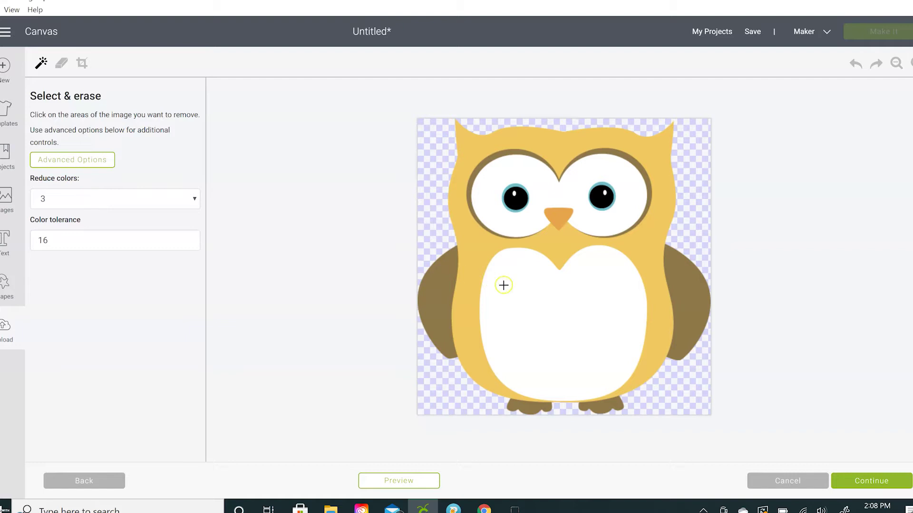
{"action": "left_click", "coordinate": [76, 198]}
{"action": "left_click", "coordinate": [104, 199]}
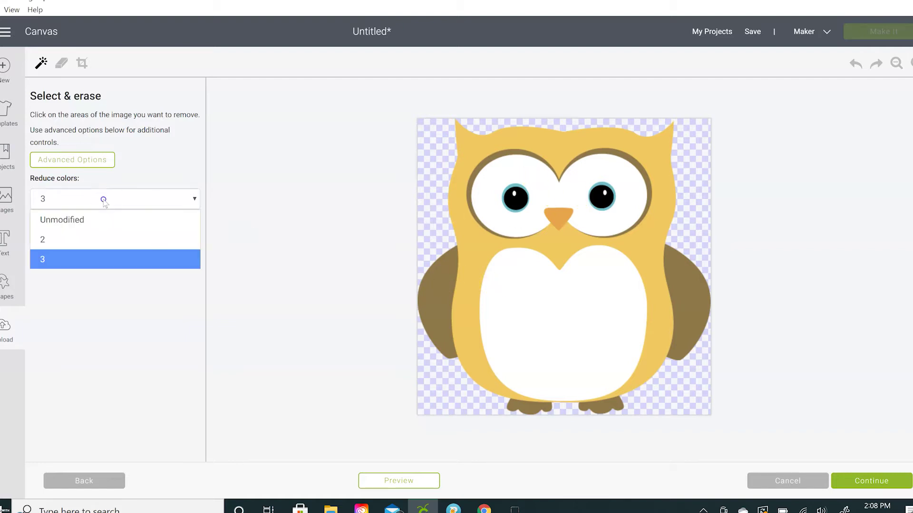
{"action": "left_click", "coordinate": [93, 239]}
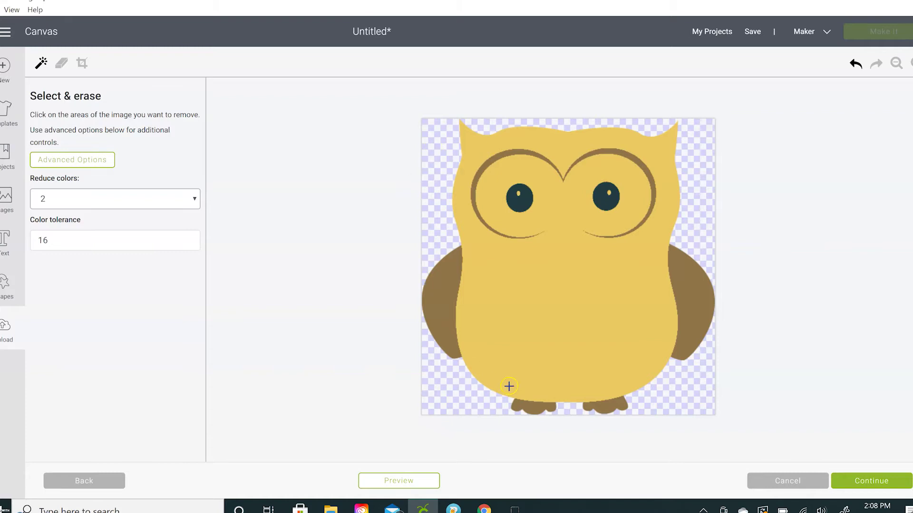
Step: Erase the yellow body and both dark pupils, and clean the remaining specks inside the eye rings with a larger eraser
{"action": "left_click", "coordinate": [484, 298]}
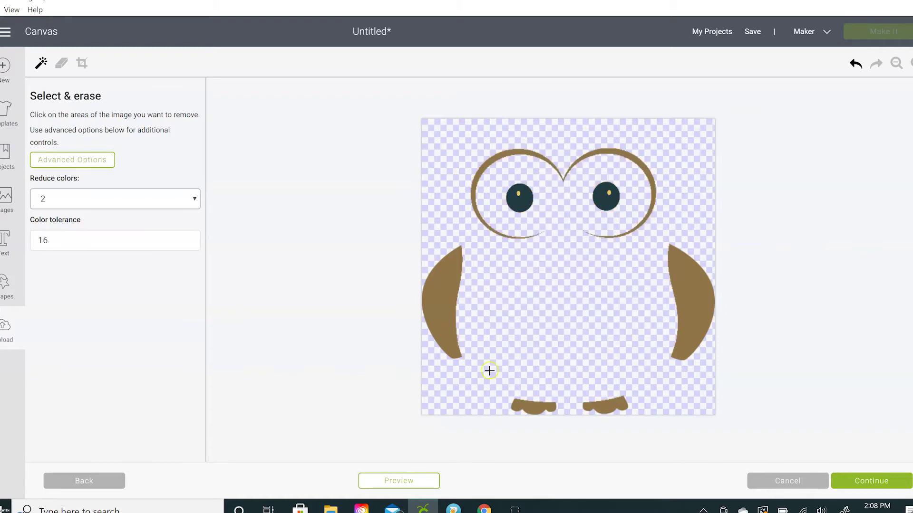
{"action": "left_click", "coordinate": [522, 200]}
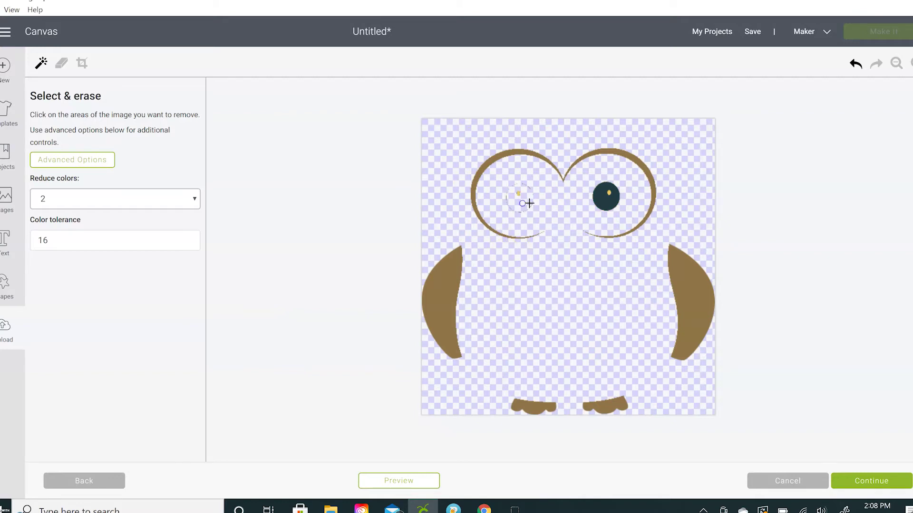
{"action": "left_click", "coordinate": [606, 200]}
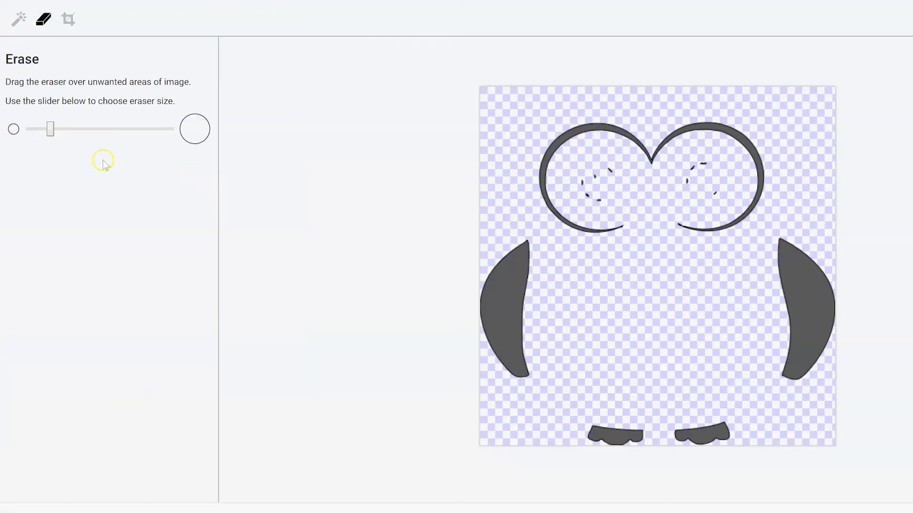
{"action": "left_click_drag", "start_coordinate": [50, 129], "coordinate": [83, 129]}
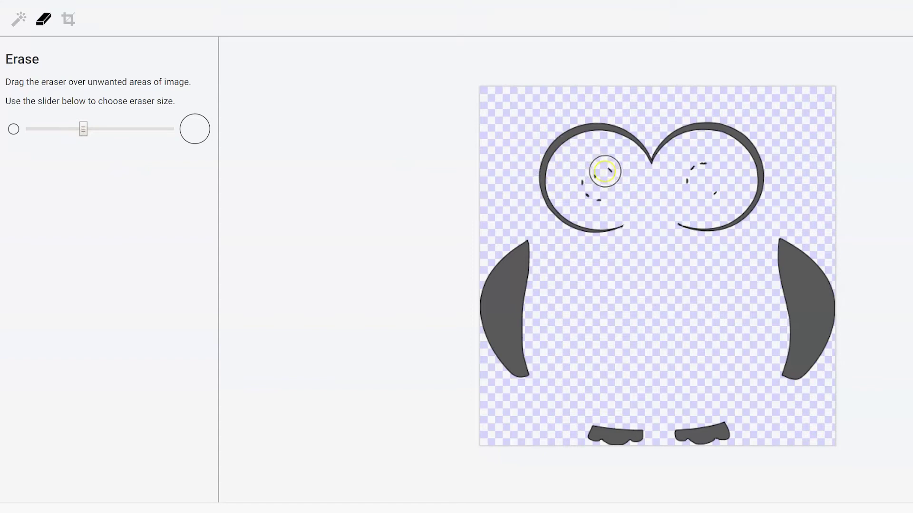
{"action": "mouse_move", "coordinate": [583, 183]}
{"action": "left_mouse_down"}
{"action": "mouse_move", "coordinate": [605, 194]}
{"action": "mouse_move", "coordinate": [613, 177]}
{"action": "mouse_move", "coordinate": [684, 183]}
{"action": "mouse_move", "coordinate": [700, 175]}
{"action": "mouse_move", "coordinate": [697, 190]}
{"action": "mouse_move", "coordinate": [717, 181]}
{"action": "mouse_move", "coordinate": [701, 167]}
{"action": "mouse_move", "coordinate": [699, 184]}
{"action": "left_mouse_up"}
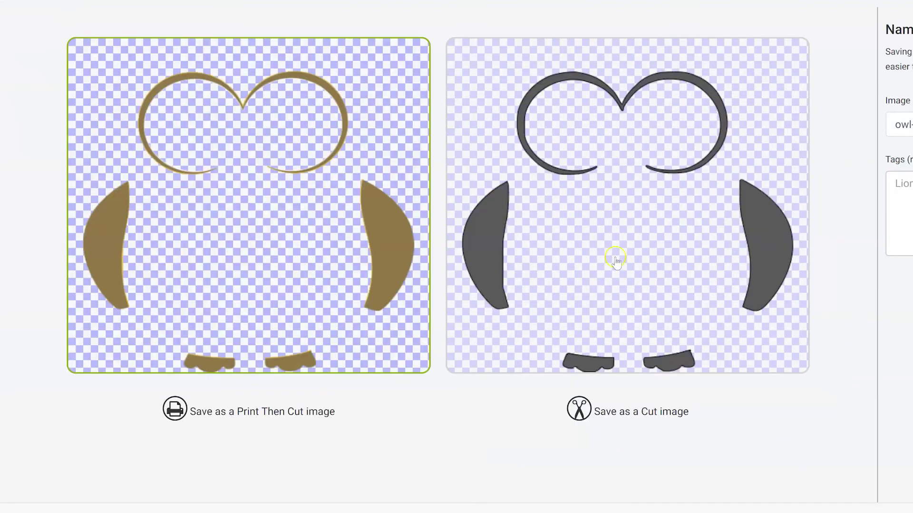
Step: Save the eye rings, wings and feet layer as a Cut image named owl-brown
{"action": "left_click", "coordinate": [616, 259]}
{"action": "left_click_drag", "start_coordinate": [865, 134], "coordinate": [803, 134]}
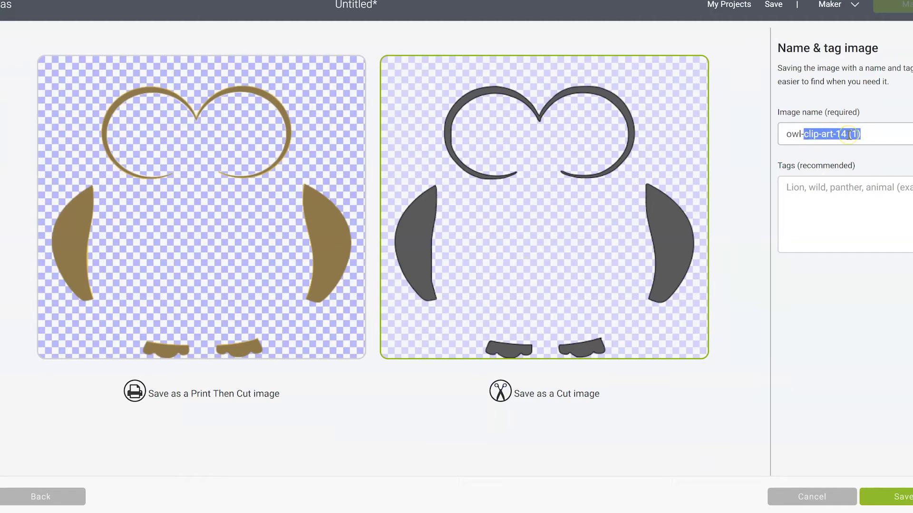
{"action": "type", "text": "brown"}
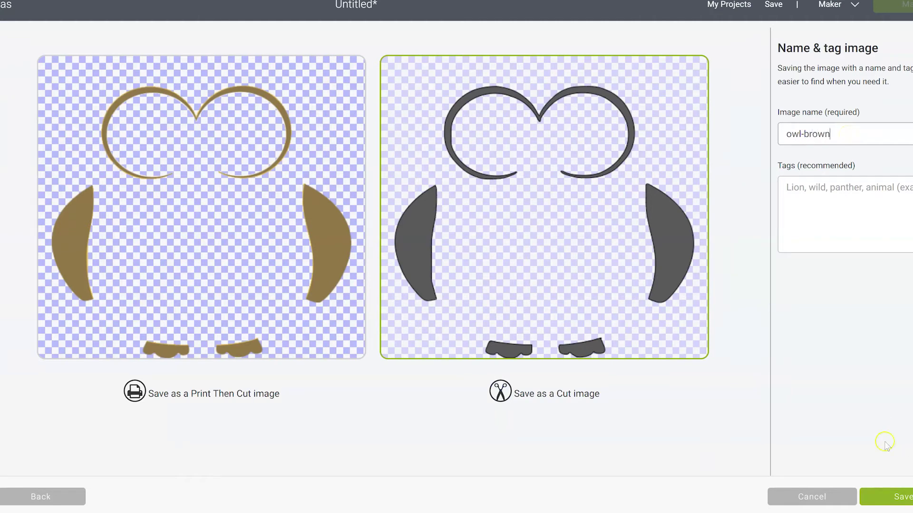
{"action": "left_click", "coordinate": [896, 495]}
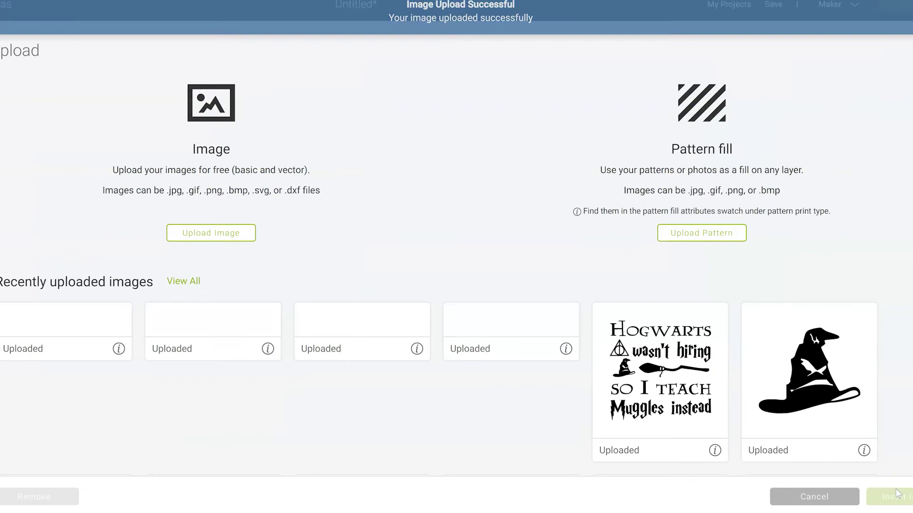
Step: Upload owl-clip-art-14 (1).png once more as a Complex image for the beak layer and continue to the erasing stage
{"action": "left_click", "coordinate": [216, 233]}
{"action": "left_click", "coordinate": [469, 255]}
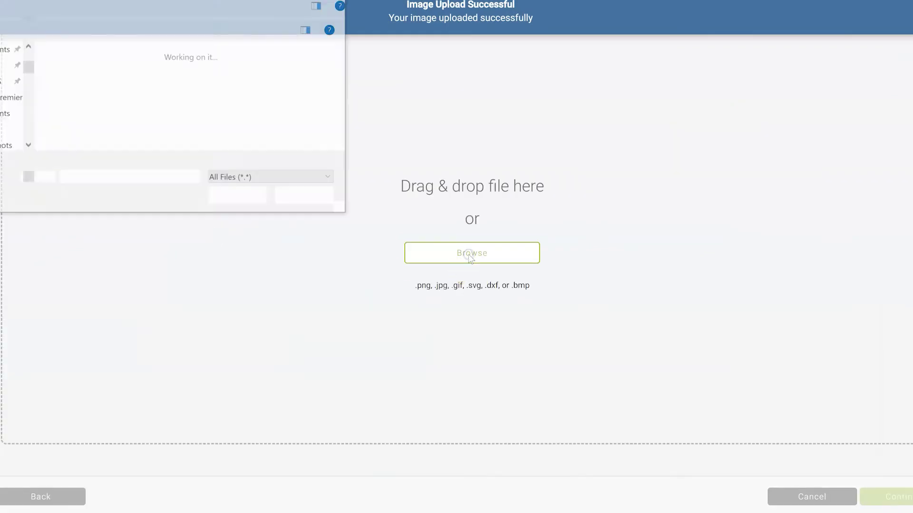
{"action": "type", "text": "owl"}
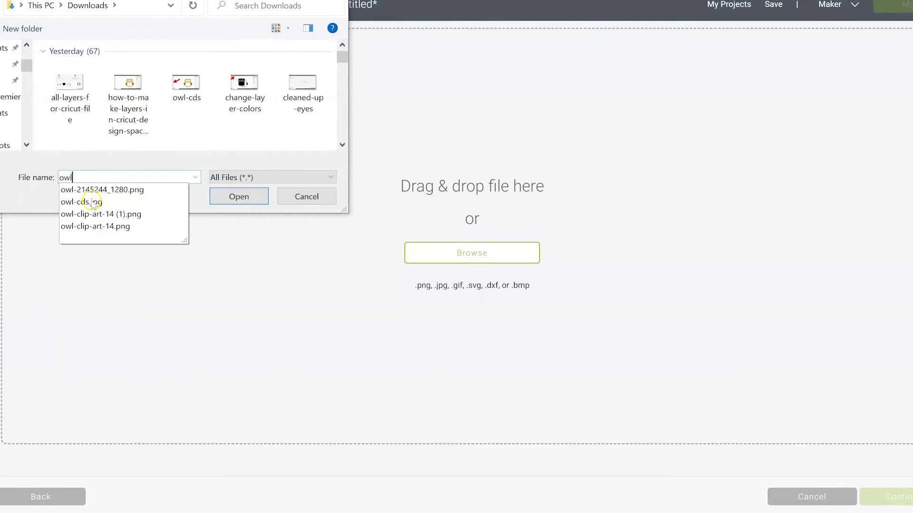
{"action": "left_click", "coordinate": [101, 214]}
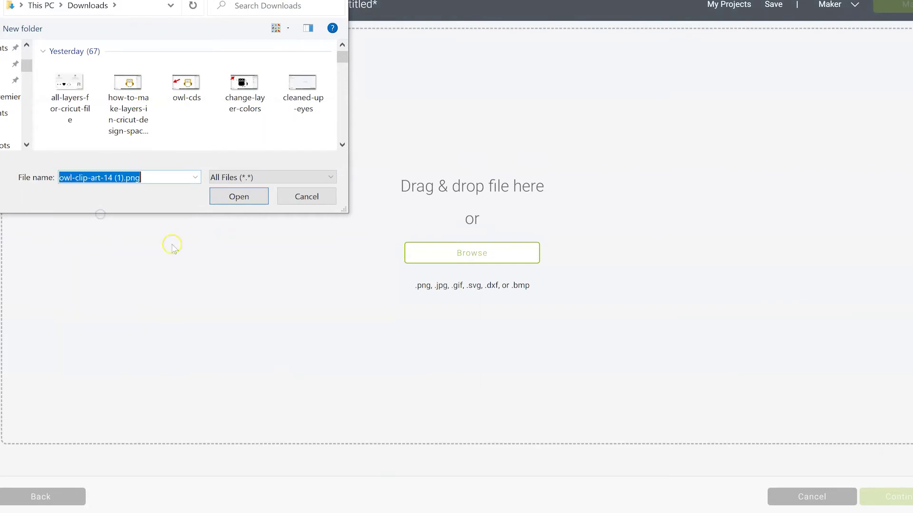
{"action": "left_click", "coordinate": [238, 196]}
{"action": "left_click", "coordinate": [547, 316]}
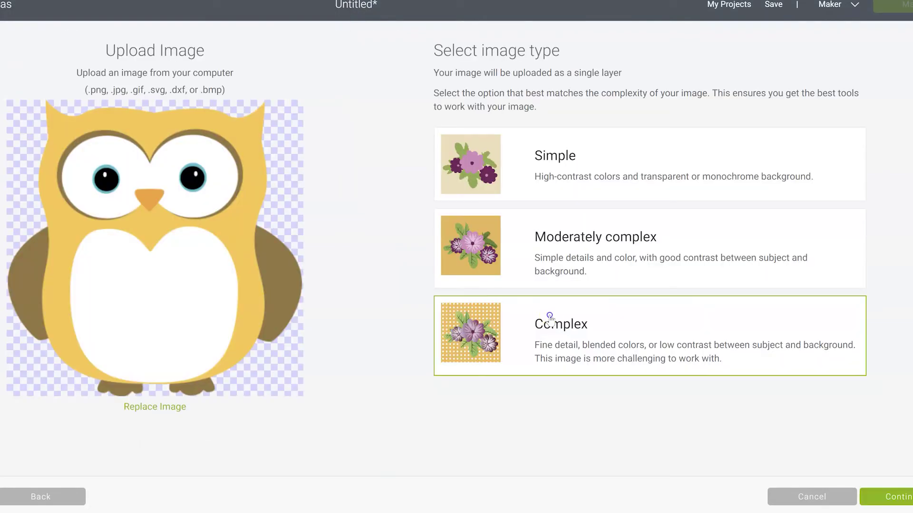
{"action": "left_click", "coordinate": [890, 498]}
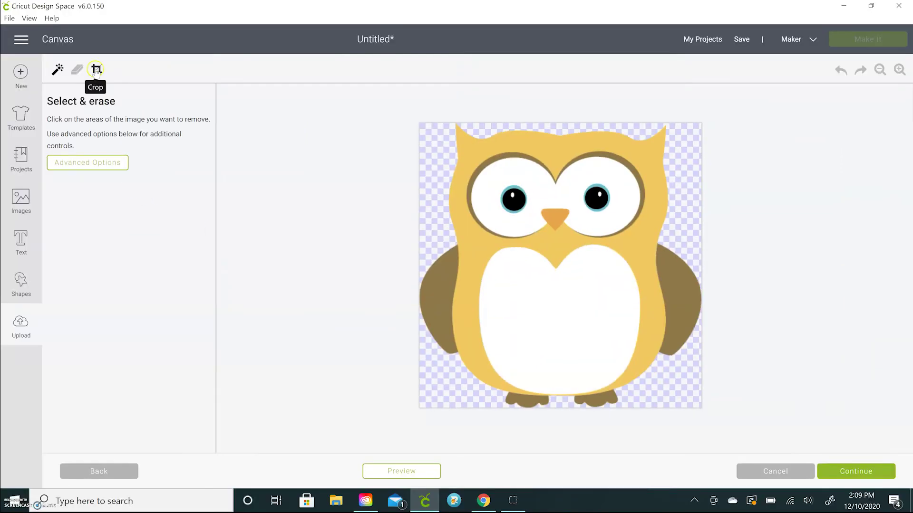
Step: Crop the owl image tightly around the orange beak and erase the white and yellow areas surrounding it
{"action": "left_click", "coordinate": [38, 39]}
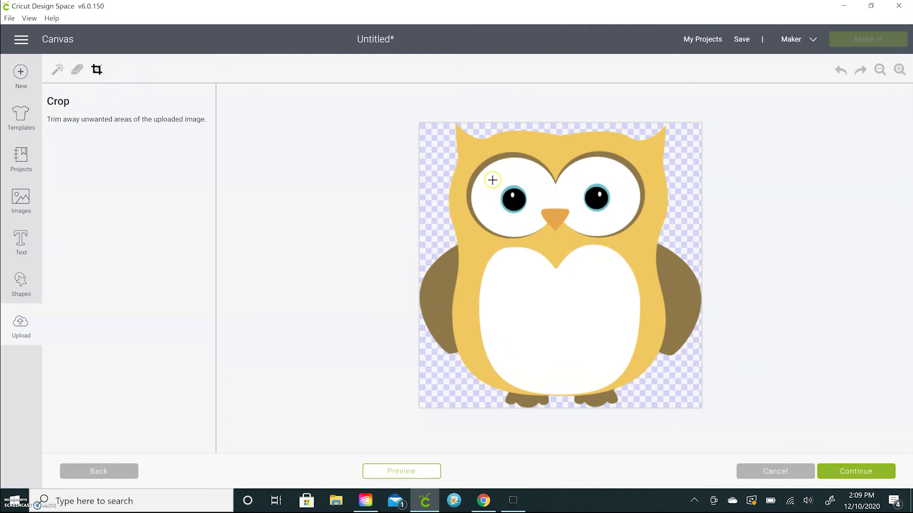
{"action": "left_click_drag", "start_coordinate": [538, 197], "coordinate": [573, 236]}
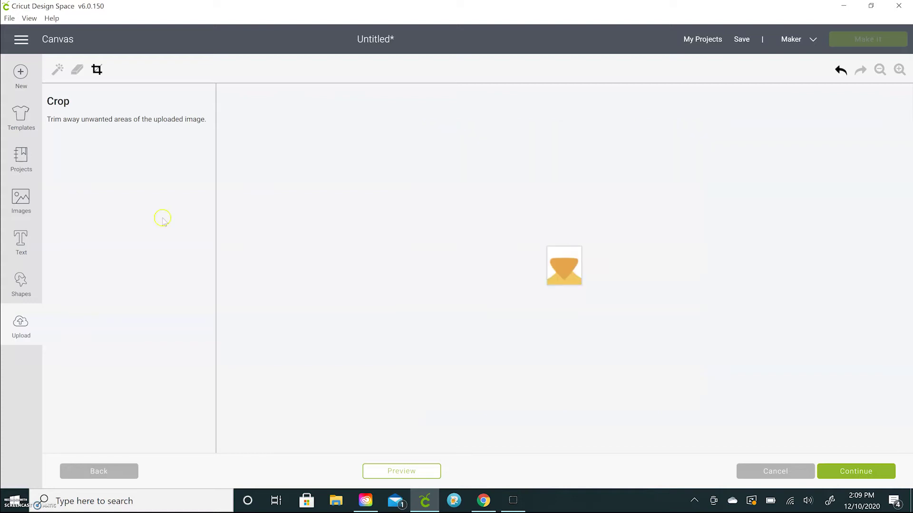
{"action": "left_click", "coordinate": [58, 70]}
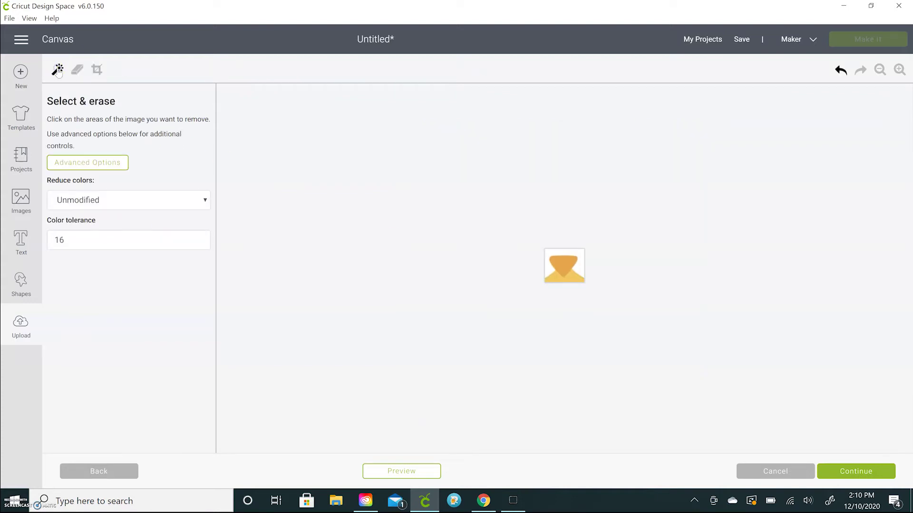
{"action": "left_click", "coordinate": [553, 279]}
{"action": "left_click", "coordinate": [548, 270]}
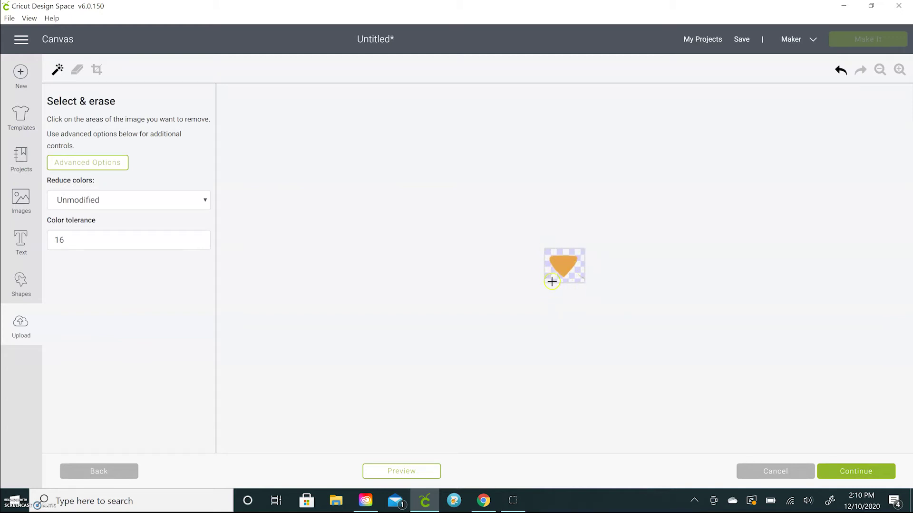
Step: Erase the leftover line fragments on both sides of the orange beak with a smaller eraser and preview the cut shape
{"action": "left_click", "coordinate": [414, 472]}
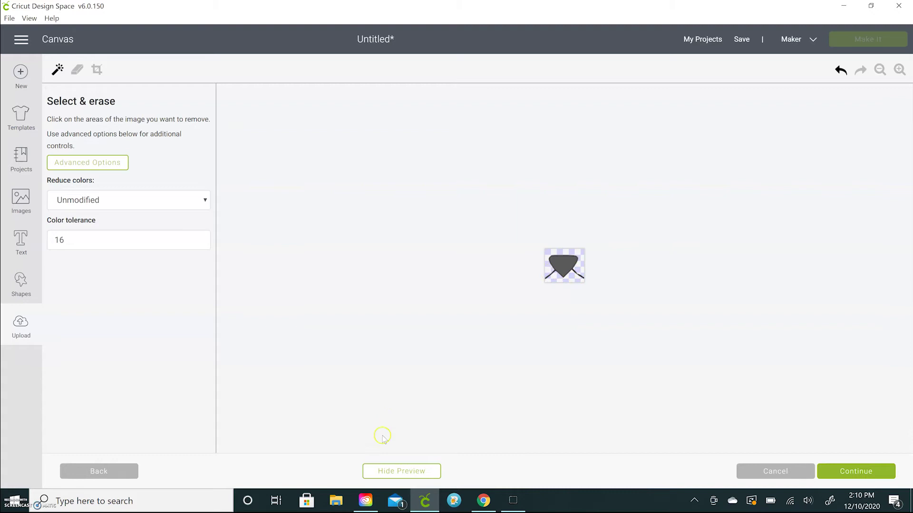
{"action": "left_click", "coordinate": [405, 471]}
{"action": "left_click", "coordinate": [81, 72]}
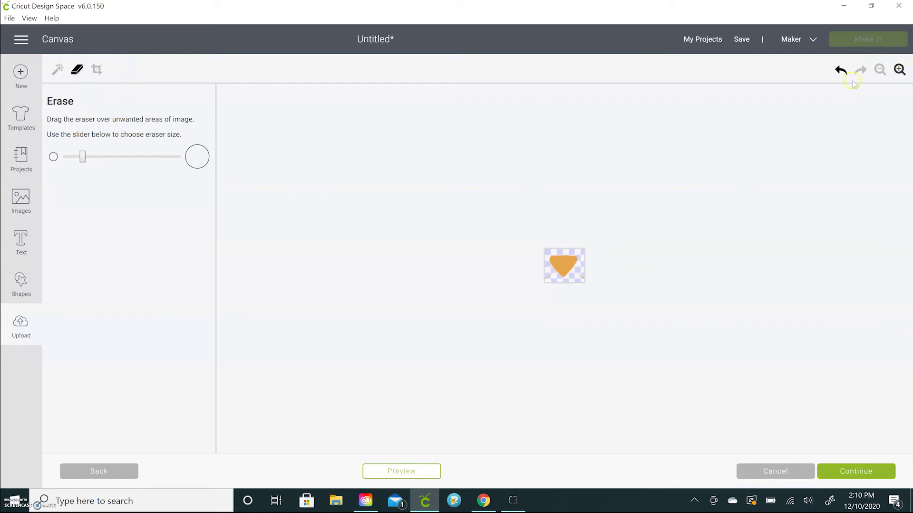
{"action": "left_click", "coordinate": [899, 69]}
{"action": "left_click", "coordinate": [898, 70]}
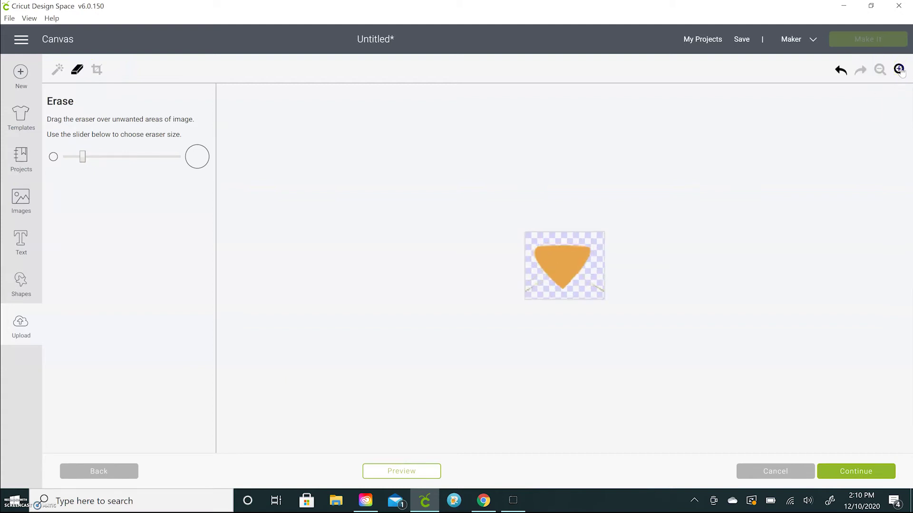
{"action": "left_click", "coordinate": [899, 70]}
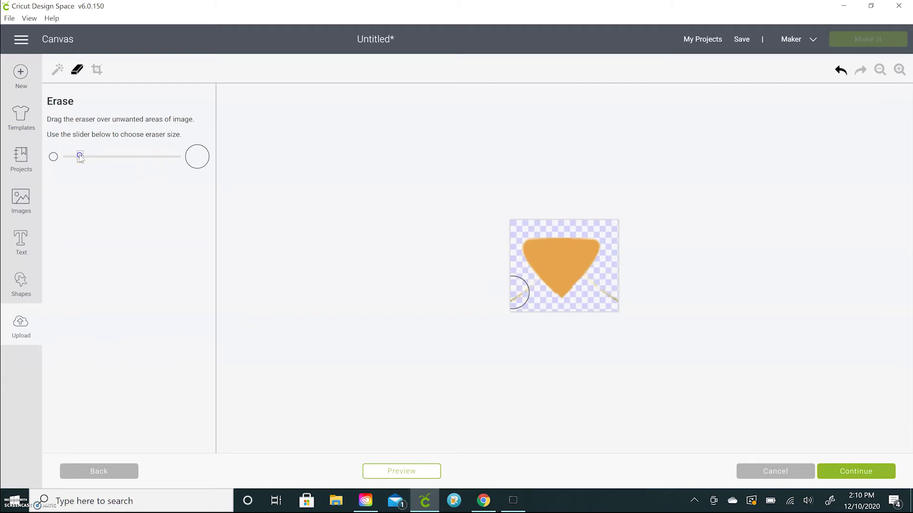
{"action": "left_click_drag", "start_coordinate": [544, 301], "coordinate": [511, 304]}
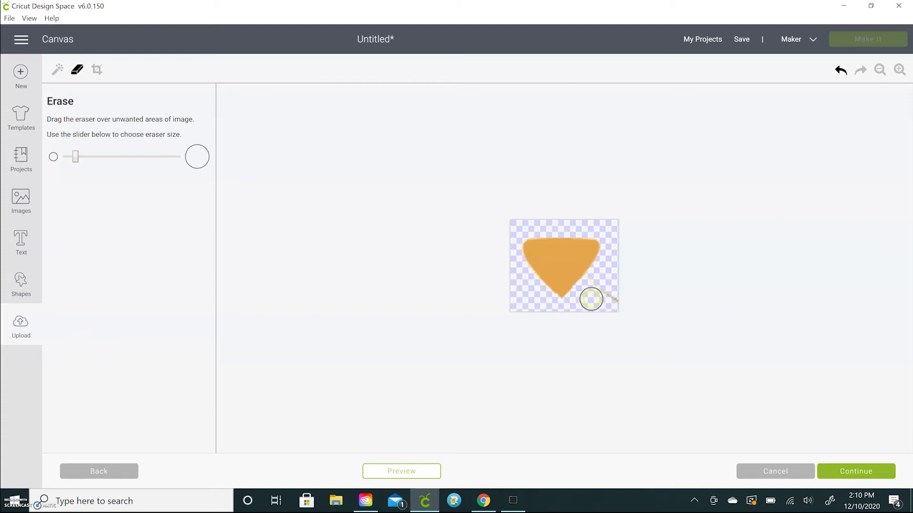
{"action": "left_click_drag", "start_coordinate": [595, 284], "coordinate": [609, 297]}
{"action": "left_click", "coordinate": [426, 472]}
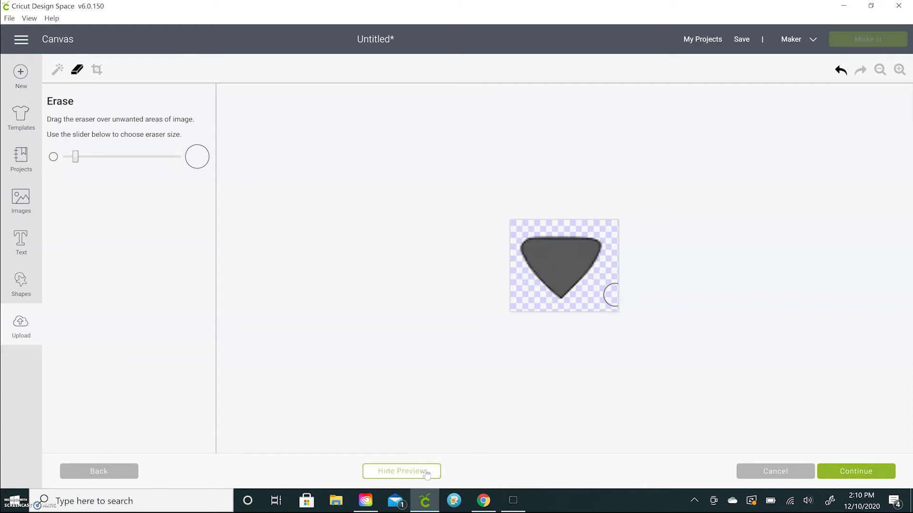
Step: Save the beak layer as a Cut image named owl-nose
{"action": "left_click", "coordinate": [881, 473]}
{"action": "left_click", "coordinate": [553, 295]}
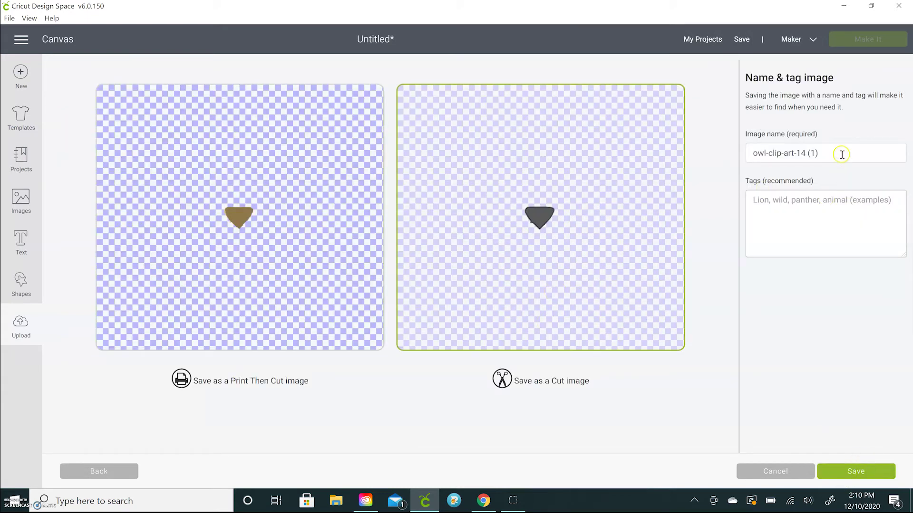
{"action": "left_click_drag", "start_coordinate": [841, 155], "coordinate": [780, 151]}
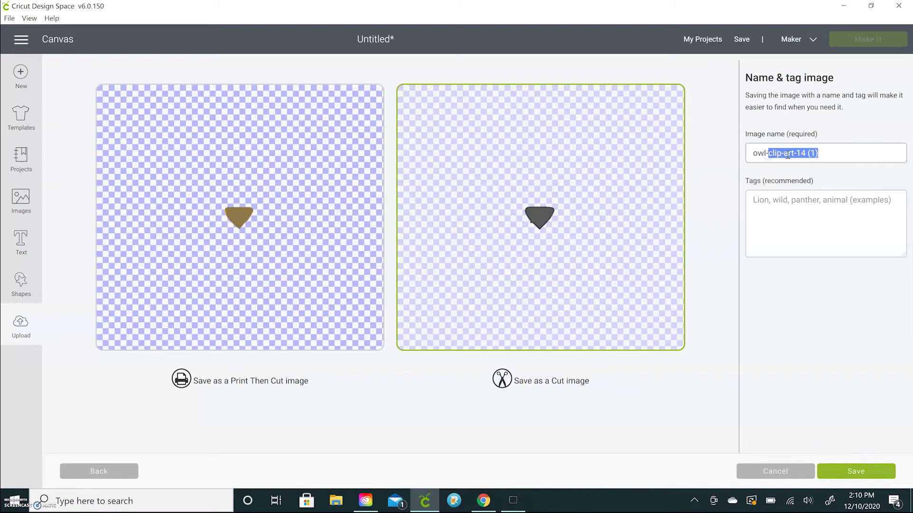
{"action": "type", "text": "no"}
{"action": "left_click", "coordinate": [853, 471]}
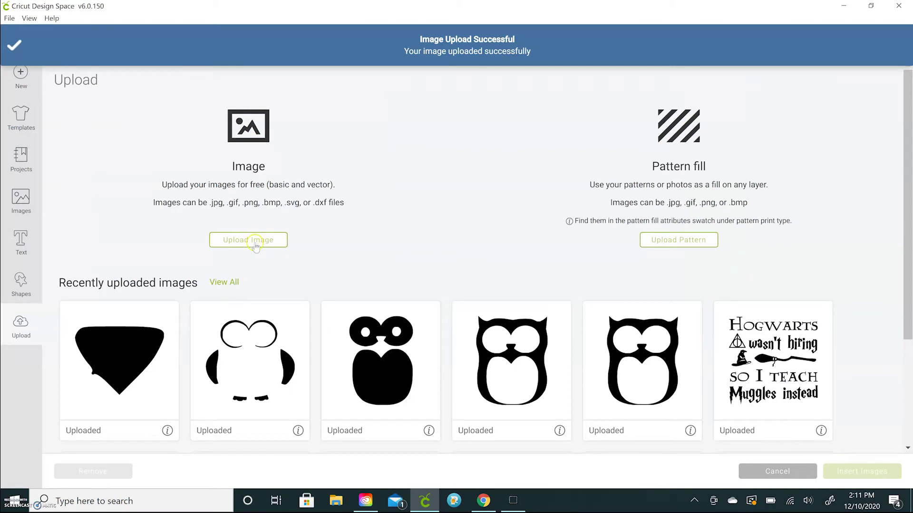
Step: Upload owl-clip-art-14.png as a Complex image for the pupils layer and continue to the erasing stage
{"action": "left_click", "coordinate": [255, 238]}
{"action": "left_click", "coordinate": [463, 257]}
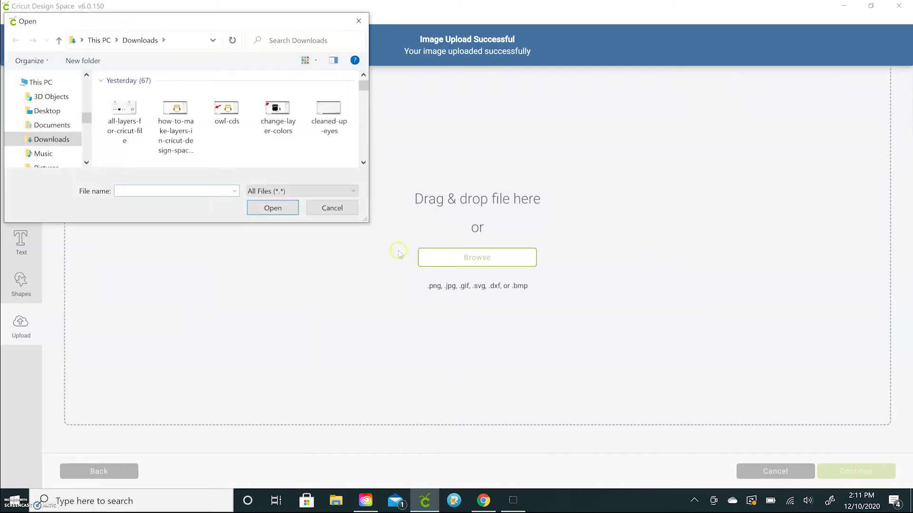
{"action": "type", "text": "owl"}
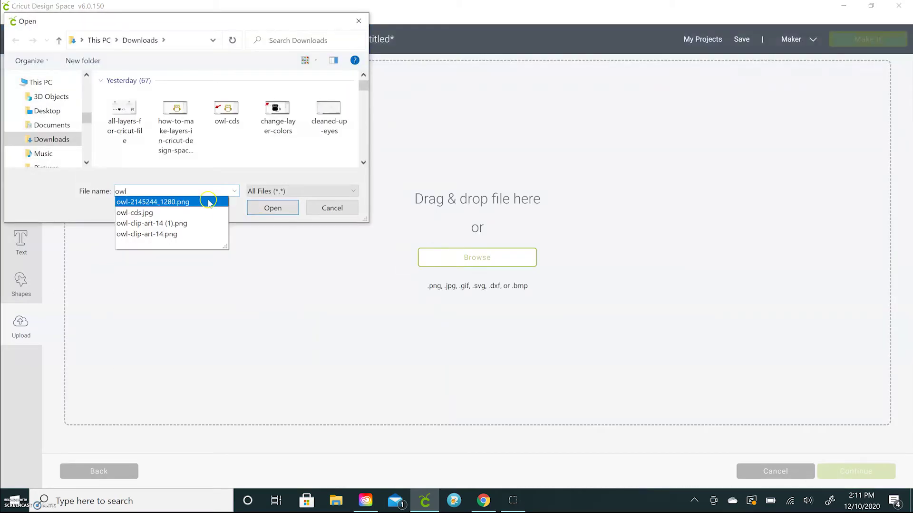
{"action": "left_click", "coordinate": [190, 234]}
{"action": "left_click", "coordinate": [273, 207]}
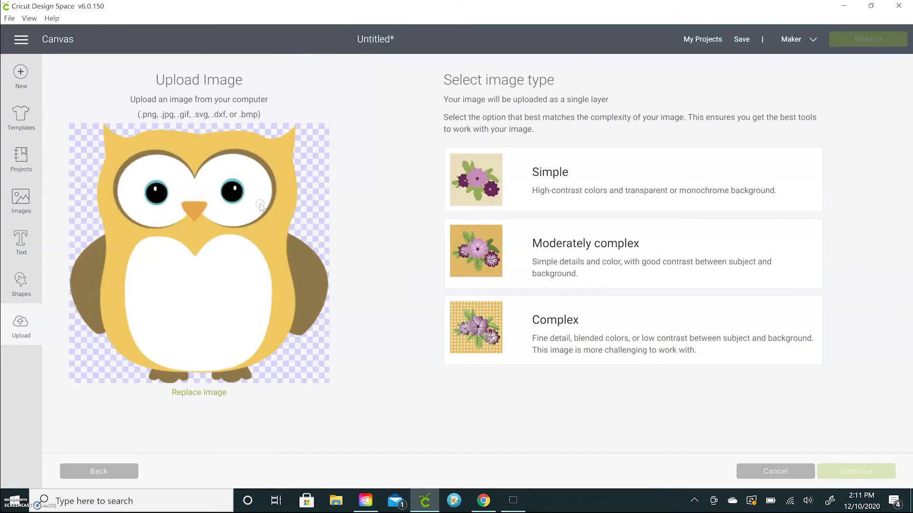
{"action": "left_click", "coordinate": [546, 333]}
{"action": "left_click", "coordinate": [835, 468]}
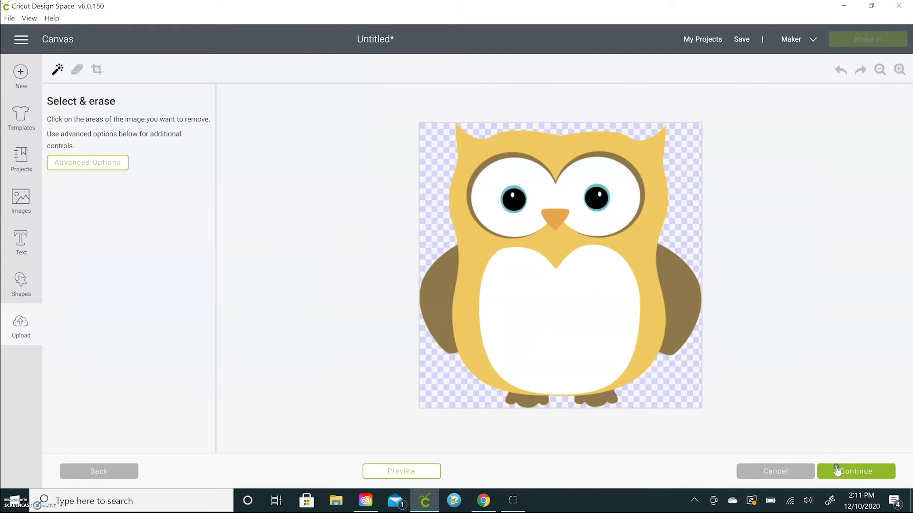
Step: Try reducing the owl image to 5 and 6 colors, and return the color reduction to Unmodified
{"action": "left_click", "coordinate": [90, 163]}
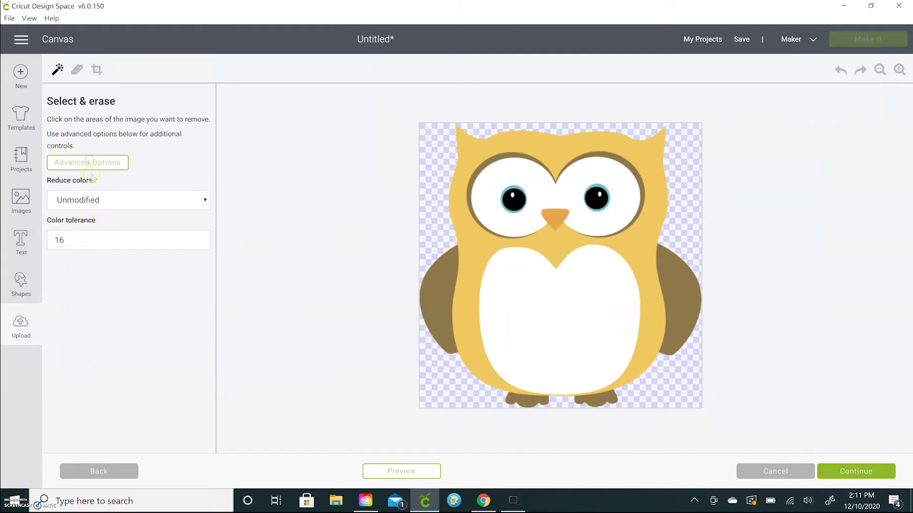
{"action": "left_click", "coordinate": [93, 208]}
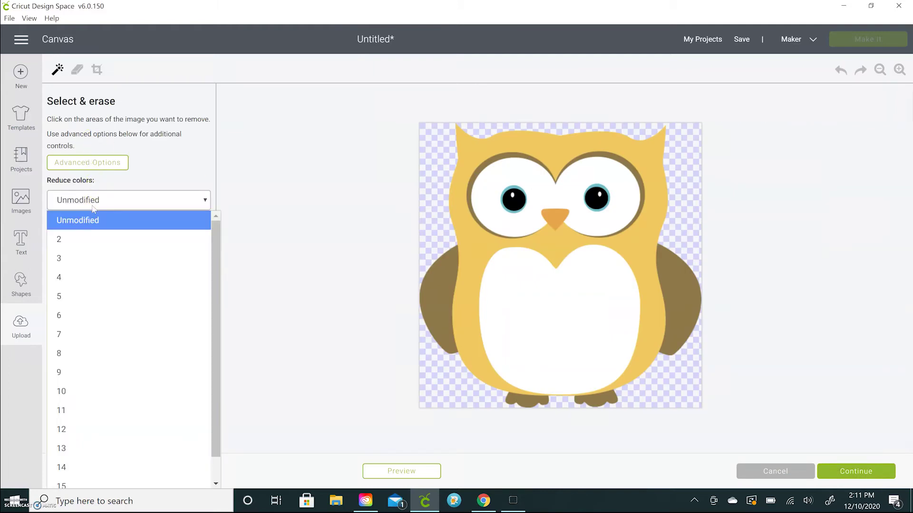
{"action": "left_click", "coordinate": [78, 295]}
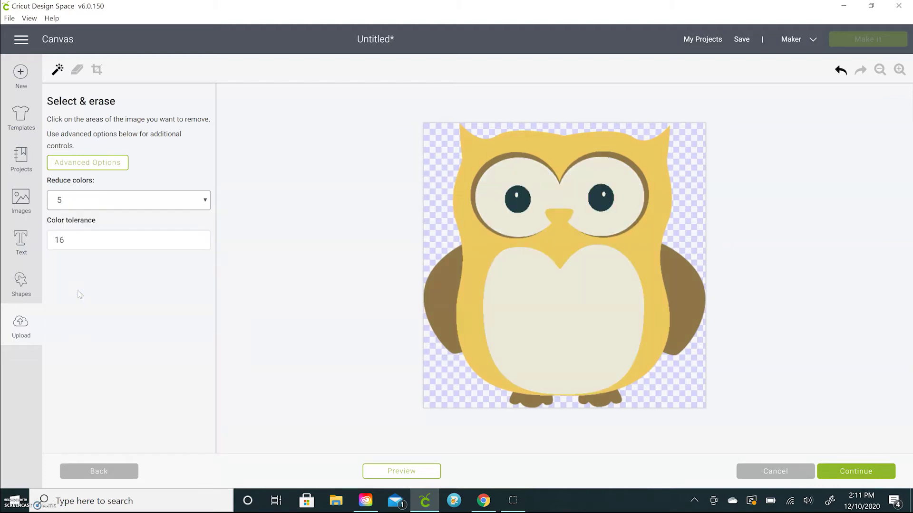
{"action": "left_click", "coordinate": [88, 200]}
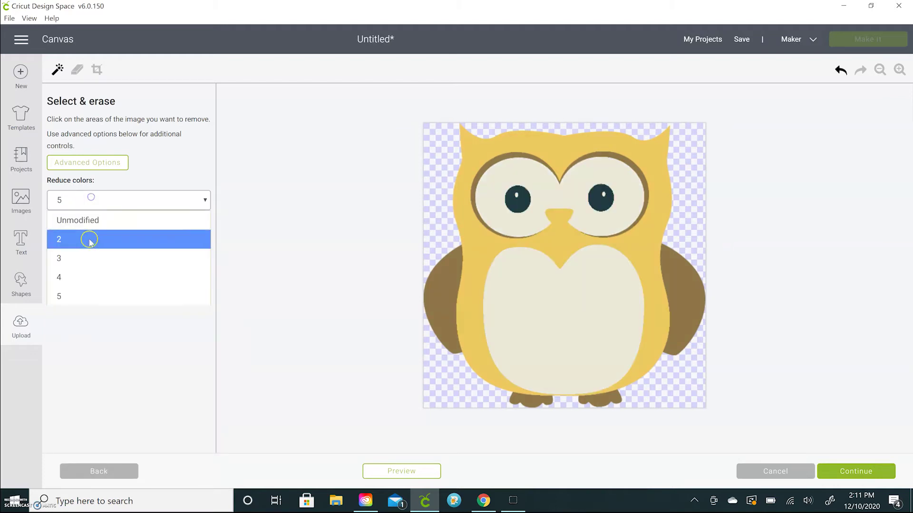
{"action": "left_click", "coordinate": [149, 219]}
{"action": "left_click", "coordinate": [151, 199]}
{"action": "left_click", "coordinate": [106, 321]}
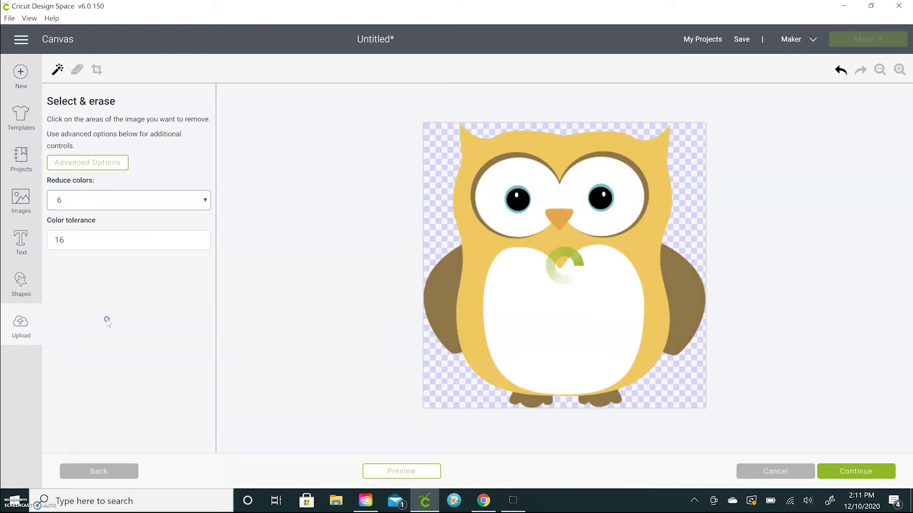
{"action": "left_click", "coordinate": [114, 200]}
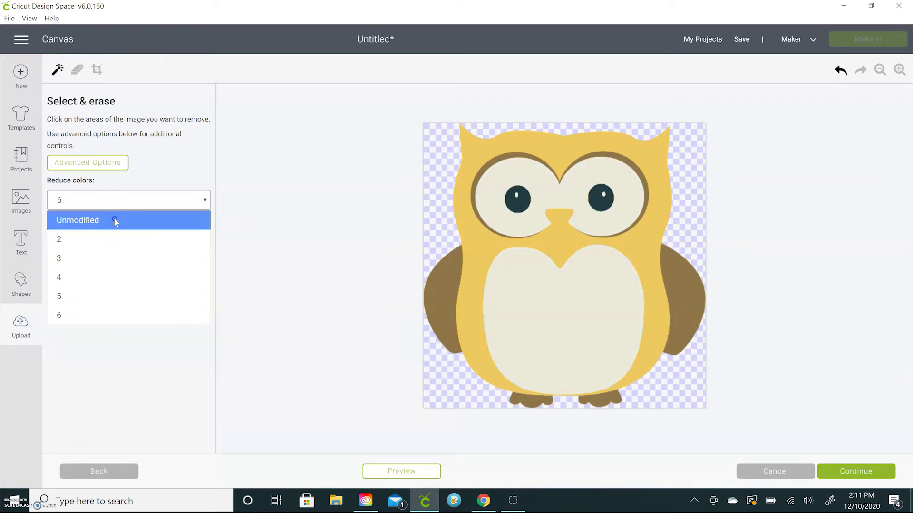
{"action": "left_click", "coordinate": [115, 220]}
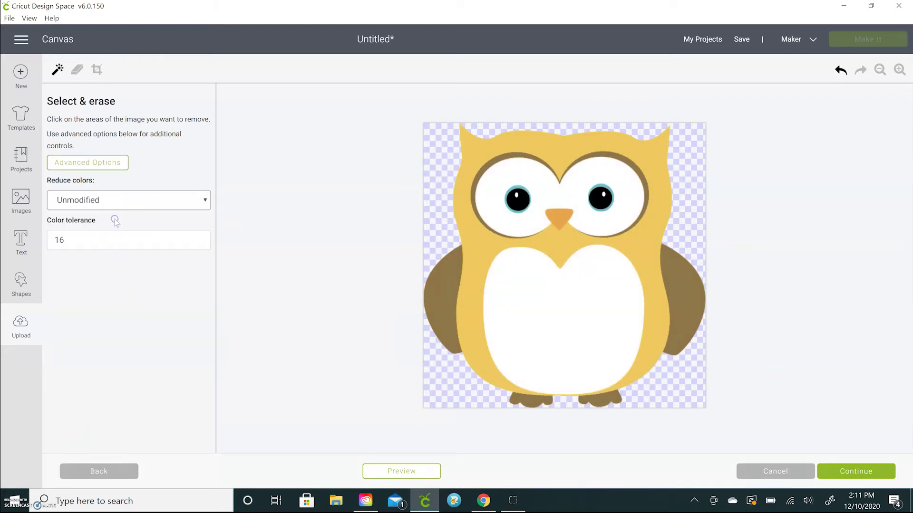
Step: Crop the owl image to the strip containing both pupils and erase the white area and the beak and ring remnants between them
{"action": "left_click", "coordinate": [97, 69]}
{"action": "left_click_drag", "start_coordinate": [494, 180], "coordinate": [623, 216]}
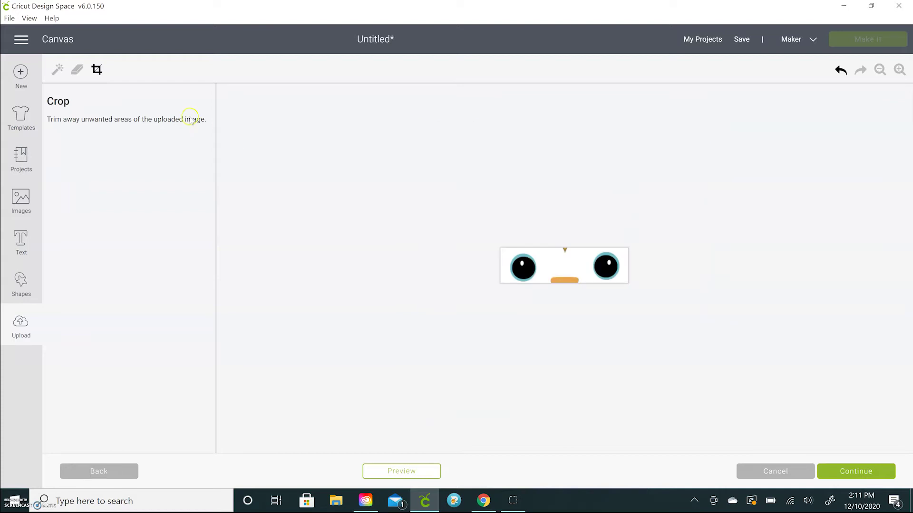
{"action": "left_click", "coordinate": [57, 70]}
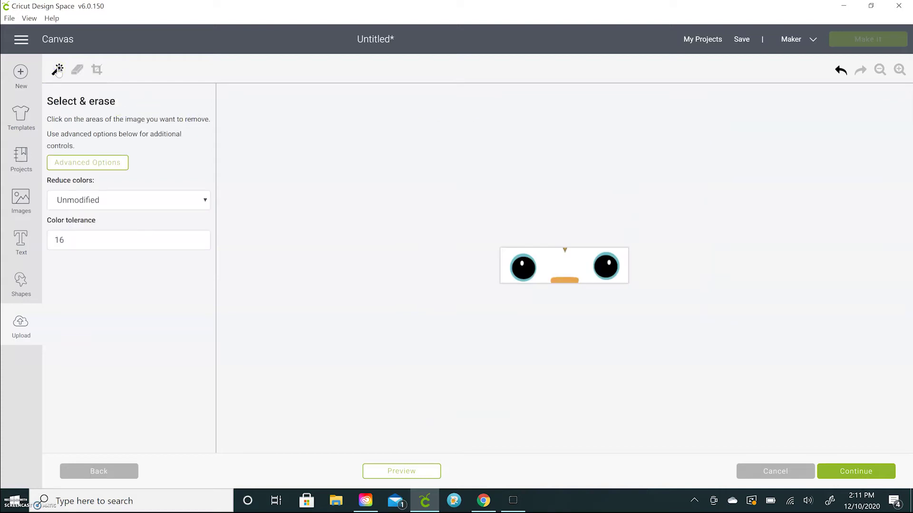
{"action": "left_click", "coordinate": [556, 265]}
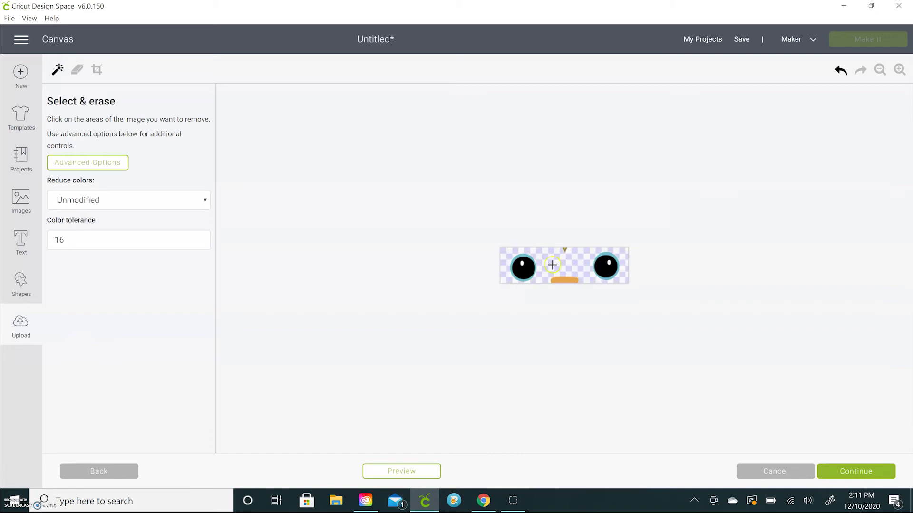
{"action": "left_click", "coordinate": [562, 281]}
{"action": "left_click", "coordinate": [76, 70]}
{"action": "mouse_move", "coordinate": [555, 262]}
{"action": "left_mouse_down"}
{"action": "mouse_move", "coordinate": [563, 252]}
{"action": "mouse_move", "coordinate": [569, 278]}
{"action": "mouse_move", "coordinate": [580, 279]}
{"action": "mouse_move", "coordinate": [572, 276]}
{"action": "left_mouse_up"}
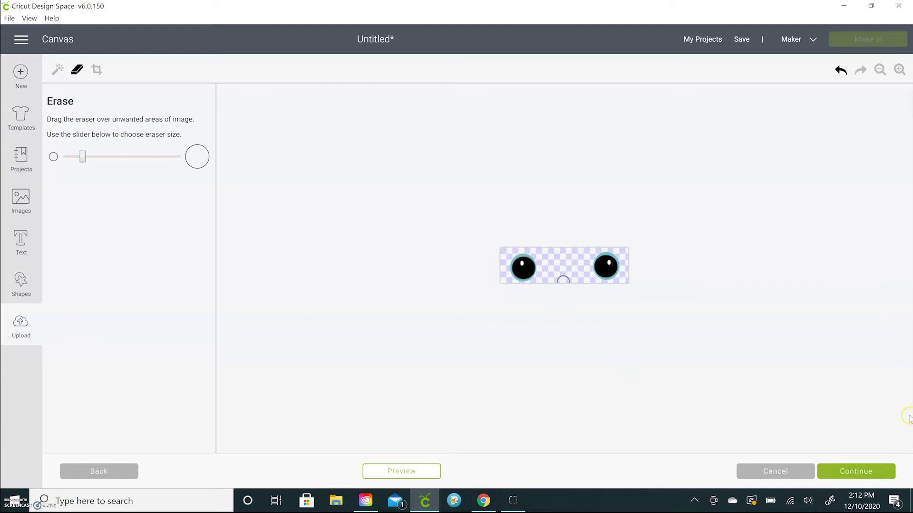
Step: Save the pupils layer as a Cut image, keeping the name owl-clip-art-14
{"action": "left_click", "coordinate": [864, 473]}
{"action": "left_click", "coordinate": [542, 315]}
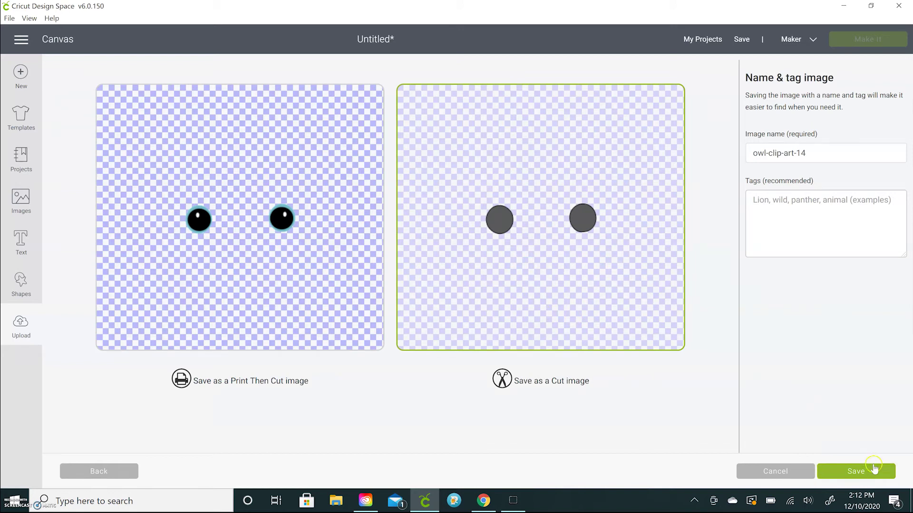
{"action": "left_click", "coordinate": [874, 468]}
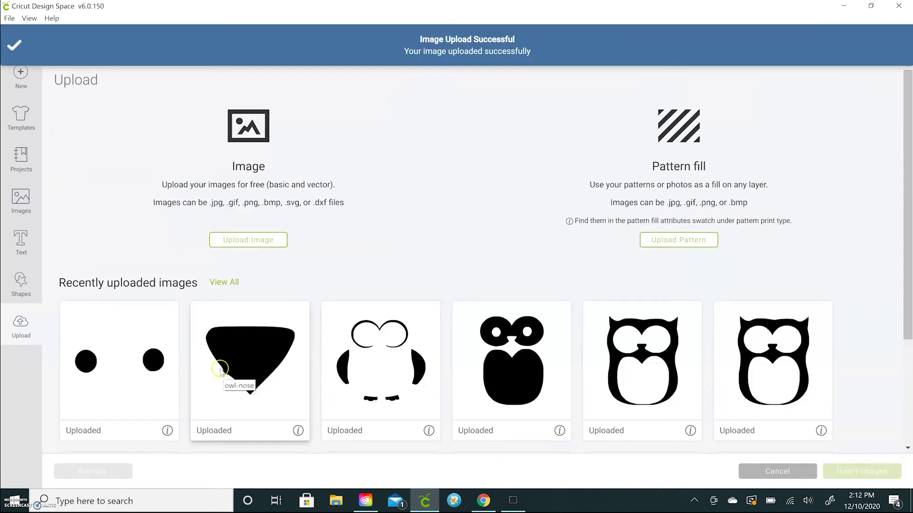
Step: Insert the pupils, beak, brown, white and yellow owl layers from the recently uploaded images onto the canvas together
{"action": "left_click", "coordinate": [139, 363]}
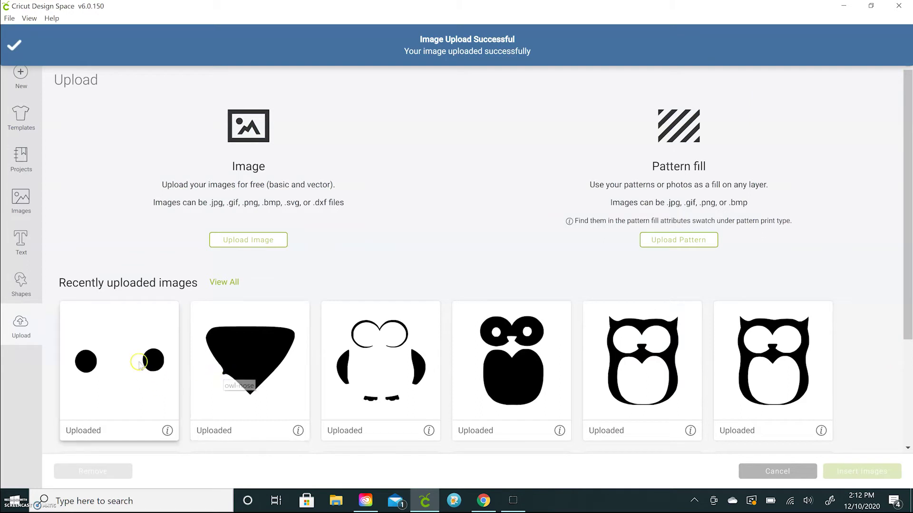
{"action": "left_click", "coordinate": [209, 364]}
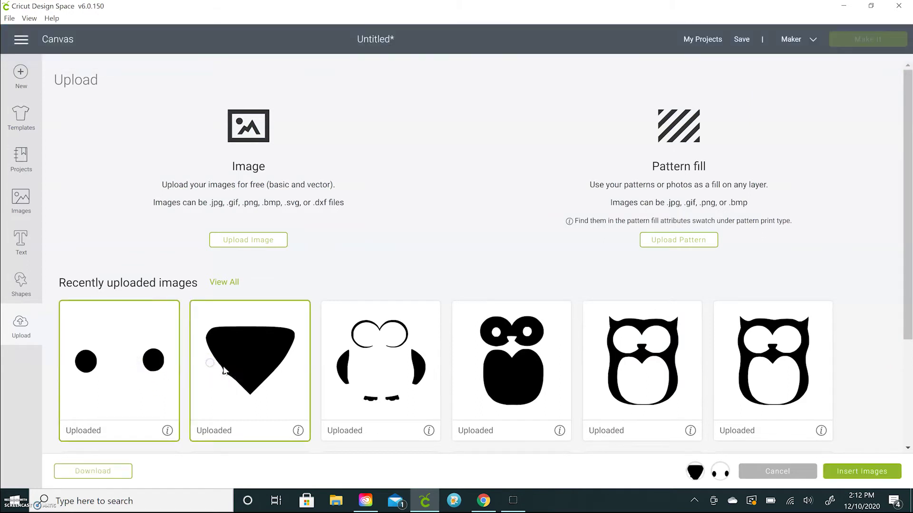
{"action": "left_click", "coordinate": [387, 380]}
{"action": "left_click", "coordinate": [519, 382]}
{"action": "left_click", "coordinate": [613, 388]}
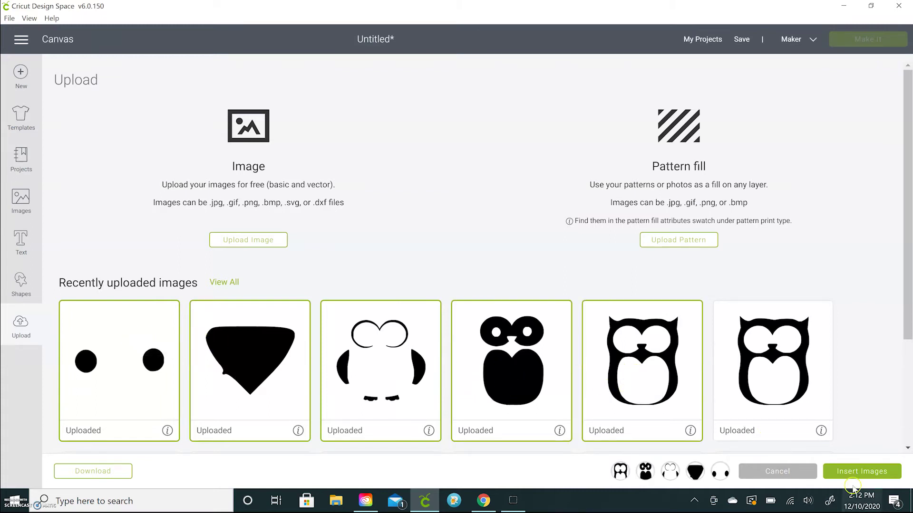
{"action": "left_click", "coordinate": [863, 470]}
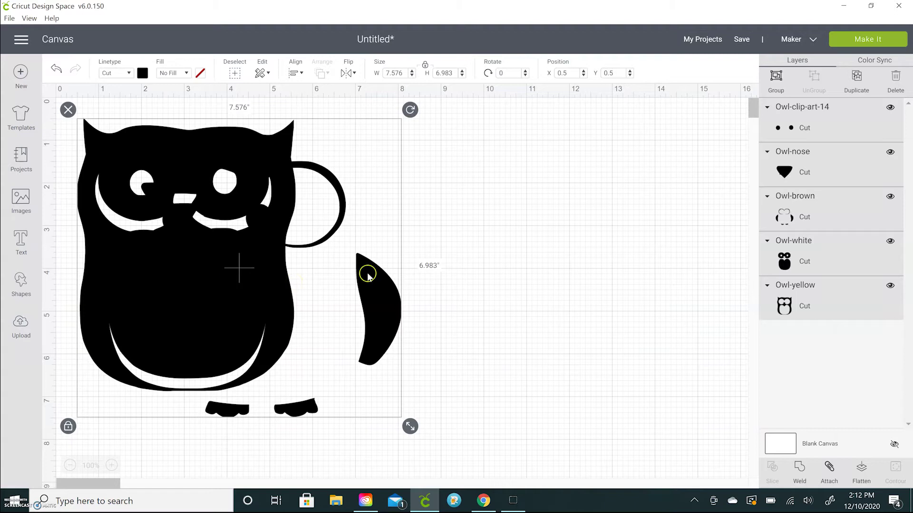
Step: Move the pupils layer clear of the stacked owl to about X 9.2, Y 2.7 and color it blue
{"action": "left_click", "coordinate": [483, 273]}
{"action": "left_click_drag", "start_coordinate": [236, 247], "coordinate": [498, 246]}
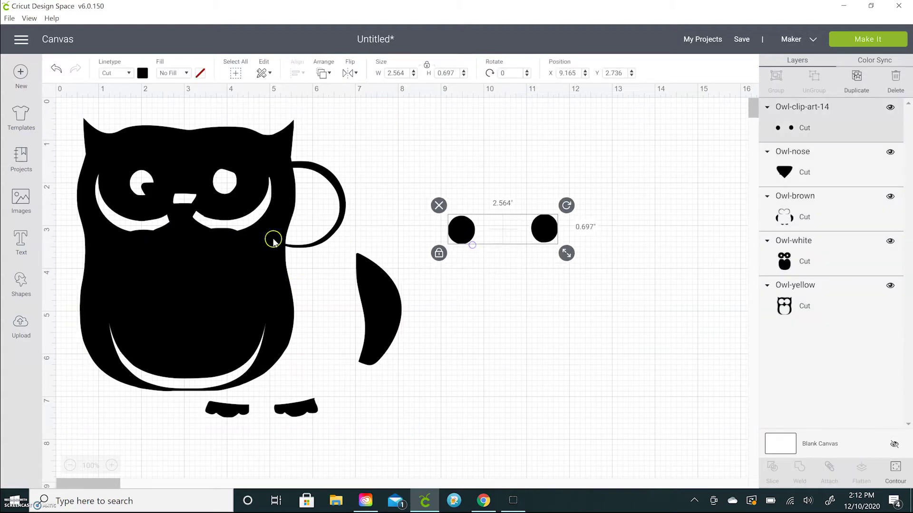
{"action": "left_click", "coordinate": [142, 73]}
{"action": "left_click", "coordinate": [201, 150]}
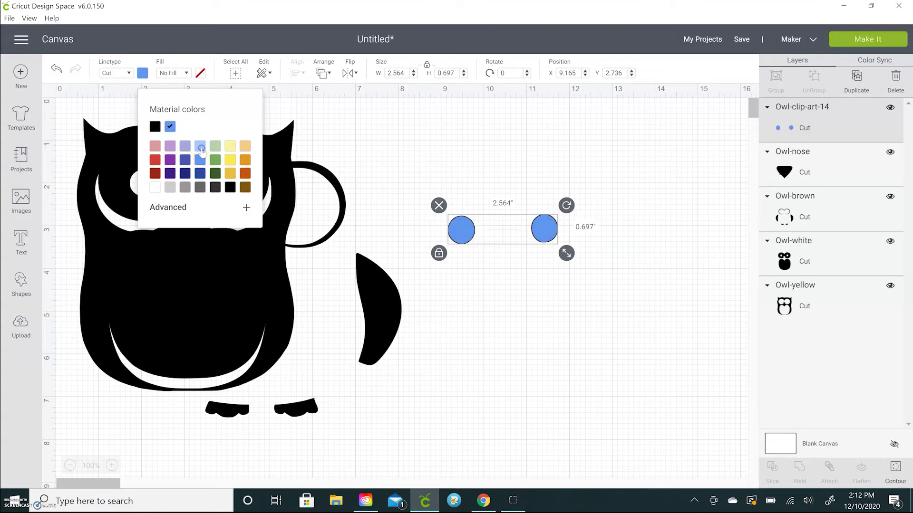
{"action": "left_click", "coordinate": [445, 142]}
Step: Move the Owl-brown layer around the blue pupils to about X 7.3, Y 1.9 and color it brown
{"action": "left_click_drag", "start_coordinate": [275, 295], "coordinate": [485, 286]}
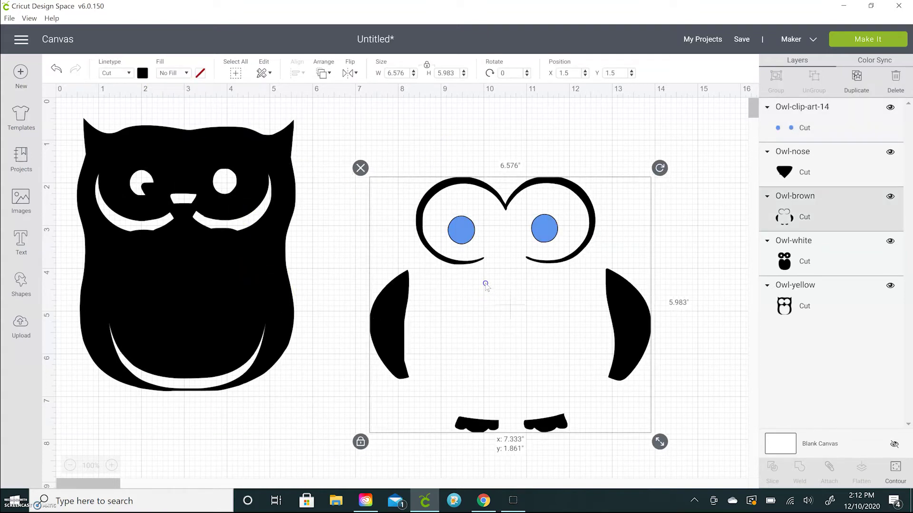
{"action": "left_click", "coordinate": [142, 74]}
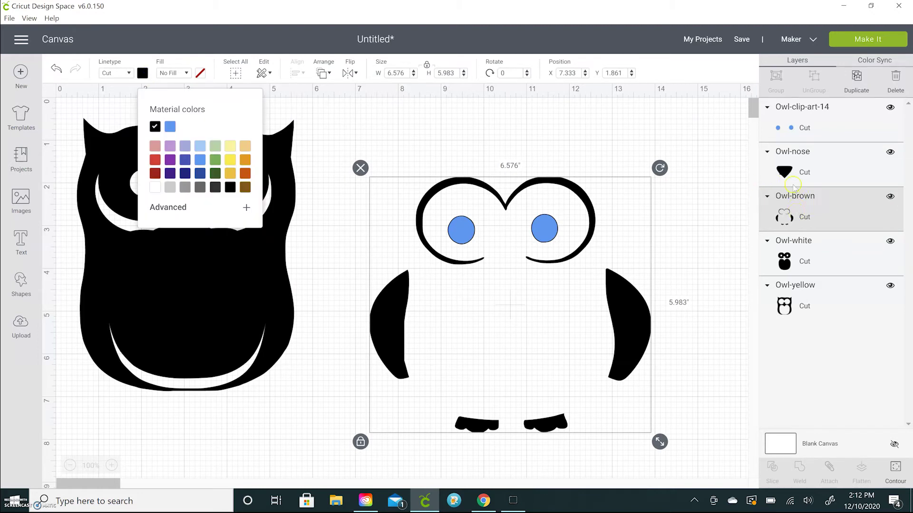
{"action": "left_click", "coordinate": [245, 187]}
{"action": "left_click", "coordinate": [403, 128]}
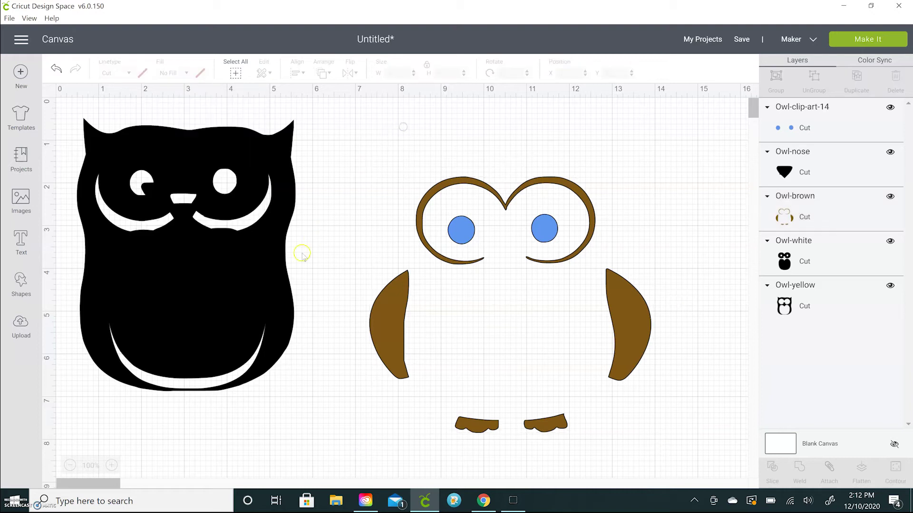
Step: Color the Owl-white layer white, place it inside the brown pieces at about X 8.5, Y 2.0, and center the blue pupils in its eye holes
{"action": "left_click_drag", "start_coordinate": [238, 271], "coordinate": [434, 260]}
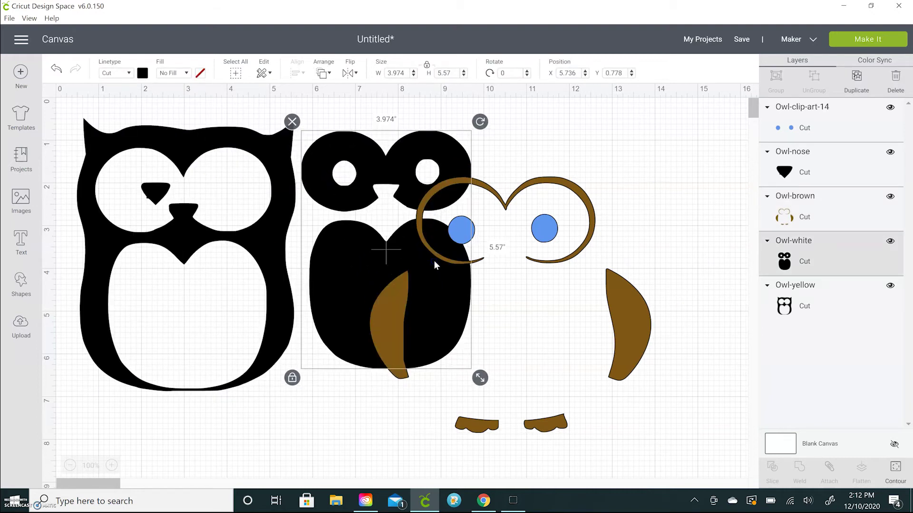
{"action": "left_click", "coordinate": [143, 74]}
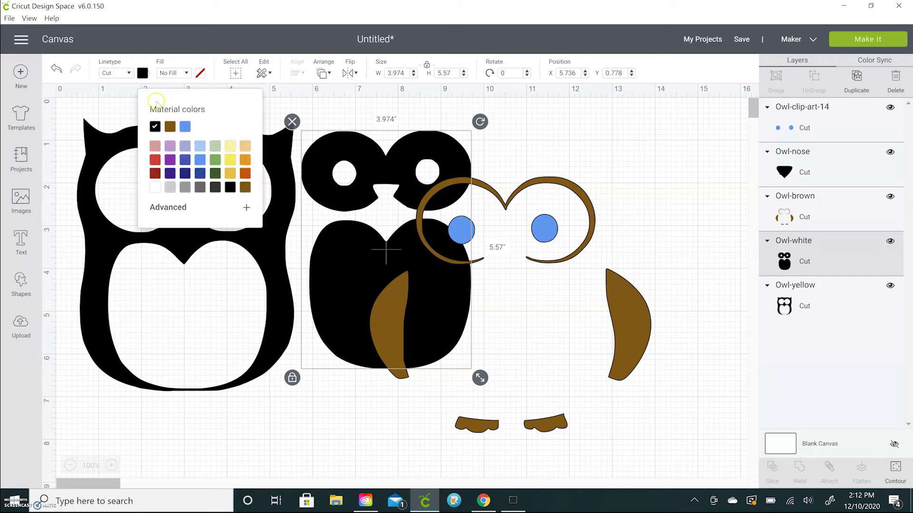
{"action": "left_click", "coordinate": [159, 192]}
{"action": "left_click_drag", "start_coordinate": [351, 266], "coordinate": [473, 318]}
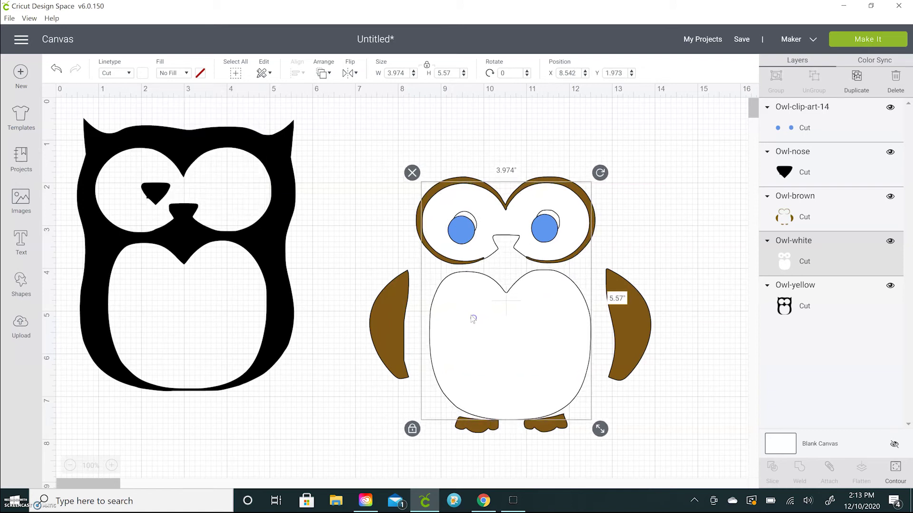
{"action": "left_click_drag", "start_coordinate": [460, 229], "coordinate": [465, 232]}
Step: Color the Owl-yellow body layer yellow and fit it around the white and brown pieces at about X 8.0, Y 1.2
{"action": "left_click_drag", "start_coordinate": [259, 232], "coordinate": [401, 260]}
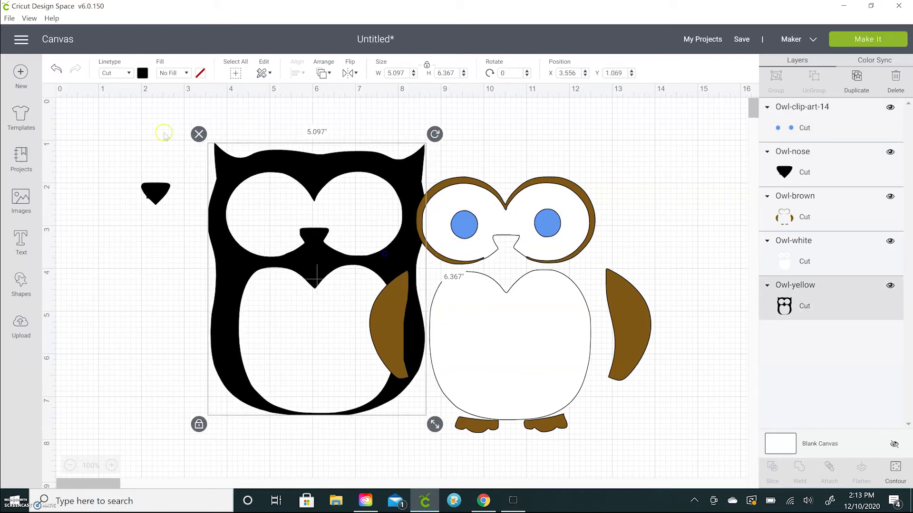
{"action": "left_click", "coordinate": [143, 74]}
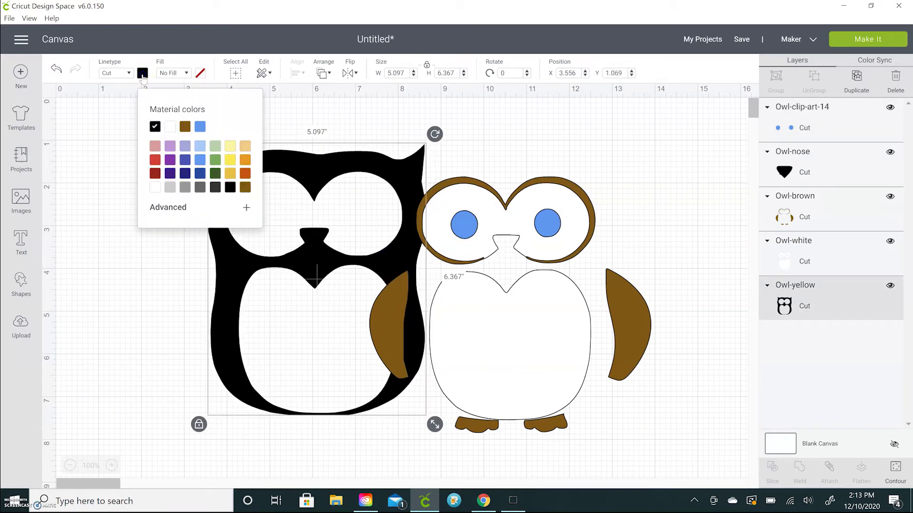
{"action": "left_click", "coordinate": [231, 161]}
{"action": "left_click_drag", "start_coordinate": [322, 166], "coordinate": [512, 174]}
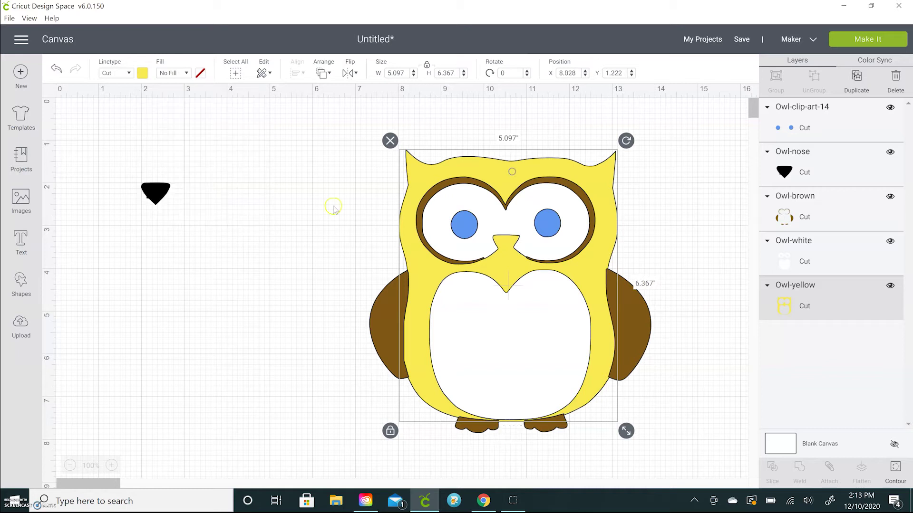
Step: Color the Owl-nose layer orange and move it to an empty area of the canvas beside the owl
{"action": "left_click", "coordinate": [155, 193]}
{"action": "left_click", "coordinate": [143, 74]}
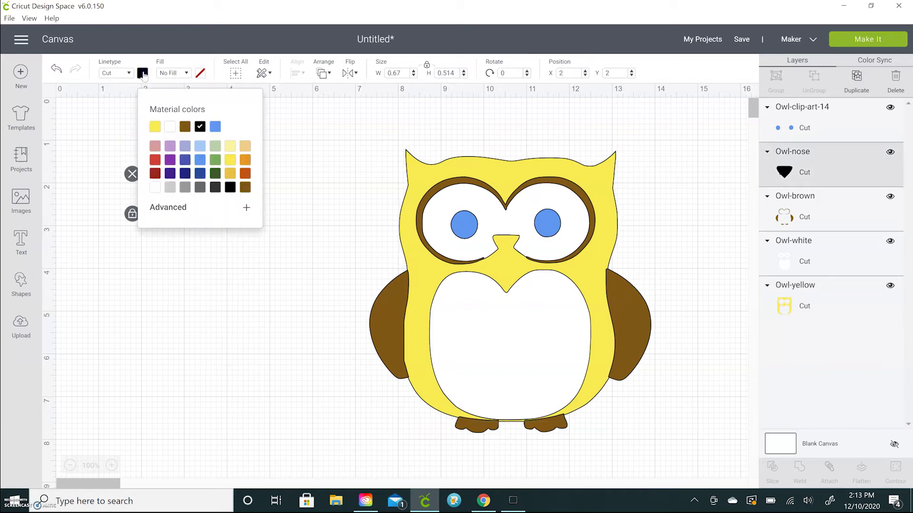
{"action": "left_click", "coordinate": [245, 161]}
{"action": "left_click", "coordinate": [291, 159]}
{"action": "left_click", "coordinate": [153, 192]}
{"action": "left_click_drag", "start_coordinate": [153, 193], "coordinate": [255, 207]}
{"action": "left_click", "coordinate": [254, 289]}
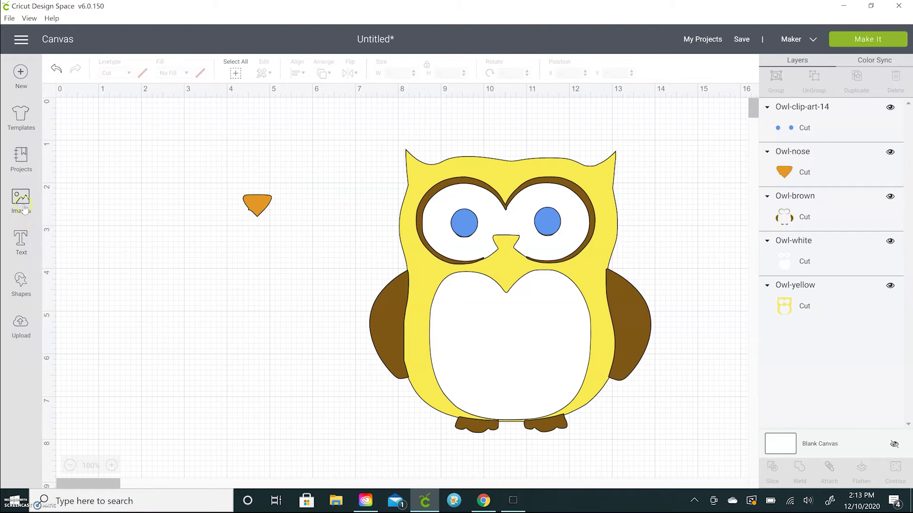
Step: Add a square and rotate it to about 318°, lining its edge up with the slanted lower edge of the orange beak
{"action": "left_click", "coordinate": [24, 280]}
{"action": "left_click", "coordinate": [69, 202]}
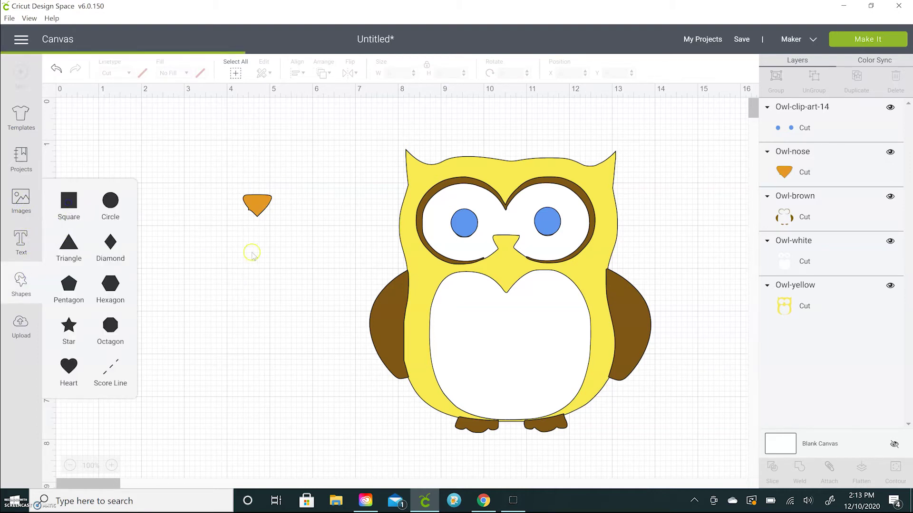
{"action": "left_click_drag", "start_coordinate": [326, 217], "coordinate": [189, 233]}
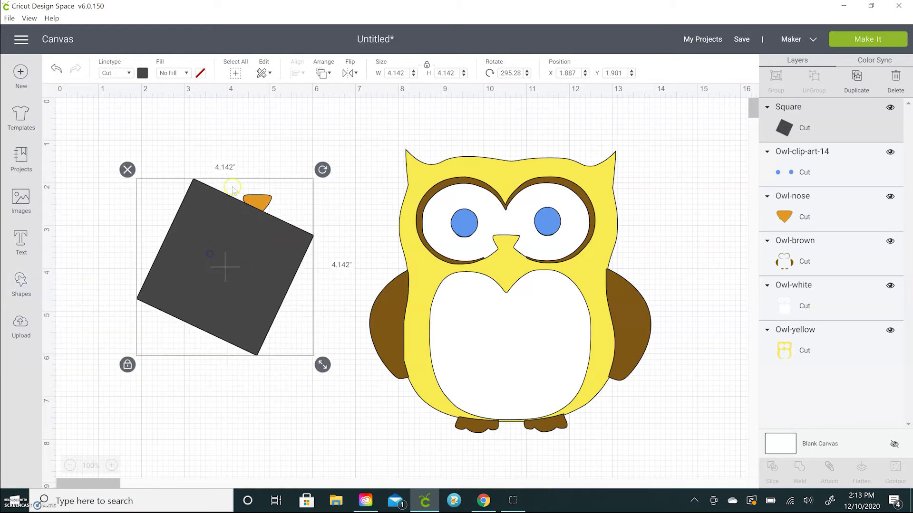
{"action": "left_click_drag", "start_coordinate": [320, 169], "coordinate": [332, 209]}
{"action": "left_click_drag", "start_coordinate": [230, 253], "coordinate": [200, 258]}
{"action": "left_click_drag", "start_coordinate": [315, 165], "coordinate": [315, 201]}
{"action": "left_click_drag", "start_coordinate": [280, 212], "coordinate": [279, 212]}
{"action": "left_click_drag", "start_coordinate": [315, 165], "coordinate": [317, 168]}
{"action": "left_click_drag", "start_coordinate": [228, 241], "coordinate": [229, 242]}
{"action": "left_click_drag", "start_coordinate": [324, 166], "coordinate": [324, 166]}
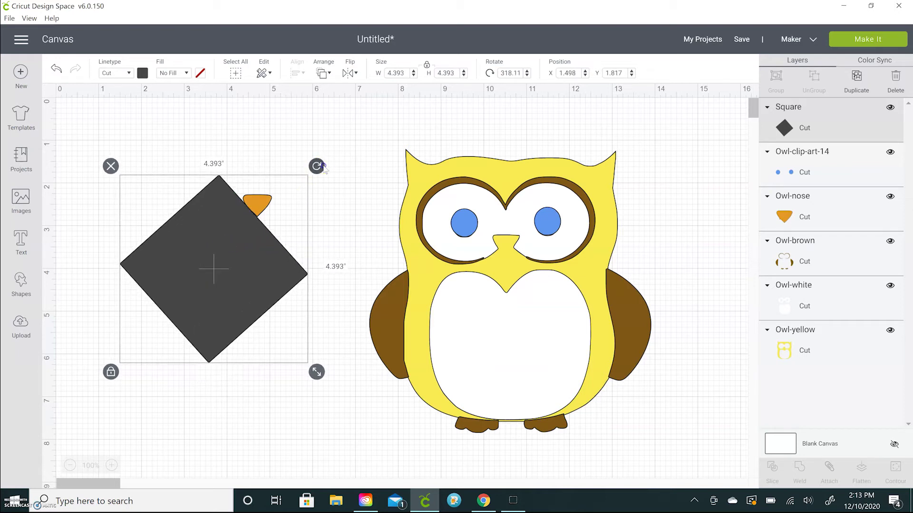
{"action": "left_click", "coordinate": [355, 143]}
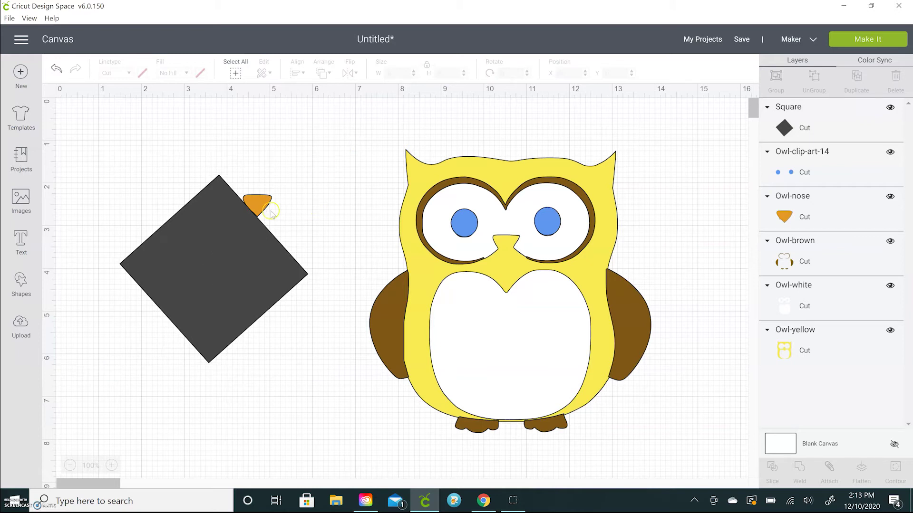
Step: Slice the orange beak with the rotated square, separate the pieces, and place the trimmed beak between the owl's eyes at about X 10.2, Y 3.2
{"action": "left_click_drag", "start_coordinate": [194, 160], "coordinate": [309, 299]}
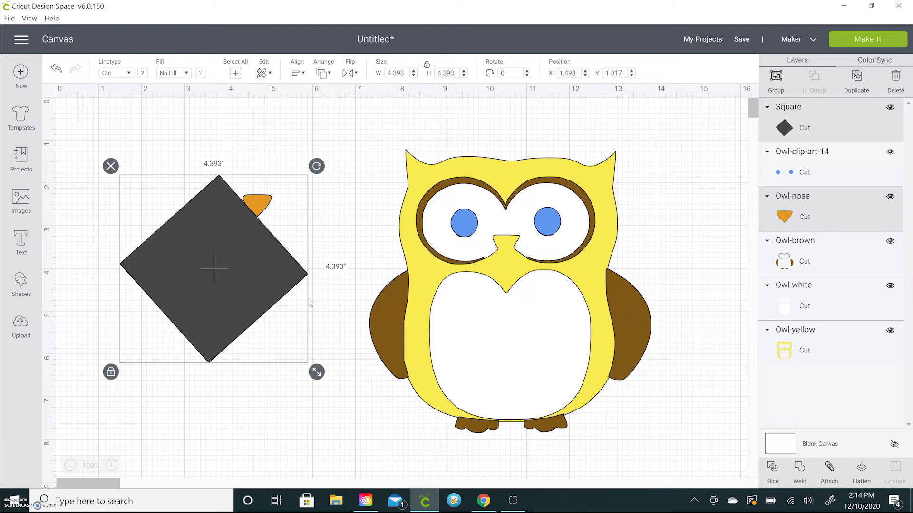
{"action": "left_click", "coordinate": [772, 467]}
{"action": "left_click_drag", "start_coordinate": [269, 204], "coordinate": [232, 242]}
{"action": "left_click", "coordinate": [260, 200]}
{"action": "left_click_drag", "start_coordinate": [261, 199], "coordinate": [302, 190]}
{"action": "left_click", "coordinate": [255, 215]}
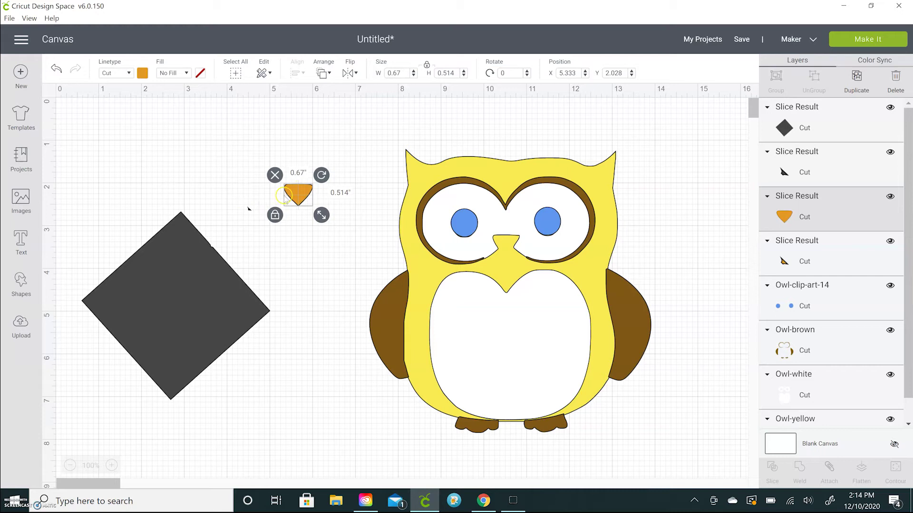
{"action": "left_click_drag", "start_coordinate": [298, 195], "coordinate": [506, 245]}
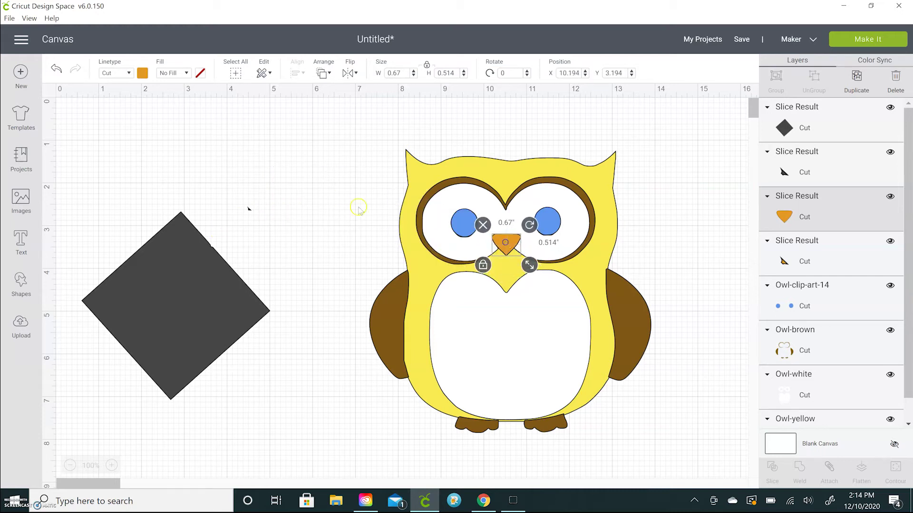
Step: Delete the sliced square and the small leftover slivers beside the owl
{"action": "left_click", "coordinate": [343, 199]}
{"action": "left_click", "coordinate": [191, 260]}
{"action": "key", "text": "Delete"}
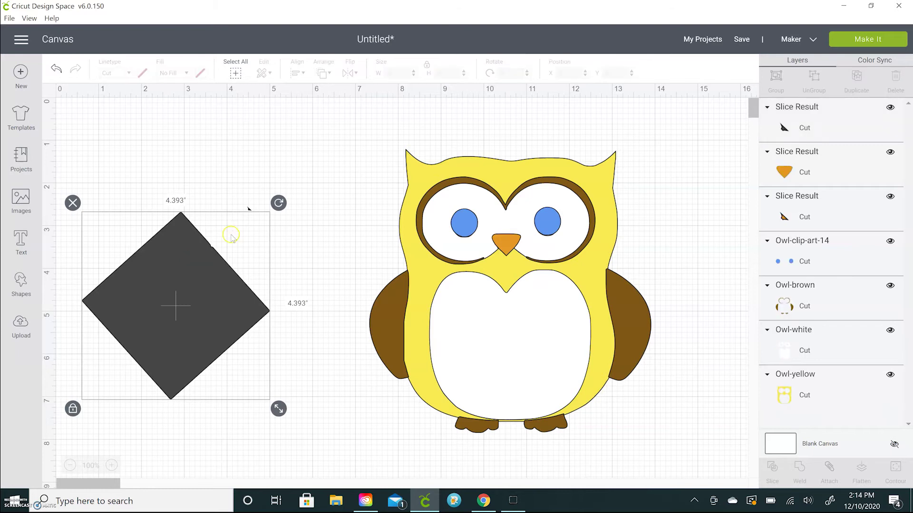
{"action": "left_click_drag", "start_coordinate": [253, 227], "coordinate": [255, 221]}
{"action": "key", "text": "Delete"}
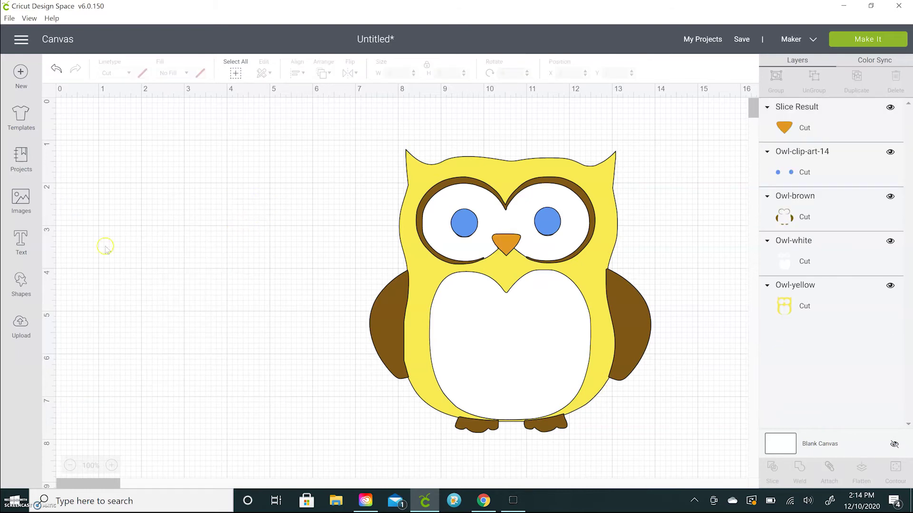
Step: Add a circle about 0.39 in wide centered on one blue eye, and place a duplicate of it on the other blue eye
{"action": "left_click", "coordinate": [24, 279]}
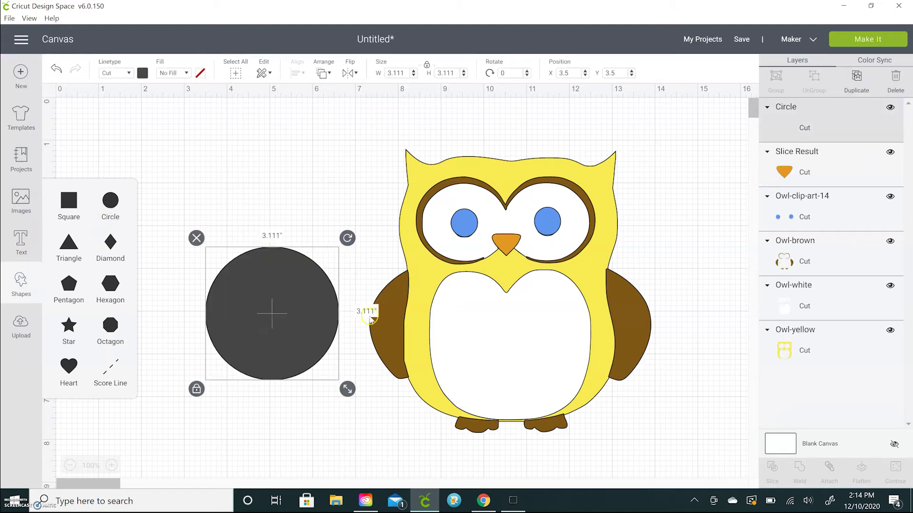
{"action": "left_click_drag", "start_coordinate": [346, 387], "coordinate": [464, 222]}
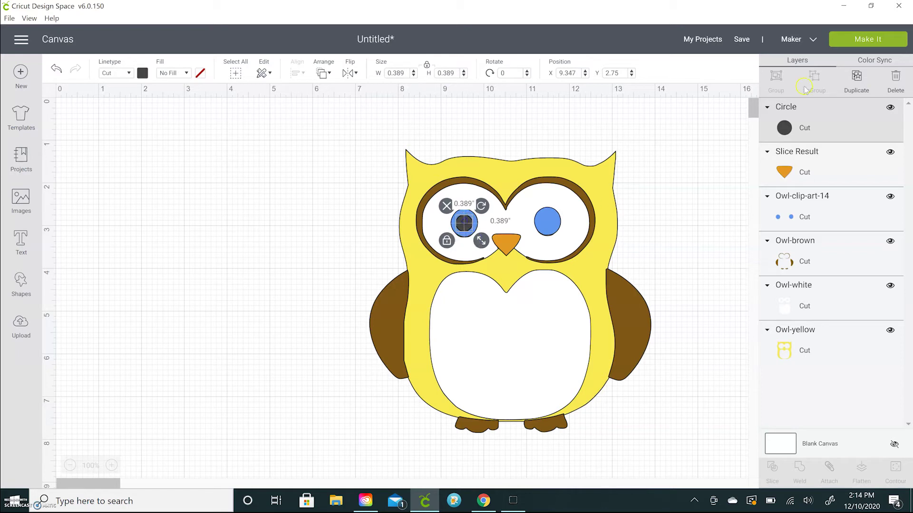
{"action": "left_click", "coordinate": [856, 76]}
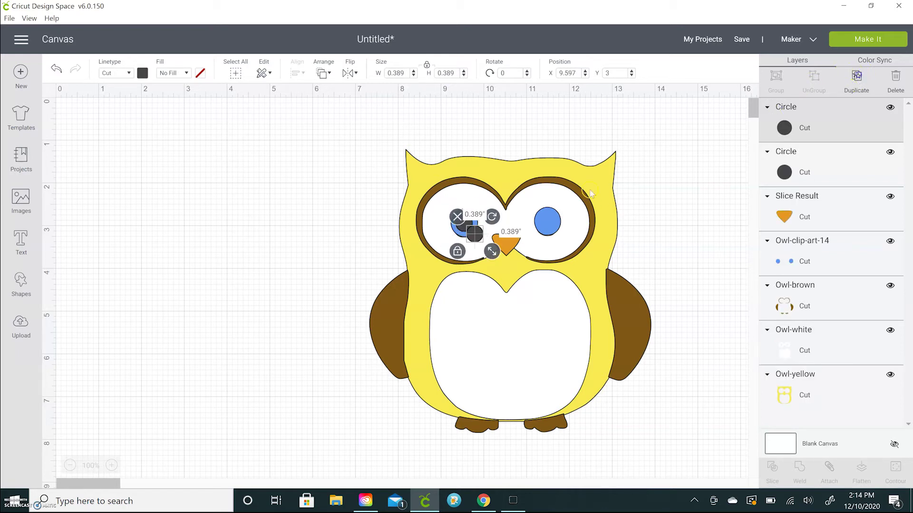
{"action": "left_click_drag", "start_coordinate": [474, 233], "coordinate": [548, 224]}
{"action": "left_click", "coordinate": [650, 216]}
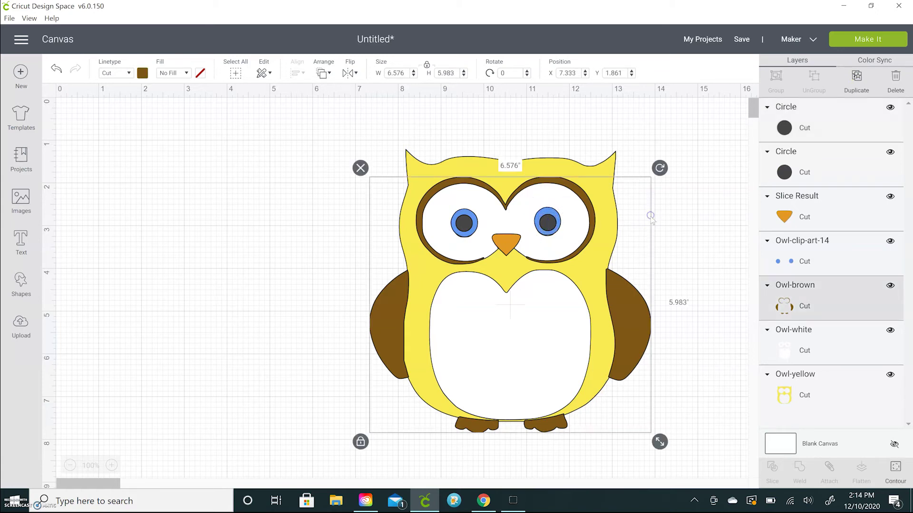
Step: Slightly enlarge the duplicated dark circle at about X 11.3, Y 2.7 and recenter it on the blue eye
{"action": "left_click", "coordinate": [549, 227]}
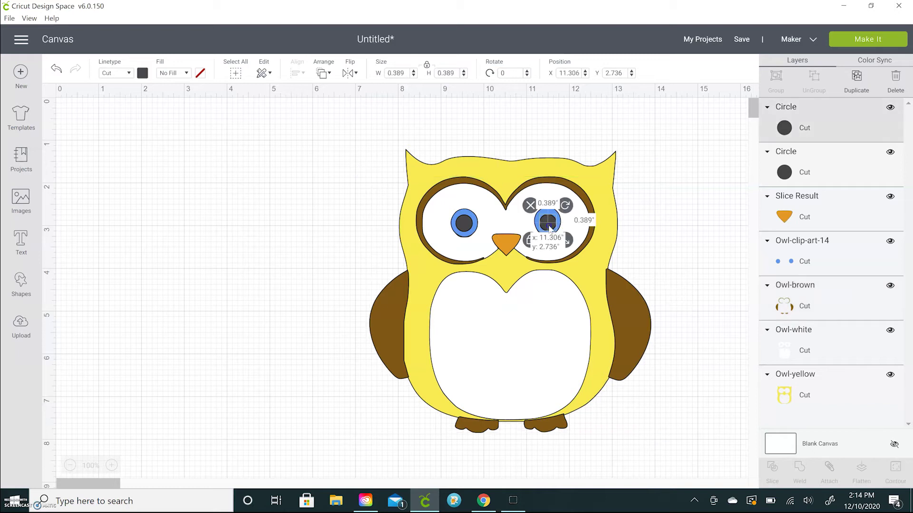
{"action": "left_click_drag", "start_coordinate": [565, 241], "coordinate": [548, 226]}
{"action": "left_click", "coordinate": [669, 224]}
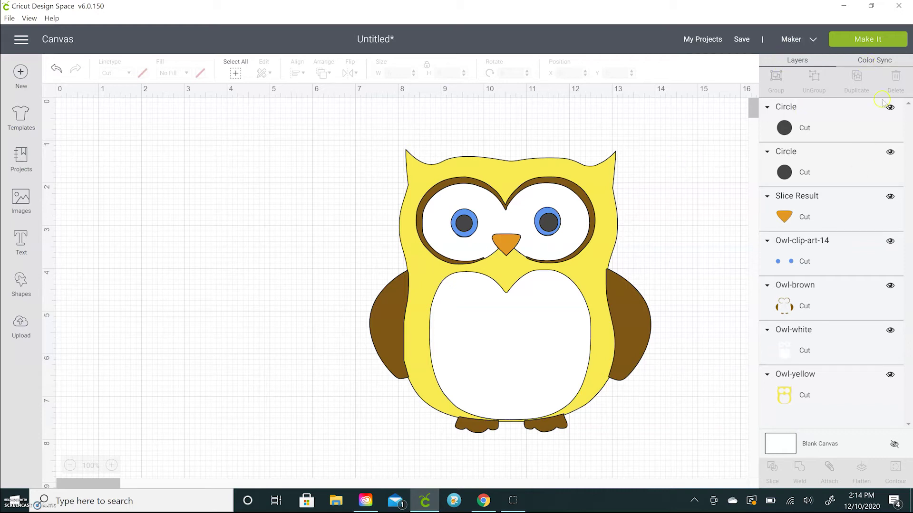
Step: Send the owl to the cut preparation view and examine how its pieces are laid out on each color's mat
{"action": "left_click", "coordinate": [868, 40]}
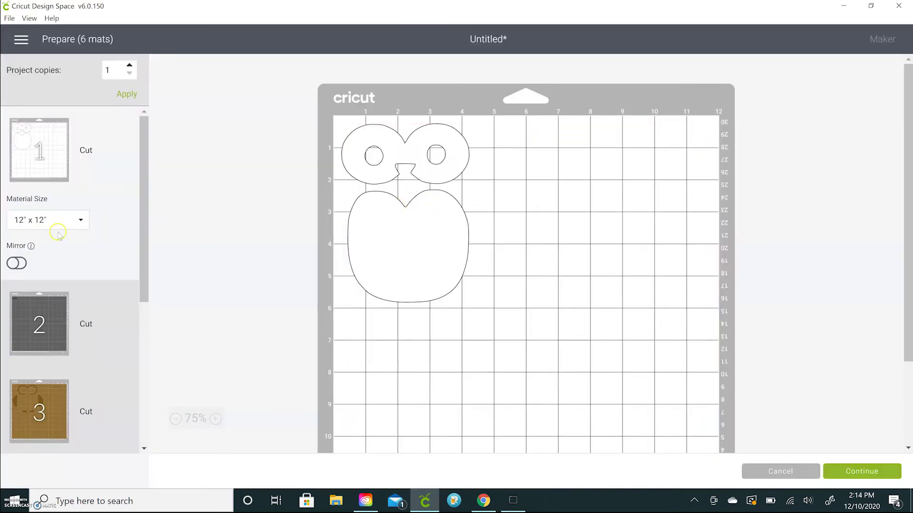
{"action": "left_click", "coordinate": [81, 318]}
{"action": "scroll", "coordinate": [85, 327], "scroll_direction": "down", "scroll_amount": 3}
{"action": "left_click", "coordinate": [93, 307]}
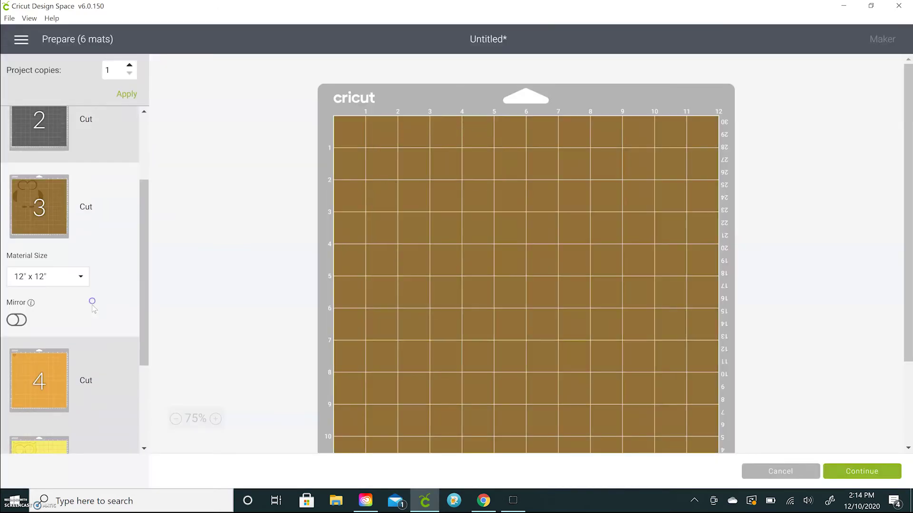
{"action": "scroll", "coordinate": [95, 304], "scroll_direction": "down", "scroll_amount": 3}
{"action": "left_click", "coordinate": [111, 300]}
{"action": "scroll", "coordinate": [112, 320], "scroll_direction": "down", "scroll_amount": 1}
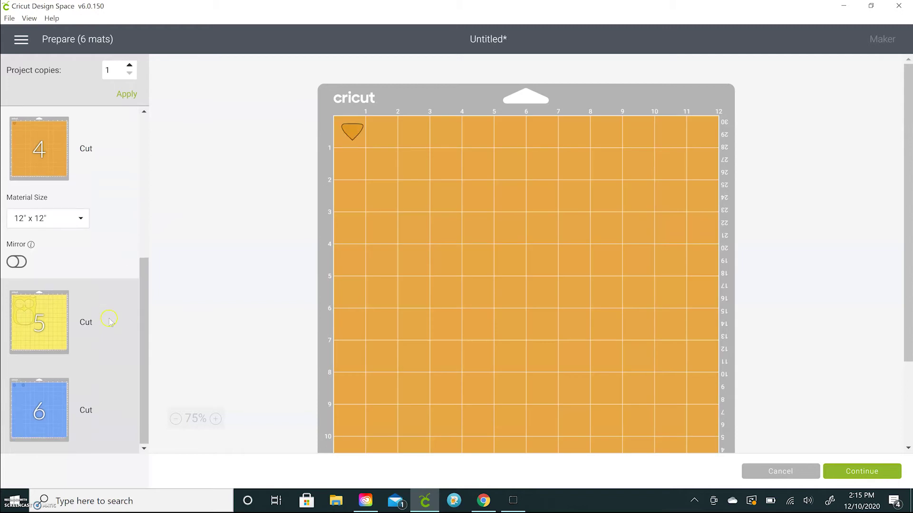
{"action": "left_click", "coordinate": [110, 321]}
{"action": "left_click", "coordinate": [110, 383]}
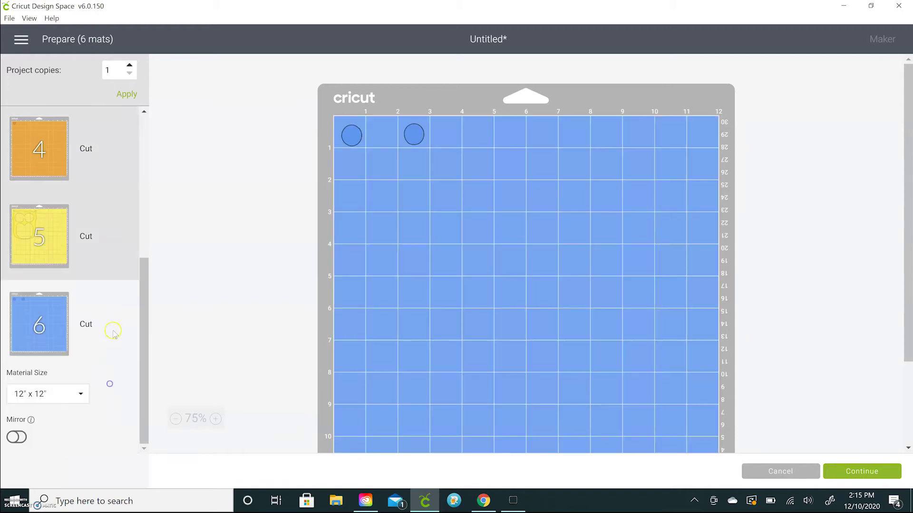
{"action": "scroll", "coordinate": [108, 252], "scroll_direction": "up", "scroll_amount": 5}
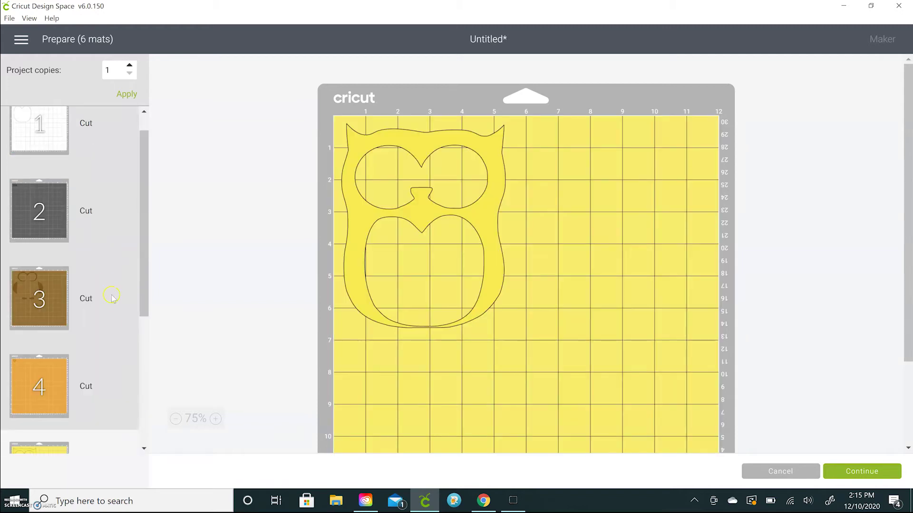
{"action": "left_click", "coordinate": [115, 320]}
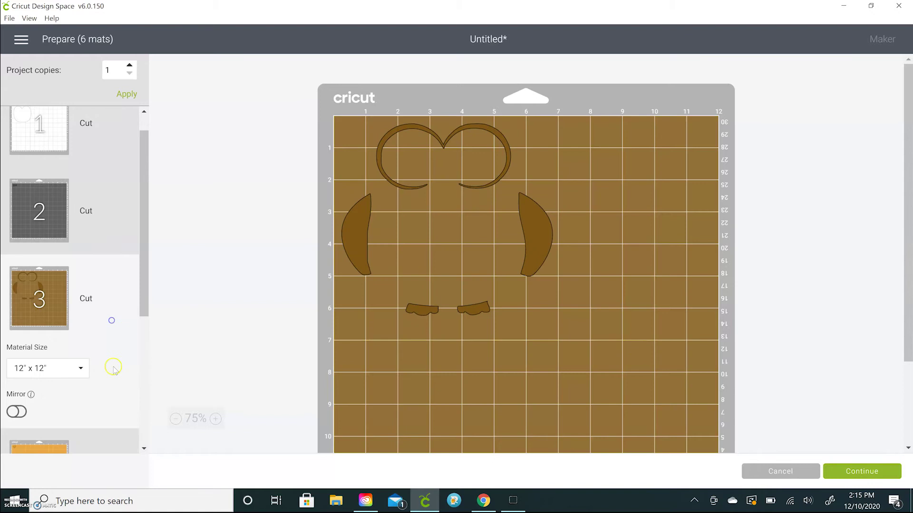
{"action": "left_click", "coordinate": [114, 231]}
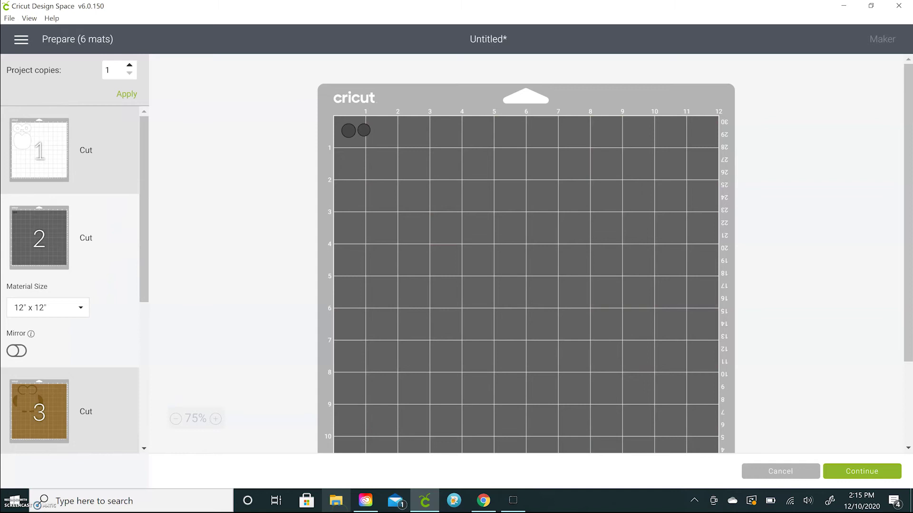
{"action": "mouse_move", "coordinate": [360, 509]}
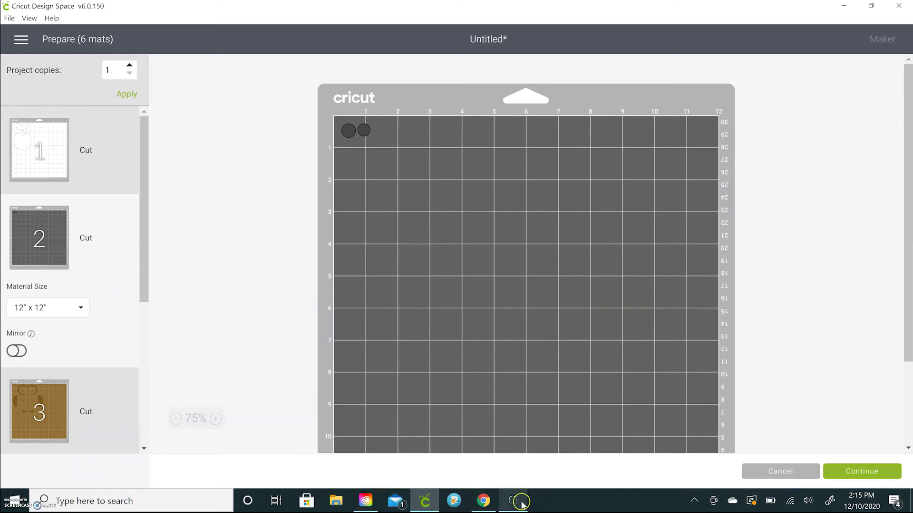
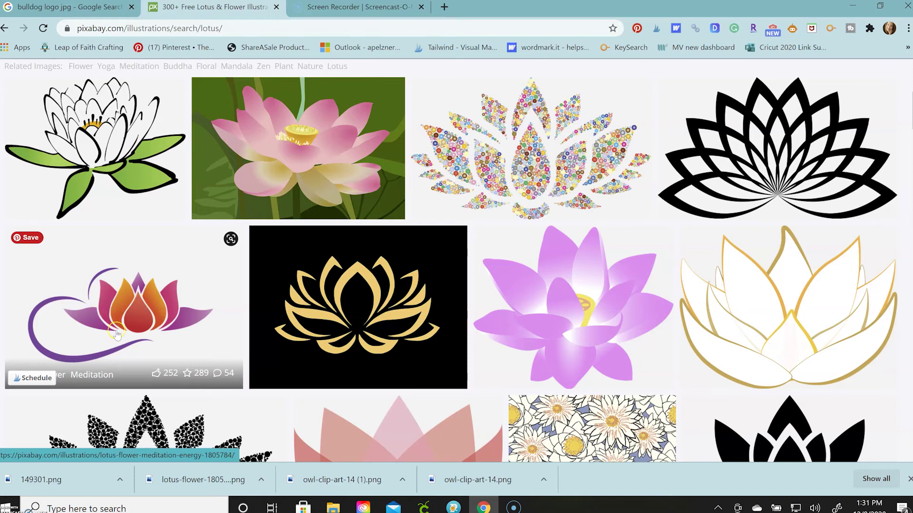
Step: Switch to Pixabay in the browser, open the purple and orange lotus flower meditation illustration, and download it as the 1280×880 PNG
{"action": "left_click", "coordinate": [159, 337]}
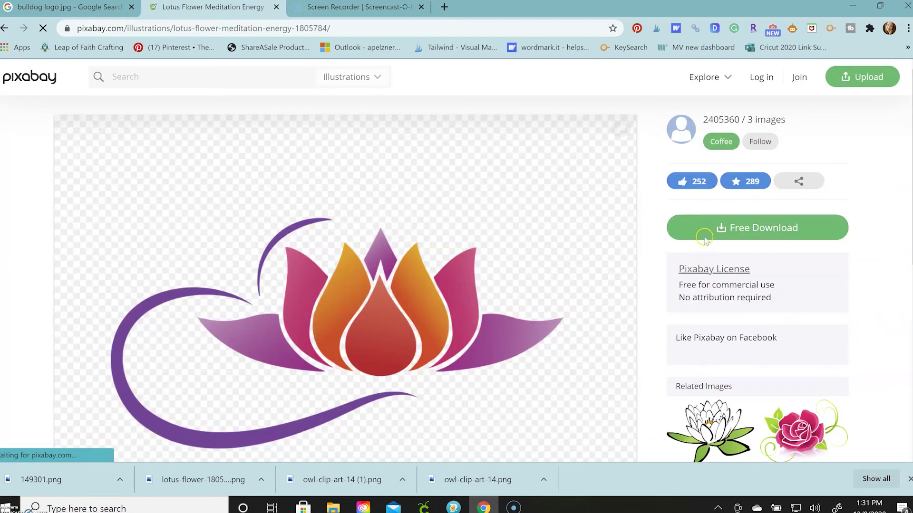
{"action": "left_click", "coordinate": [709, 230]}
{"action": "left_click", "coordinate": [677, 279]}
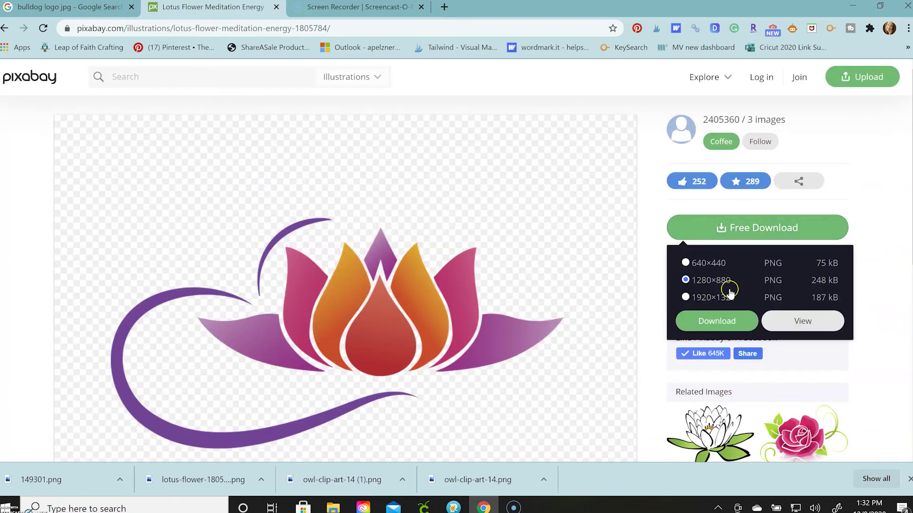
{"action": "left_click", "coordinate": [713, 322]}
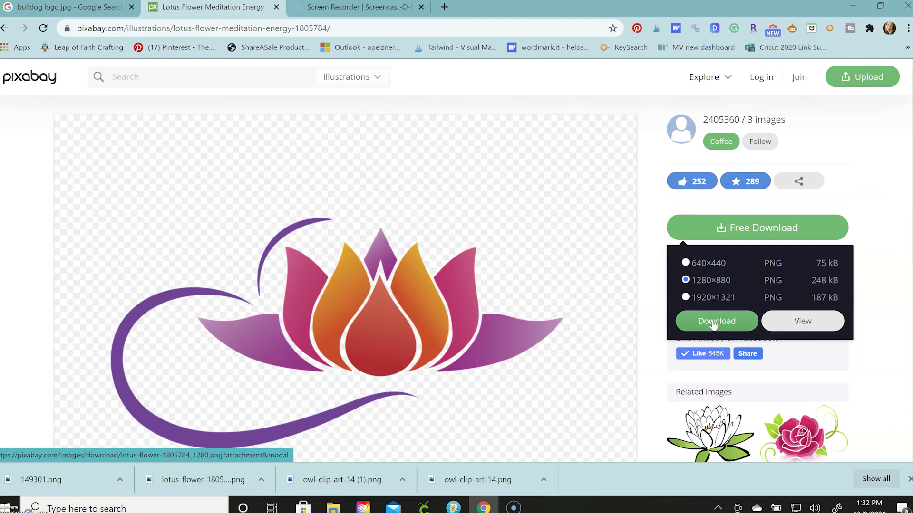
Step: Switch to Cricut Design Space and upload the lotus-flower-1805784_1280 image from the Downloads folder
{"action": "left_click", "coordinate": [422, 508]}
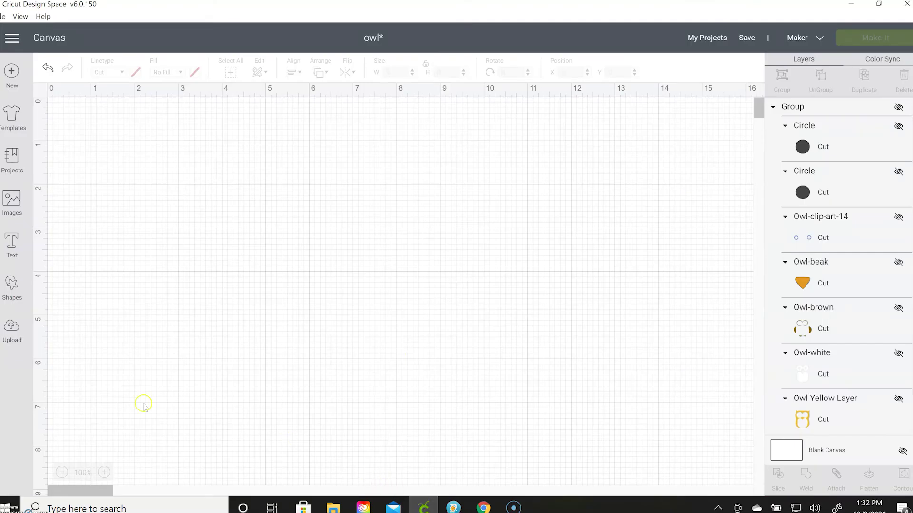
{"action": "left_click", "coordinate": [12, 333]}
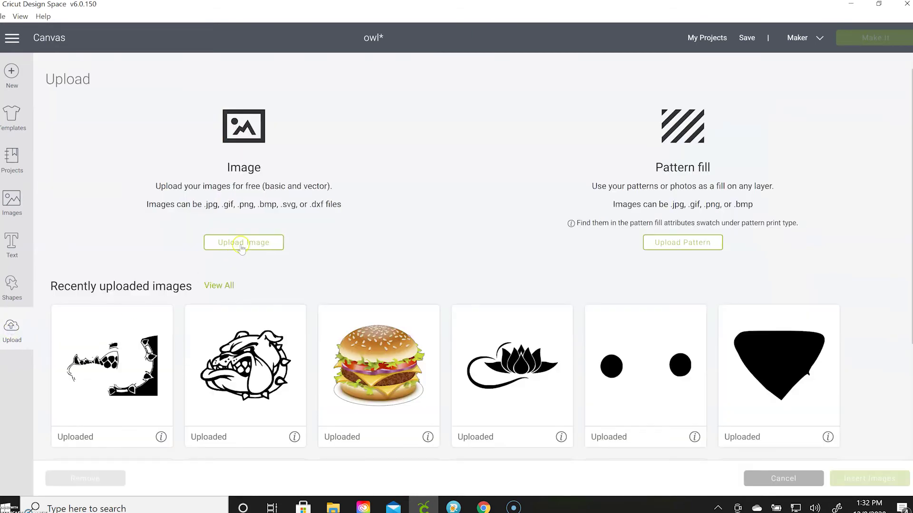
{"action": "left_click", "coordinate": [241, 241]}
{"action": "left_click", "coordinate": [486, 260]}
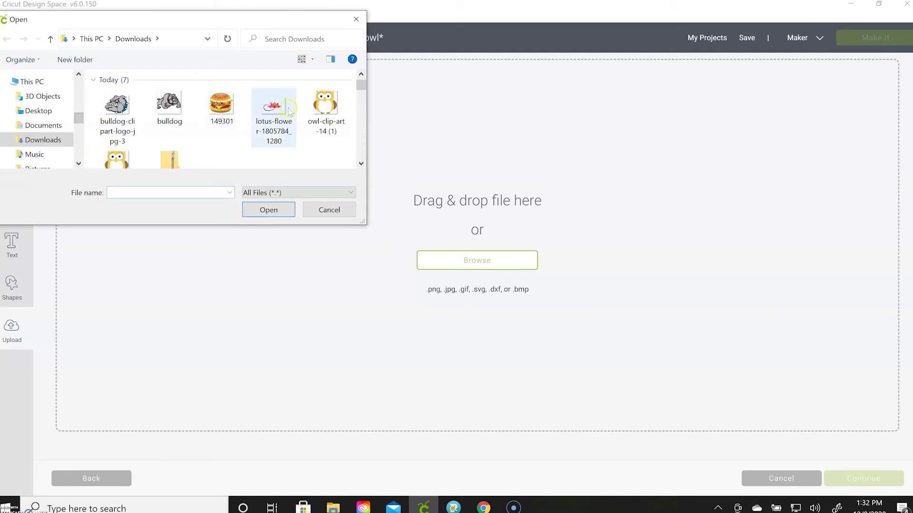
{"action": "left_click", "coordinate": [279, 113]}
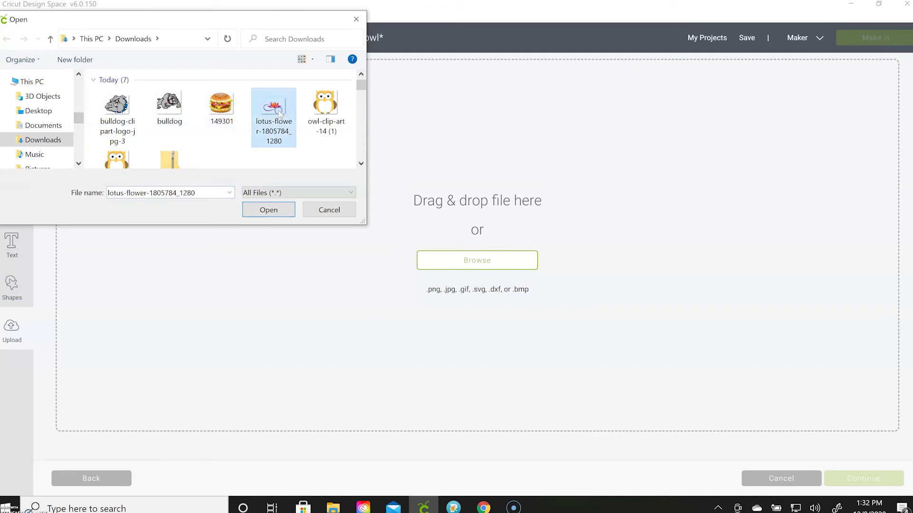
{"action": "left_click", "coordinate": [280, 212]}
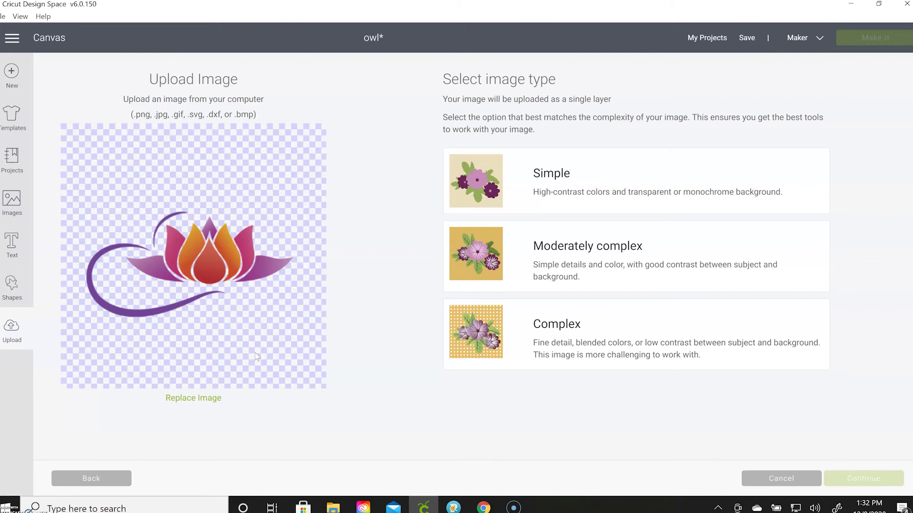
Step: Set the lotus image type to Complex, keep its background as is, save it as a Cut image, and insert it on the canvas
{"action": "left_click", "coordinate": [558, 331]}
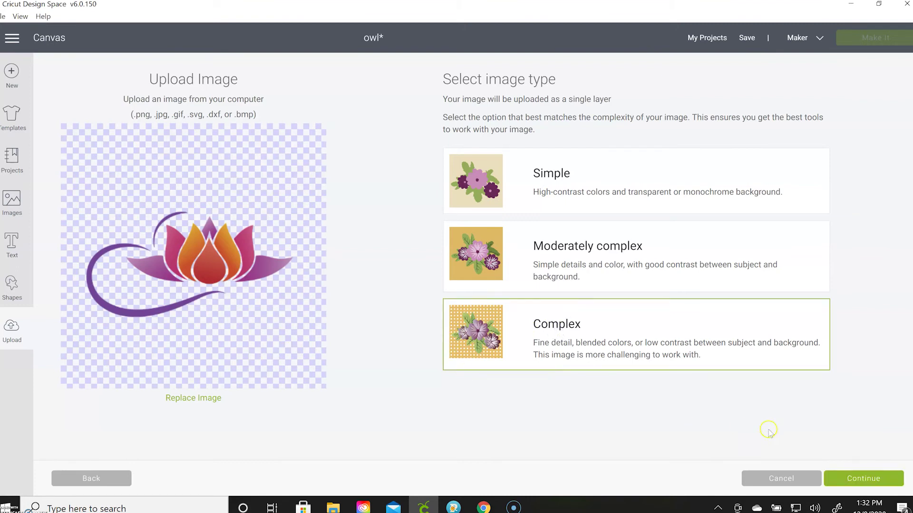
{"action": "left_click", "coordinate": [861, 481]}
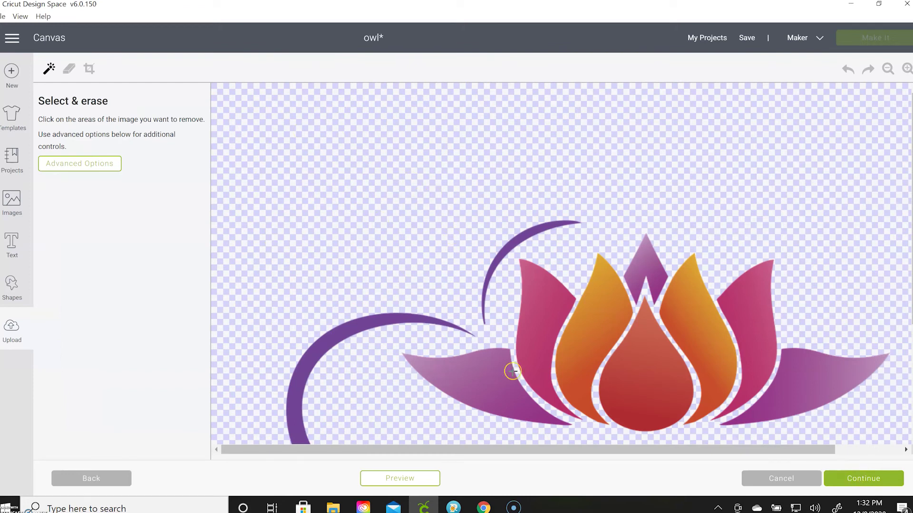
{"action": "left_click", "coordinate": [850, 481]}
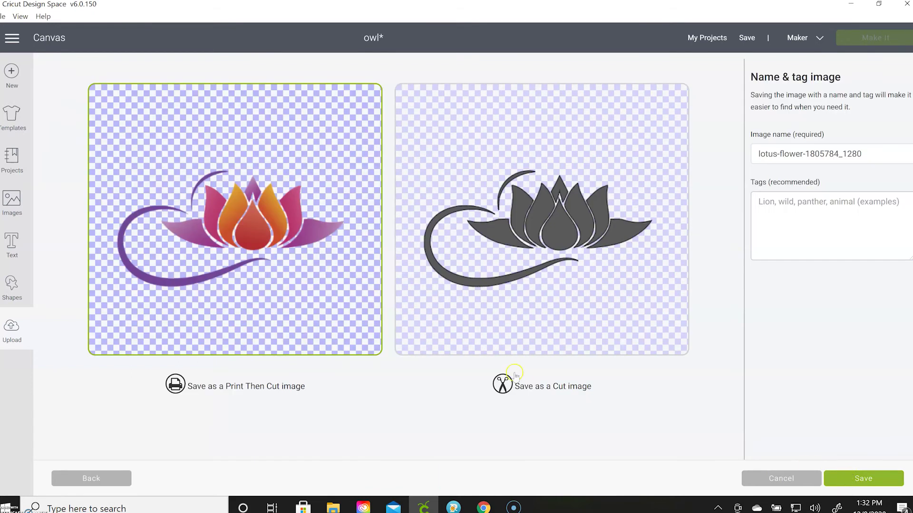
{"action": "left_click", "coordinate": [531, 308]}
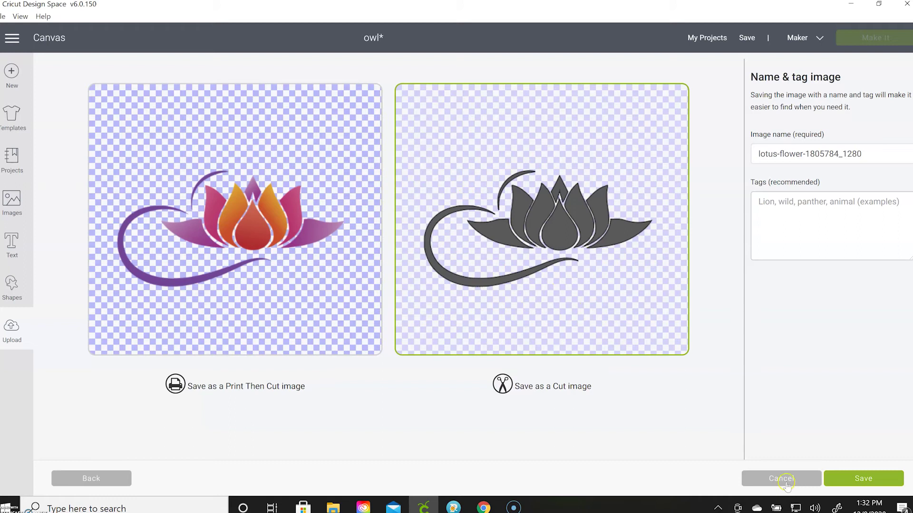
{"action": "left_click", "coordinate": [854, 476]}
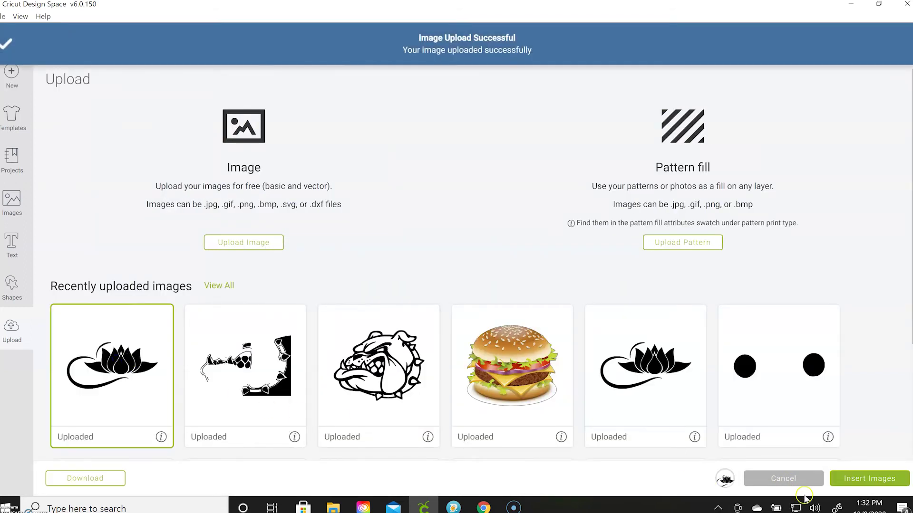
{"action": "left_click", "coordinate": [844, 480]}
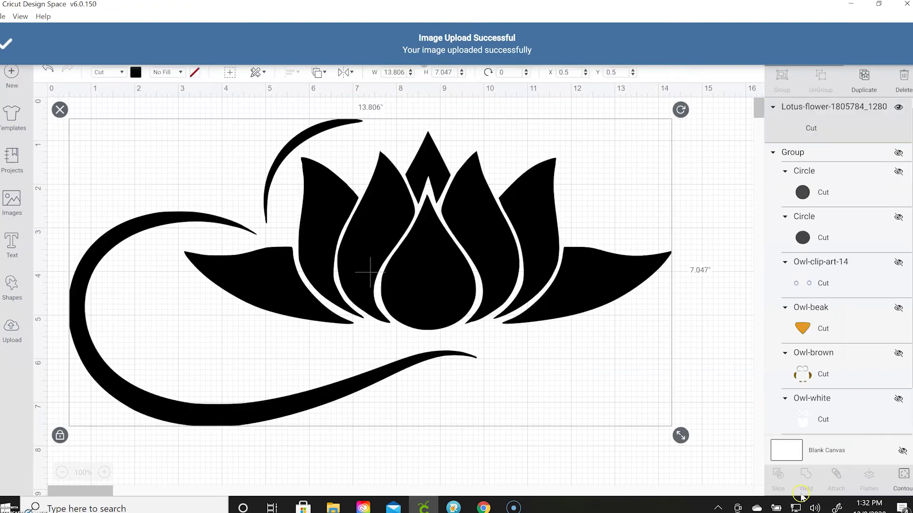
Step: Shrink the lotus to about 5.34 in wide and place it near X 0.44, Y 0.85
{"action": "left_click_drag", "start_coordinate": [681, 436], "coordinate": [285, 251]}
{"action": "left_click", "coordinate": [208, 170]}
{"action": "left_click_drag", "start_coordinate": [208, 170], "coordinate": [206, 185]}
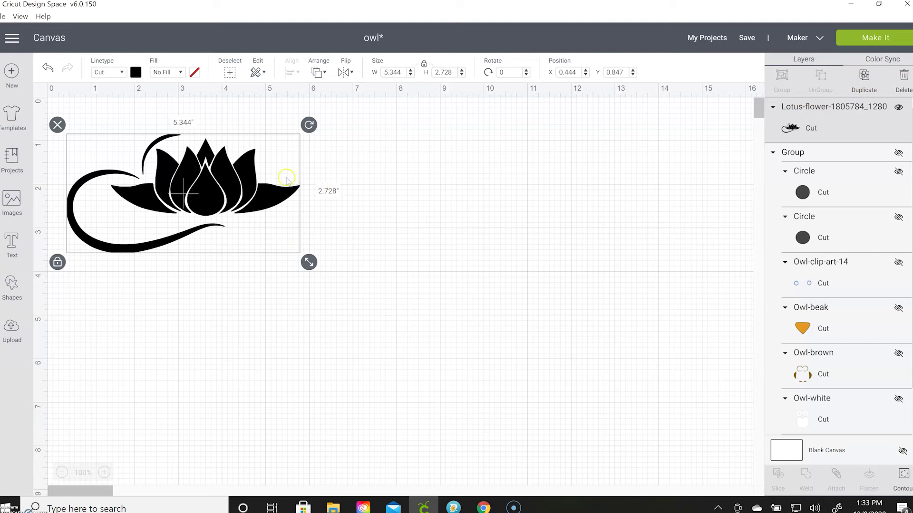
Step: Make four duplicates of the lotus and move them away from the original, one beside it and three overlapping below
{"action": "left_click", "coordinate": [864, 76]}
{"action": "left_click", "coordinate": [863, 77]}
{"action": "left_click", "coordinate": [863, 76]}
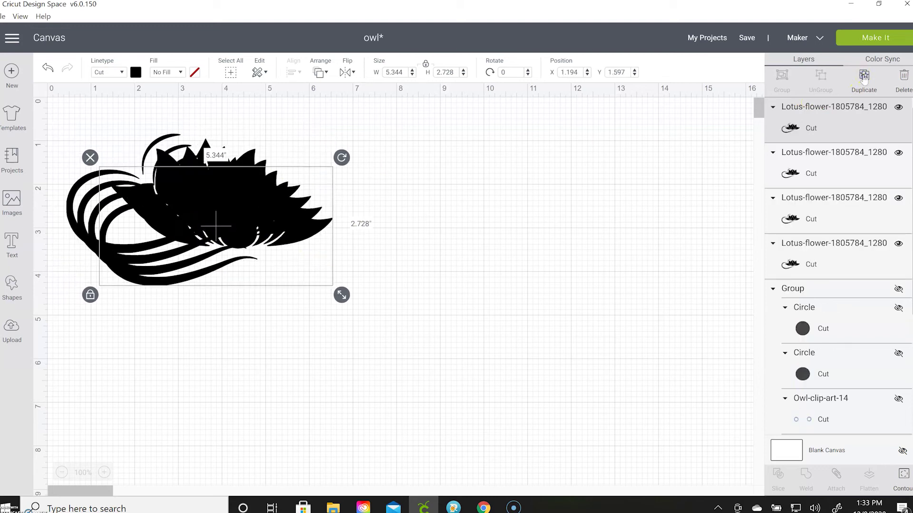
{"action": "left_click", "coordinate": [864, 76]}
{"action": "left_click_drag", "start_coordinate": [294, 231], "coordinate": [574, 171]}
{"action": "left_click_drag", "start_coordinate": [249, 211], "coordinate": [596, 320]}
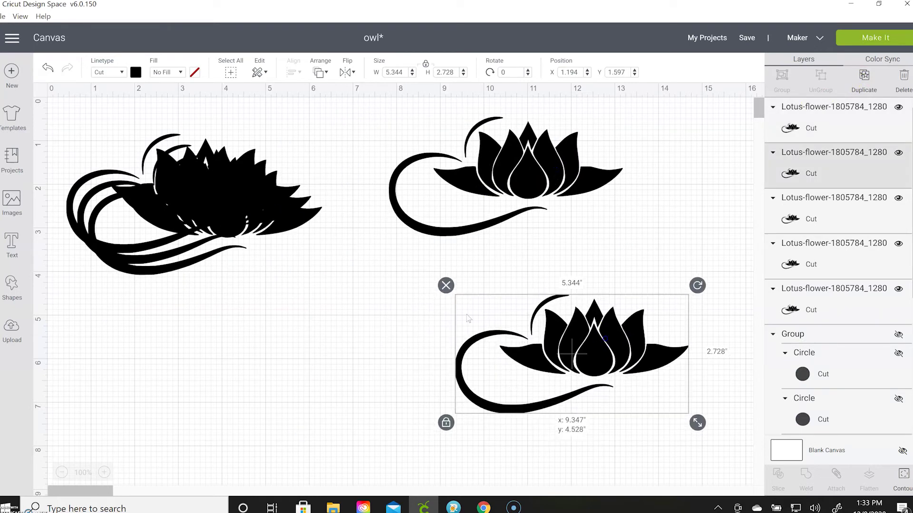
{"action": "left_click_drag", "start_coordinate": [233, 207], "coordinate": [575, 366]}
{"action": "left_click_drag", "start_coordinate": [214, 202], "coordinate": [480, 354]}
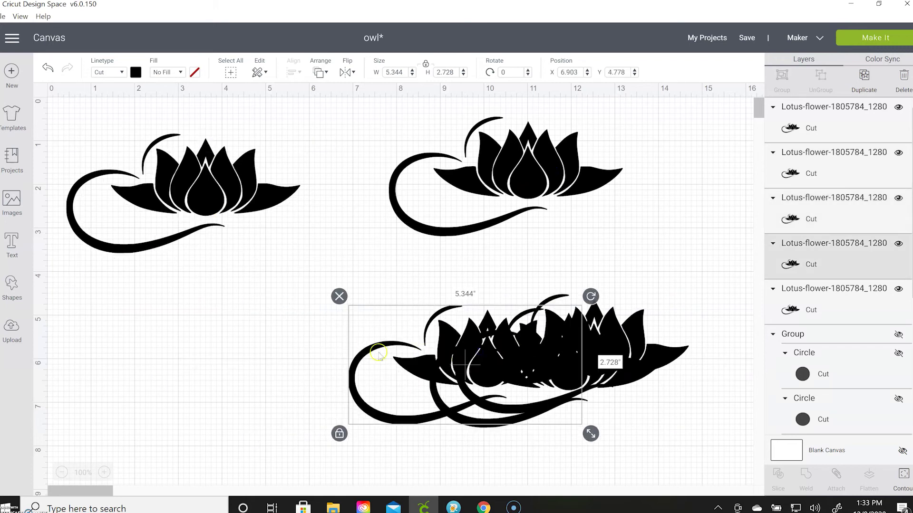
Step: Use Contour on the original lotus to hide the central, inner and lowest side petals, keeping both swirls and the two outer upright petals
{"action": "left_click", "coordinate": [207, 200]}
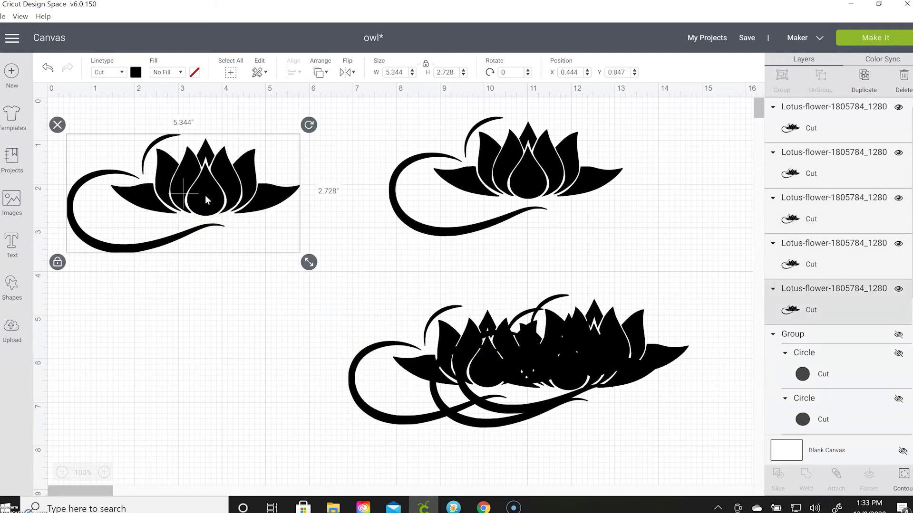
{"action": "left_click", "coordinate": [905, 475]}
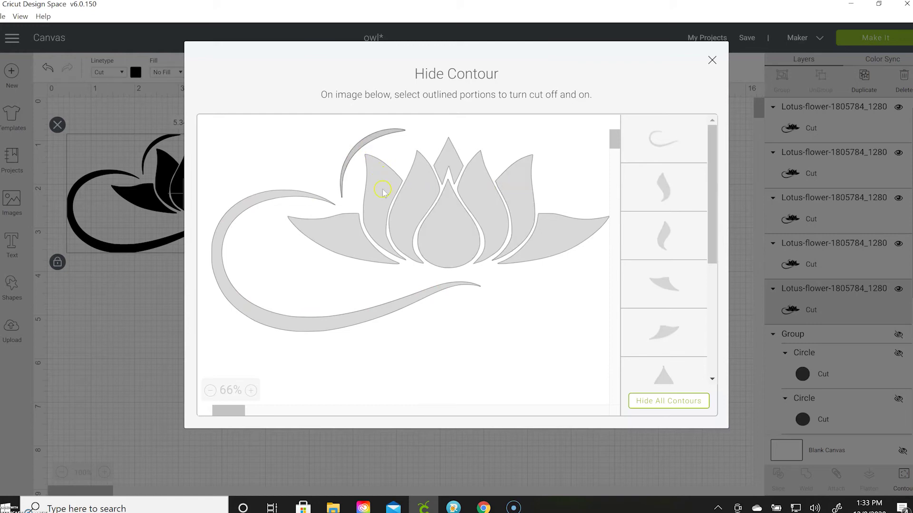
{"action": "left_click", "coordinate": [342, 249]}
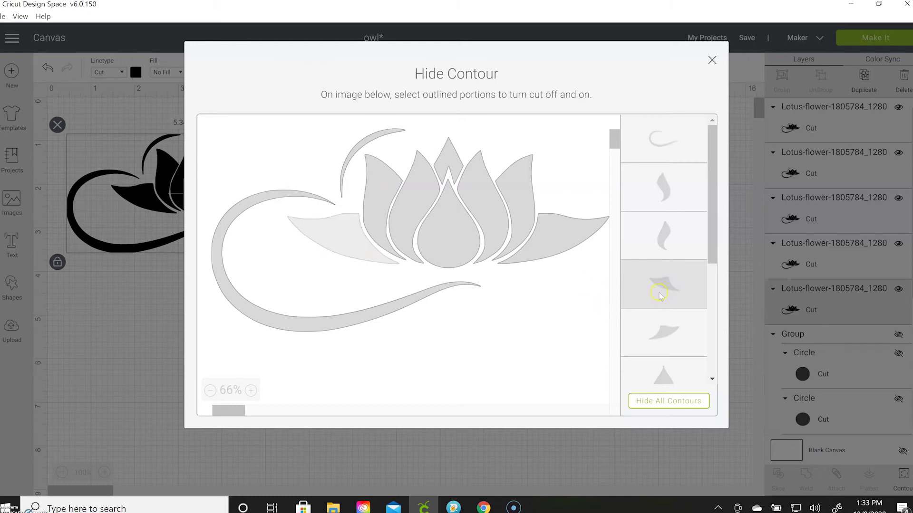
{"action": "left_click", "coordinate": [411, 199]}
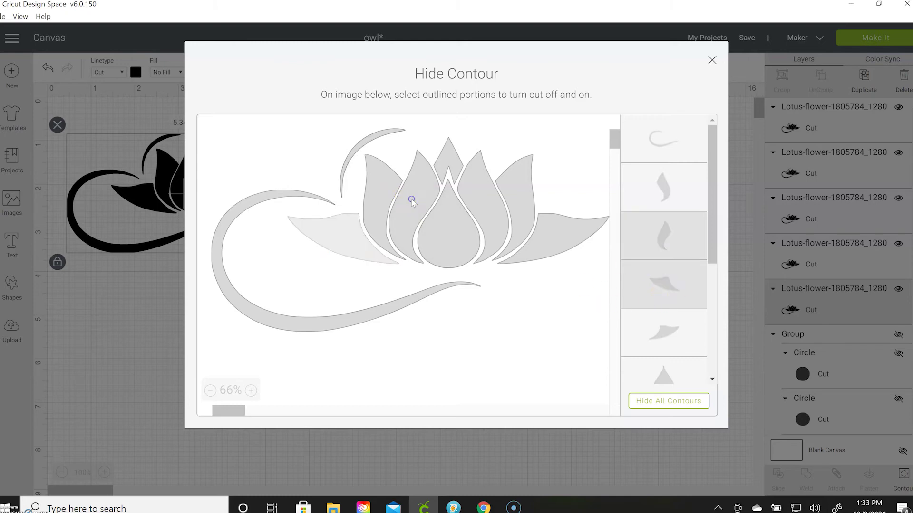
{"action": "left_click", "coordinate": [449, 153]}
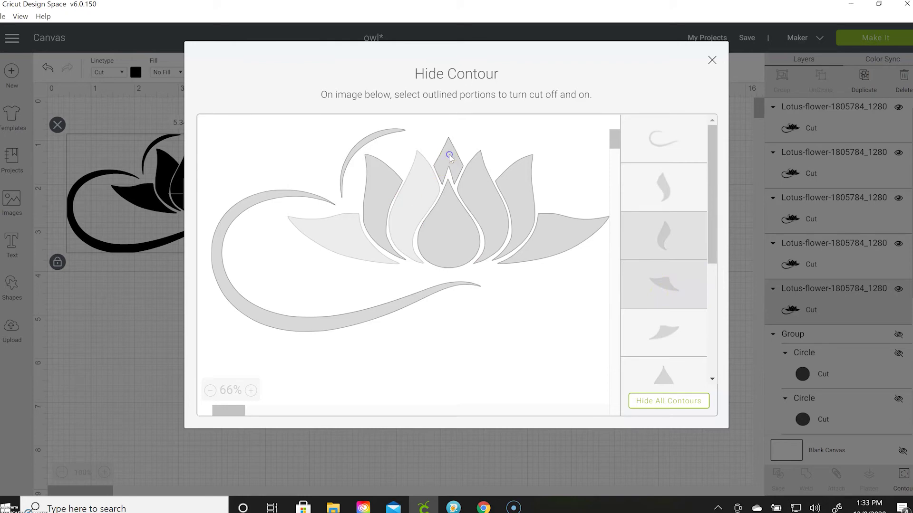
{"action": "left_click", "coordinate": [454, 232]}
{"action": "left_click", "coordinate": [489, 210]}
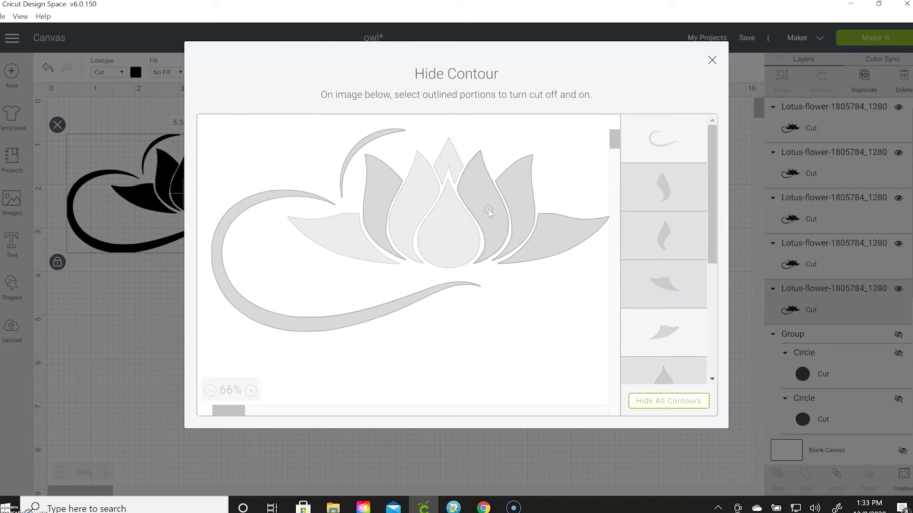
{"action": "left_click", "coordinate": [556, 233]}
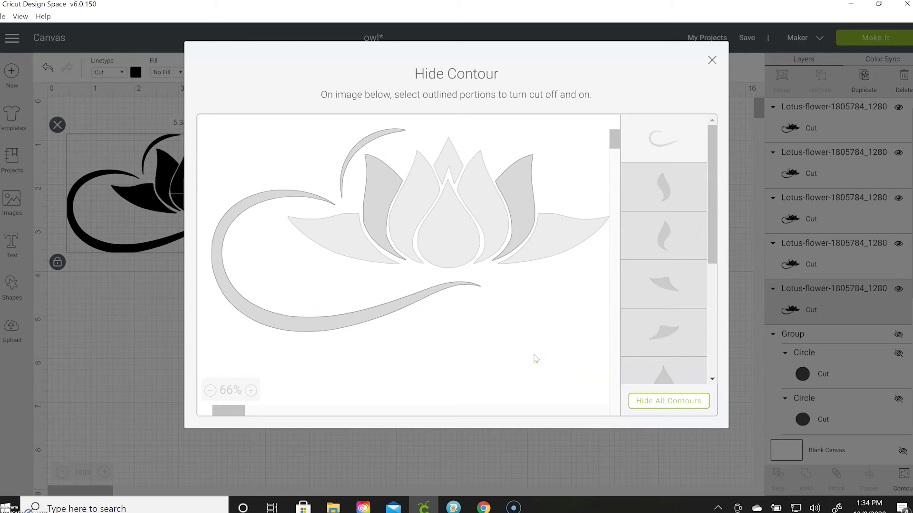
{"action": "left_click", "coordinate": [515, 369]}
{"action": "left_click", "coordinate": [705, 63]}
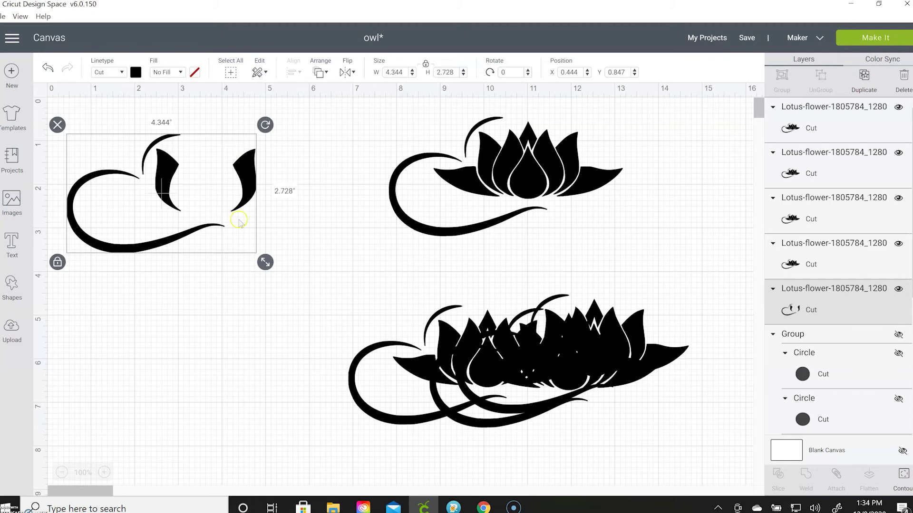
Step: Recolor the piece with the swirls and two outer petals light purple
{"action": "left_click", "coordinate": [77, 226]}
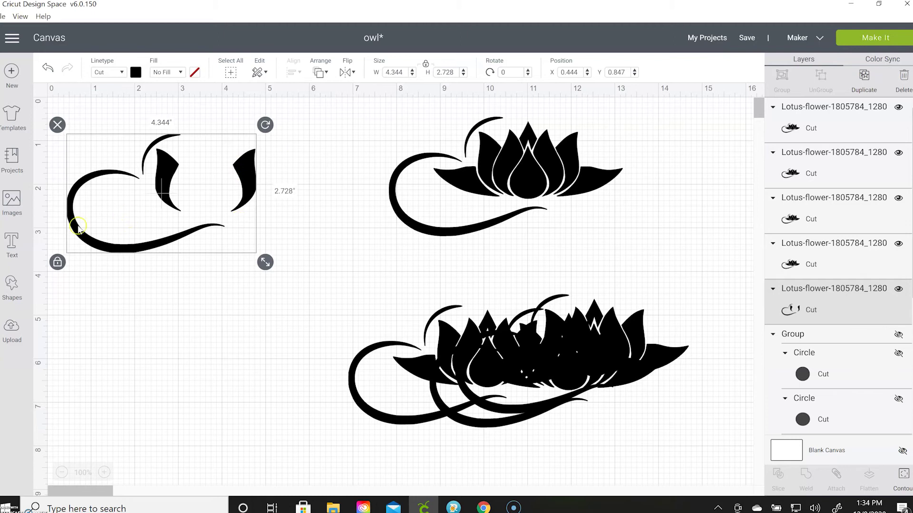
{"action": "left_click", "coordinate": [135, 72]}
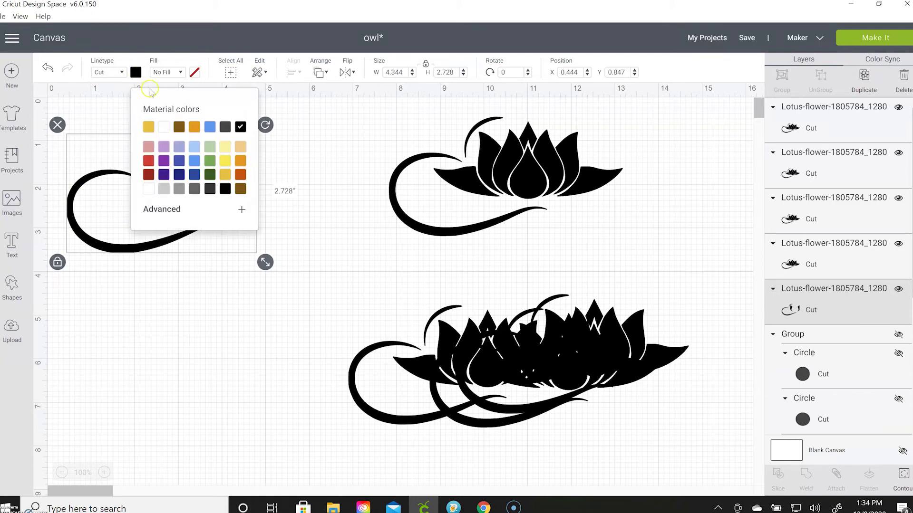
{"action": "left_click", "coordinate": [163, 146]}
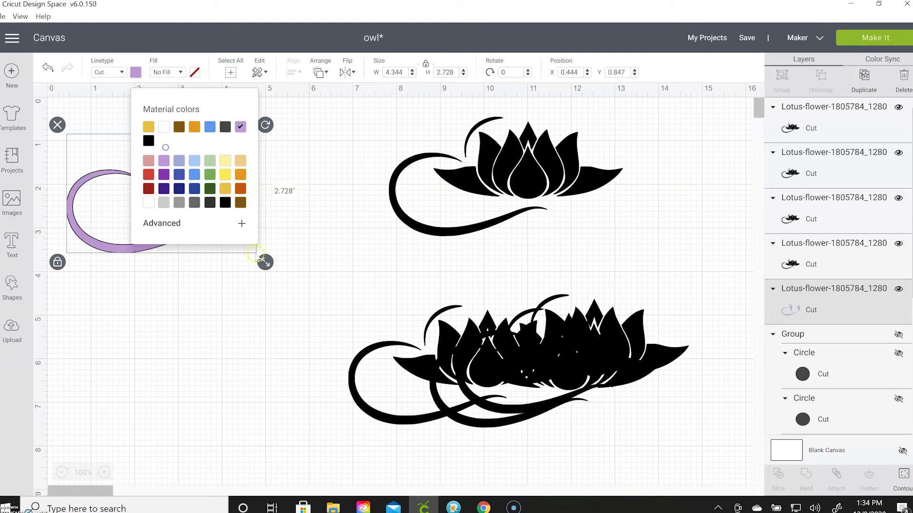
{"action": "left_click", "coordinate": [333, 279]}
Step: Move one black lotus copy below the purple piece and use Contour to hide everything except its two lowest side petals
{"action": "left_click_drag", "start_coordinate": [524, 355], "coordinate": [152, 341]}
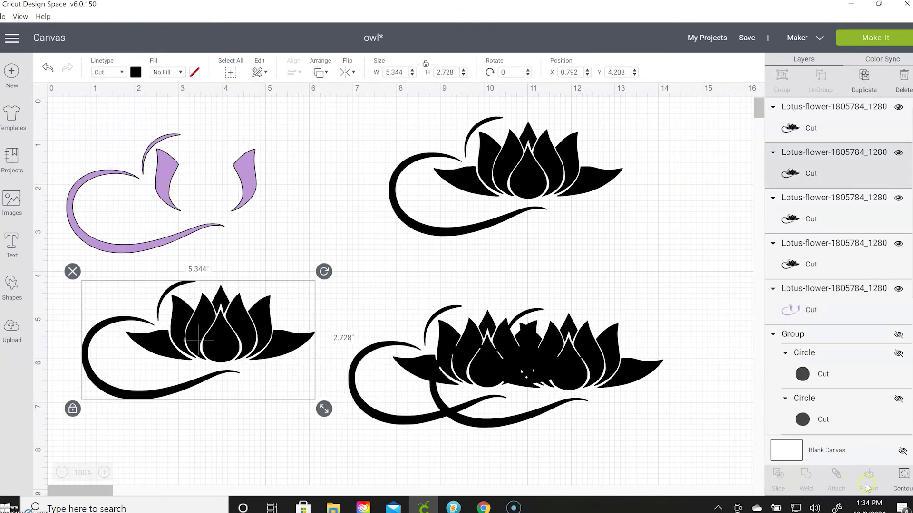
{"action": "left_click", "coordinate": [905, 475]}
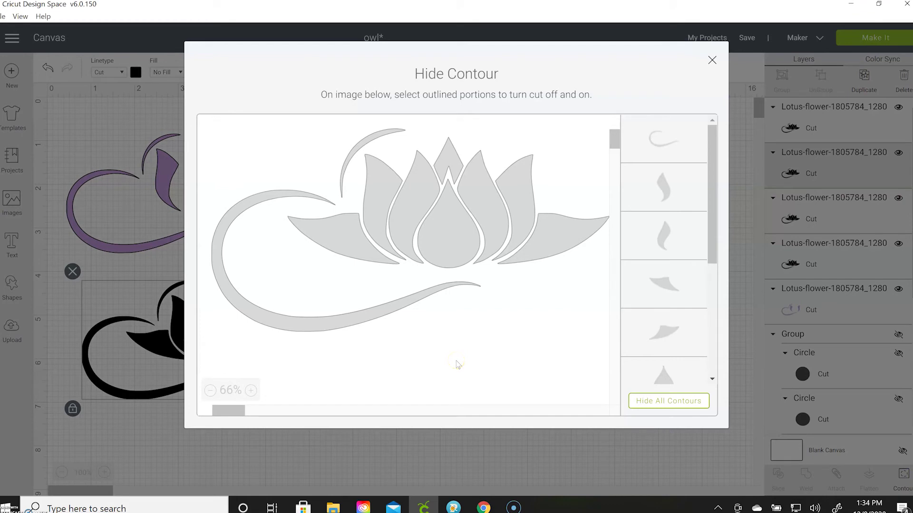
{"action": "left_click", "coordinate": [674, 406]}
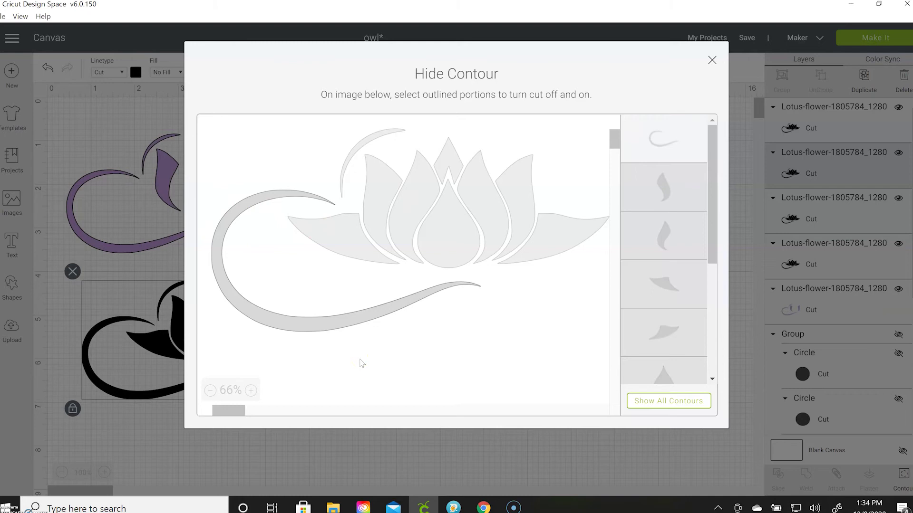
{"action": "left_click", "coordinate": [346, 245]}
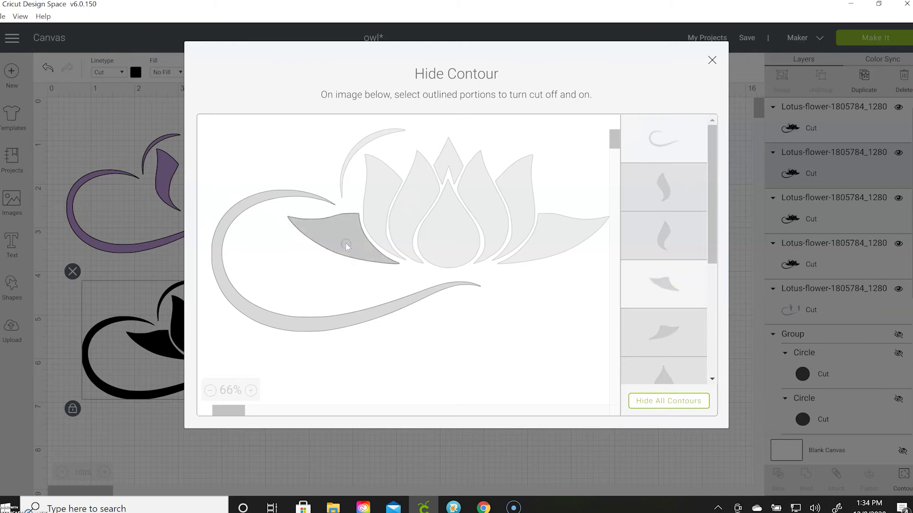
{"action": "left_click", "coordinate": [653, 284]}
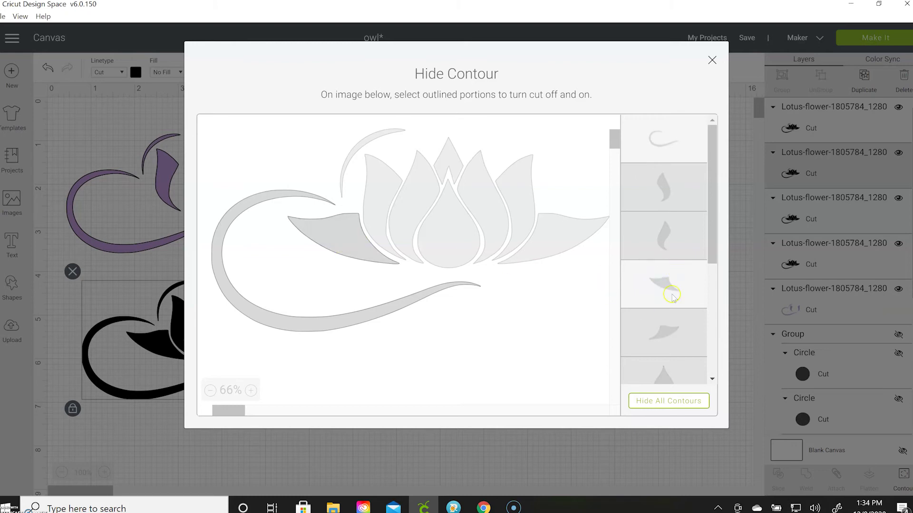
{"action": "left_click", "coordinate": [569, 242]}
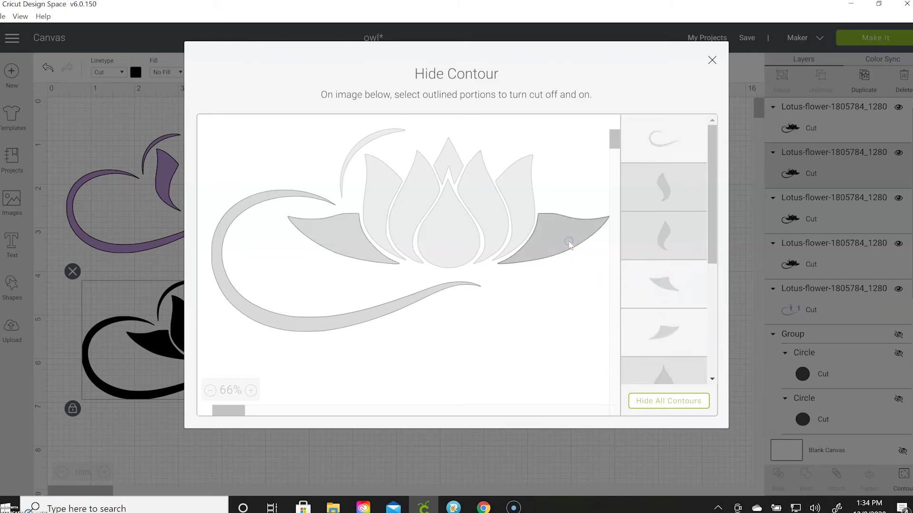
{"action": "left_click", "coordinate": [362, 319]}
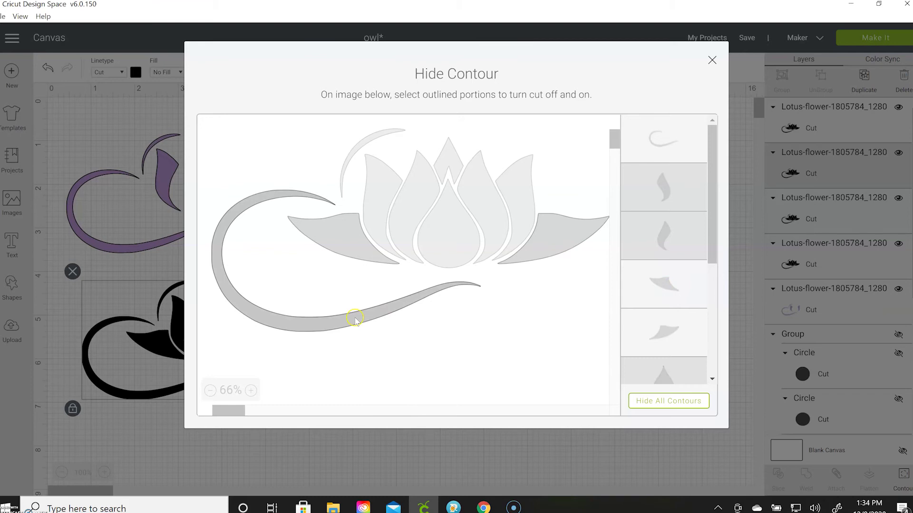
{"action": "left_click", "coordinate": [354, 317]}
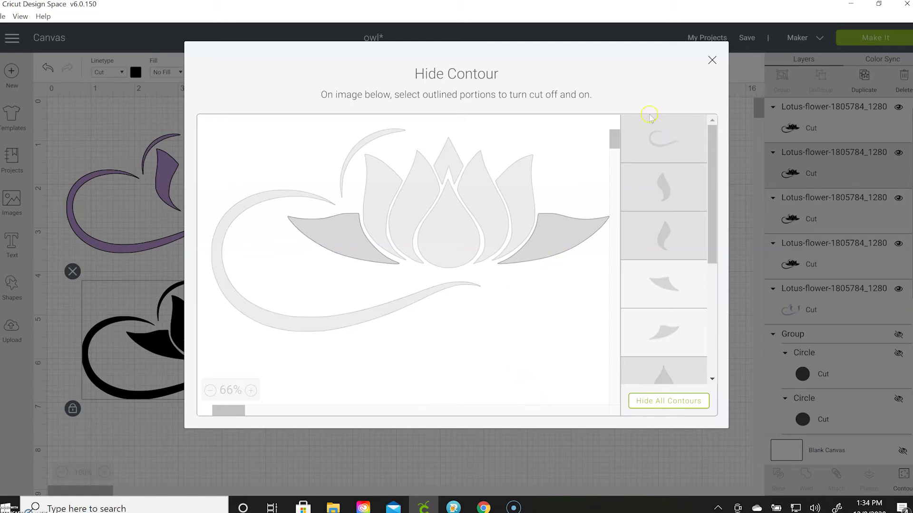
{"action": "left_click", "coordinate": [711, 60]}
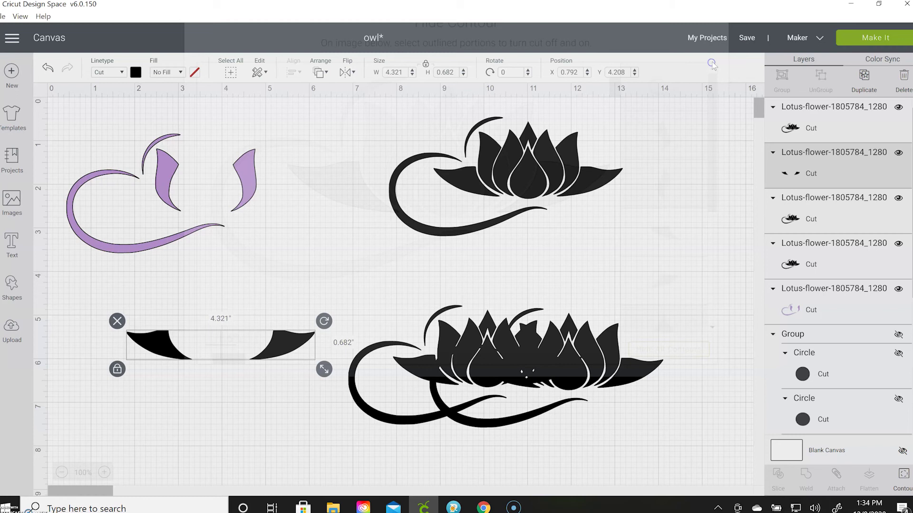
Step: Recolor the two lowest side petals light pink and move them into place beneath the purple petals of the colored lotus
{"action": "left_click", "coordinate": [137, 73]}
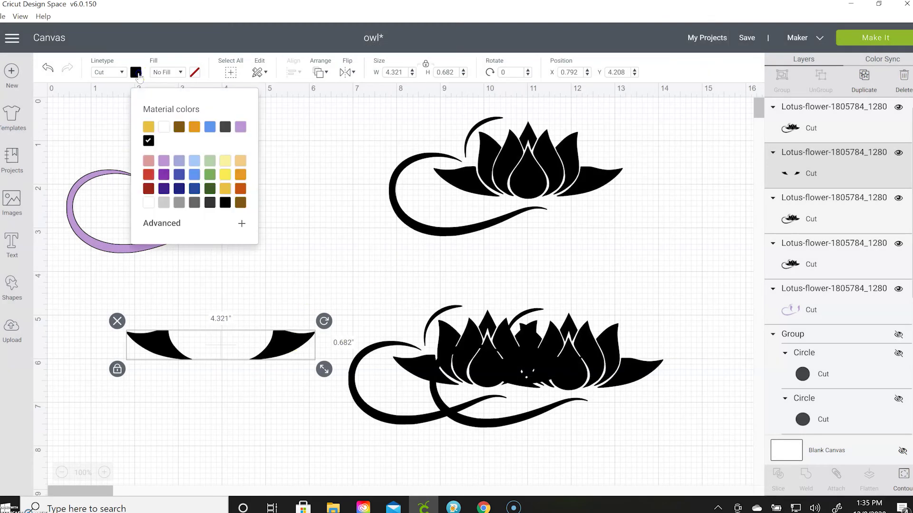
{"action": "left_click", "coordinate": [148, 160]}
{"action": "left_click", "coordinate": [319, 284]}
{"action": "left_click_drag", "start_coordinate": [295, 342], "coordinate": [278, 190]}
Step: Move a black lotus copy below the colored pieces and use Contour to hide everything except its central teardrop petal
{"action": "left_click_drag", "start_coordinate": [486, 347], "coordinate": [167, 343]}
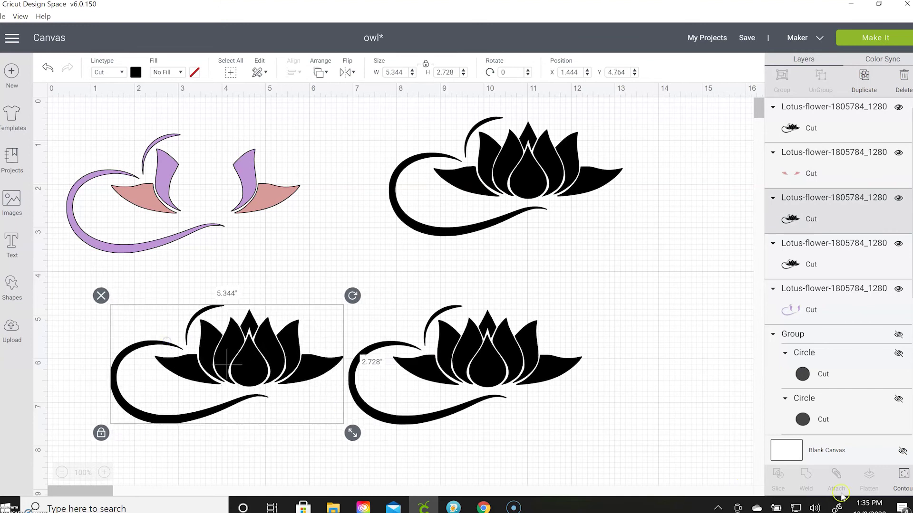
{"action": "left_click", "coordinate": [905, 477]}
{"action": "left_click", "coordinate": [669, 402]}
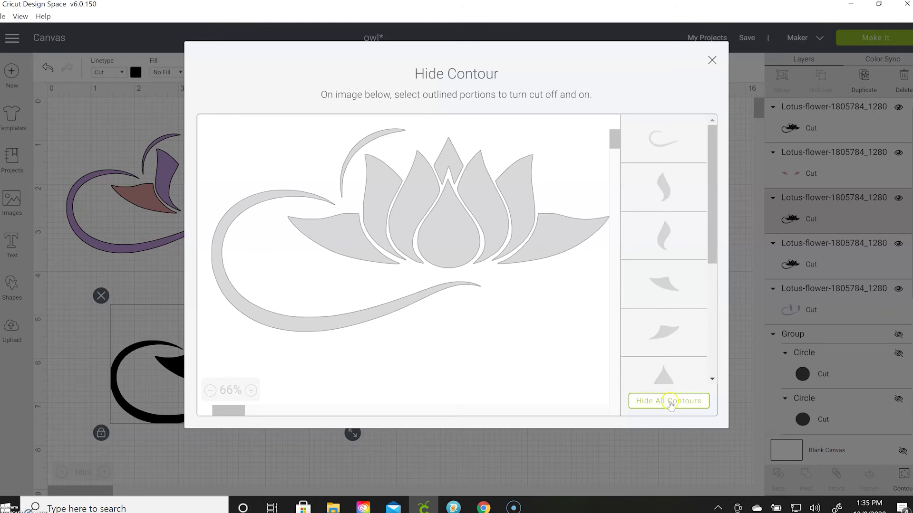
{"action": "left_click", "coordinate": [459, 252]}
{"action": "left_click", "coordinate": [377, 310]}
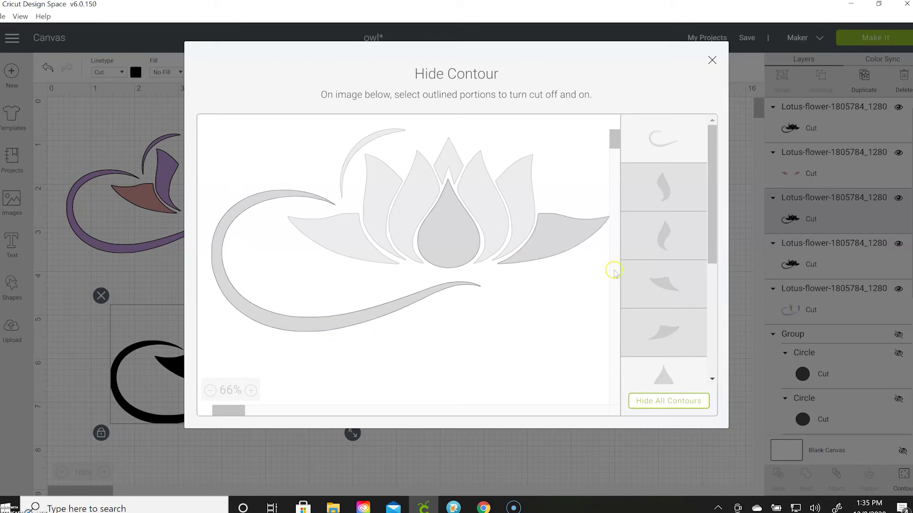
{"action": "left_click", "coordinate": [331, 326]}
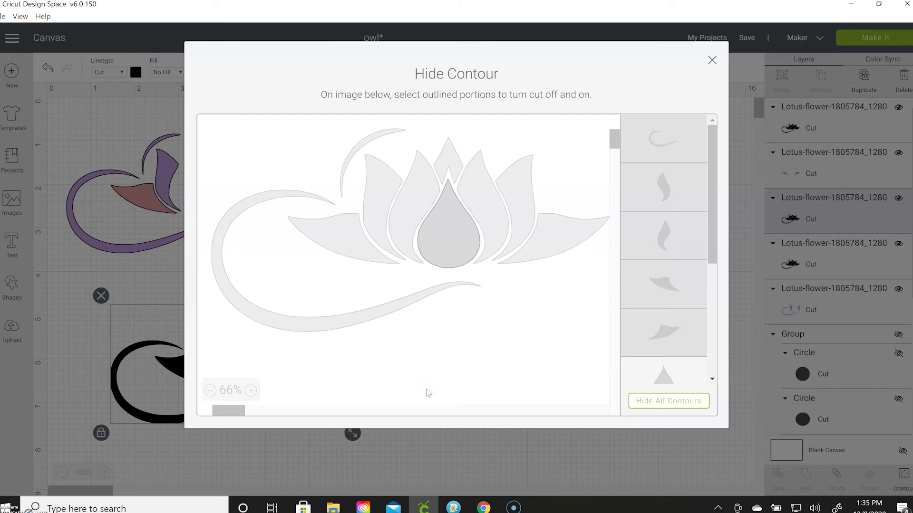
{"action": "left_click", "coordinate": [711, 60]}
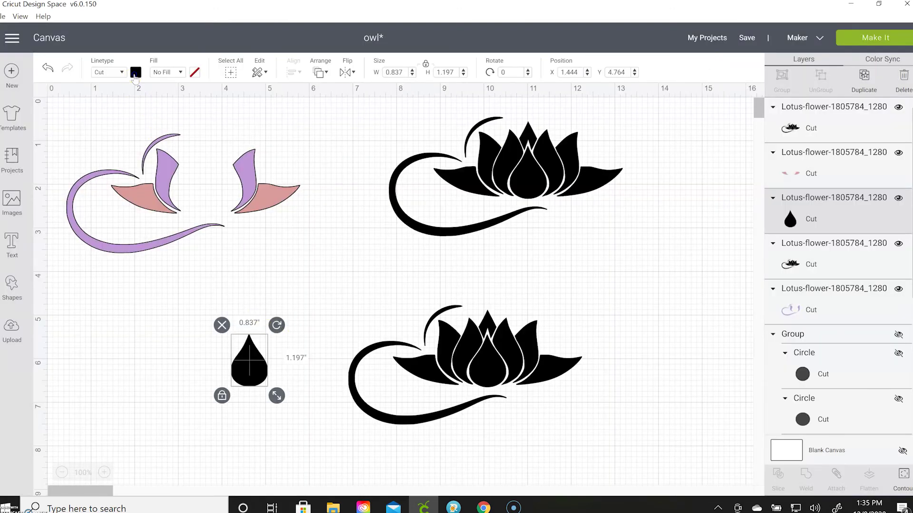
Step: Recolor the teardrop petal golden yellow and place it in the center of the colored lotus
{"action": "left_click", "coordinate": [135, 72]}
{"action": "left_click", "coordinate": [225, 189]}
{"action": "left_click_drag", "start_coordinate": [247, 379], "coordinate": [211, 186]}
{"action": "left_click", "coordinate": [358, 230]}
Step: Move the last lower lotus copy inward and use Contour to keep only its two inner petals and the small top petal
{"action": "left_click_drag", "start_coordinate": [486, 354], "coordinate": [343, 337]}
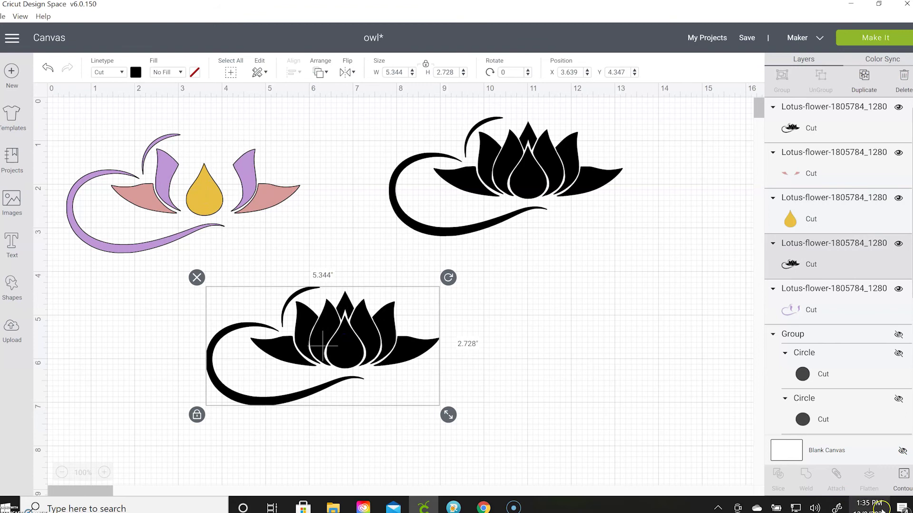
{"action": "left_click", "coordinate": [903, 477]}
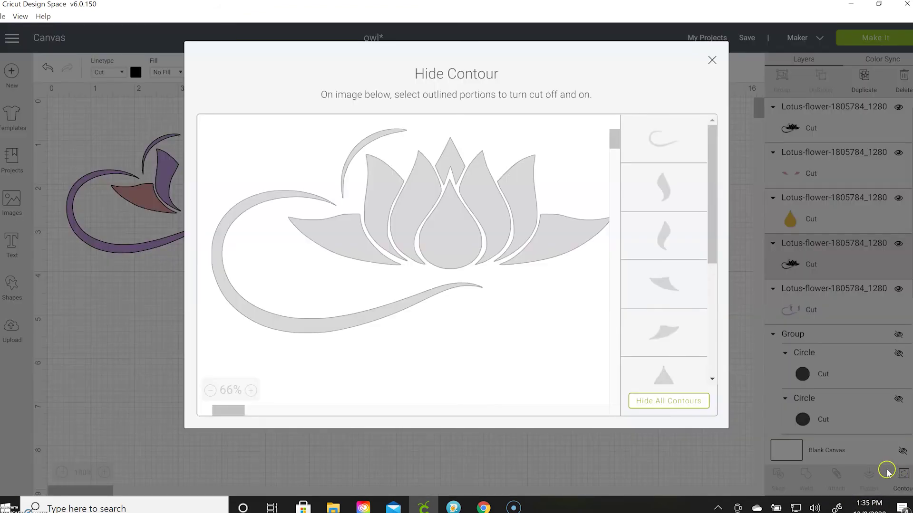
{"action": "left_click", "coordinate": [680, 403]}
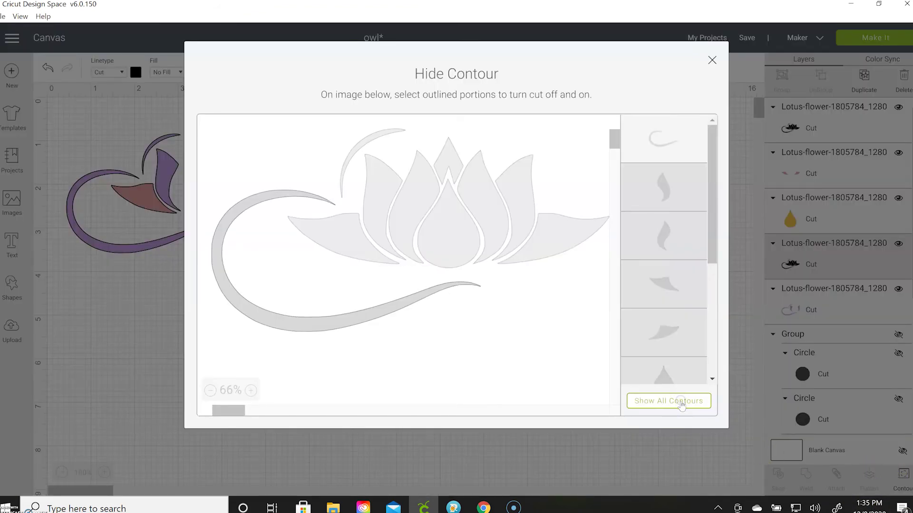
{"action": "left_click", "coordinate": [450, 263]}
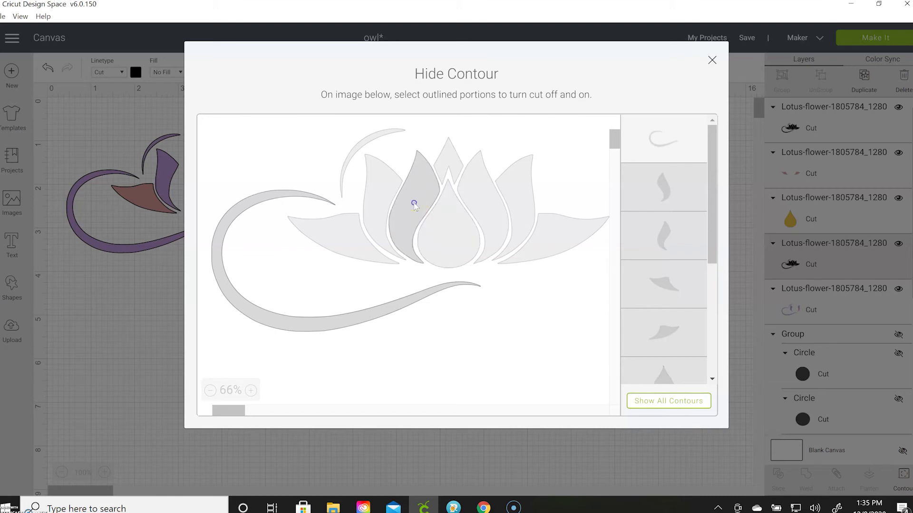
{"action": "left_click", "coordinate": [415, 202]}
{"action": "left_click", "coordinate": [446, 159]}
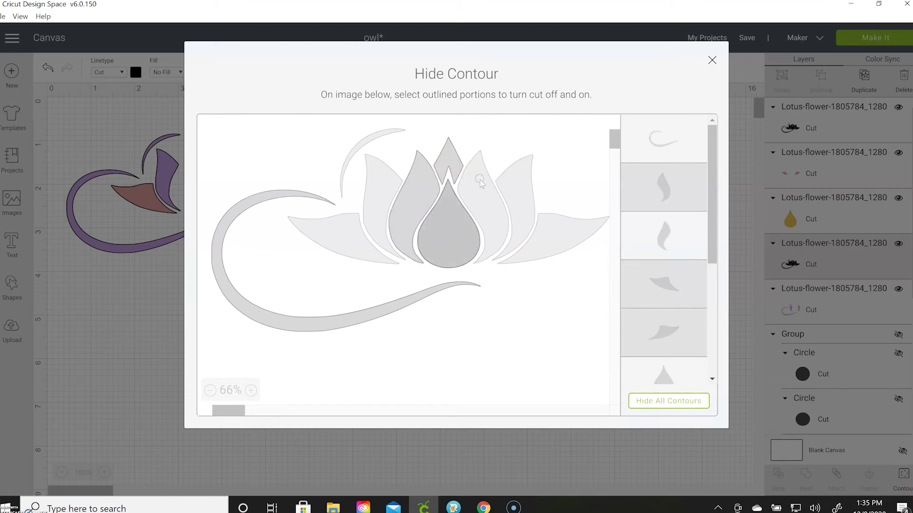
{"action": "left_click", "coordinate": [456, 247]}
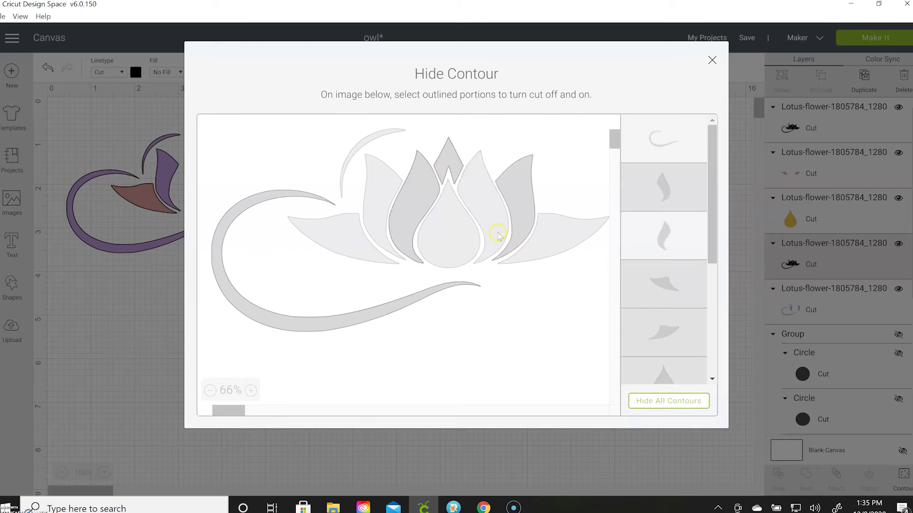
{"action": "left_click", "coordinate": [491, 217]}
{"action": "left_click", "coordinate": [491, 217]}
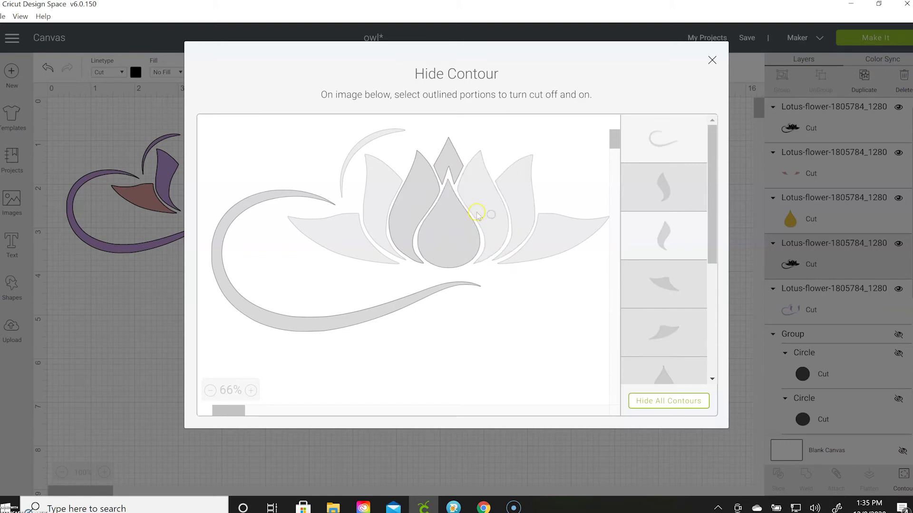
{"action": "left_click", "coordinate": [454, 255]}
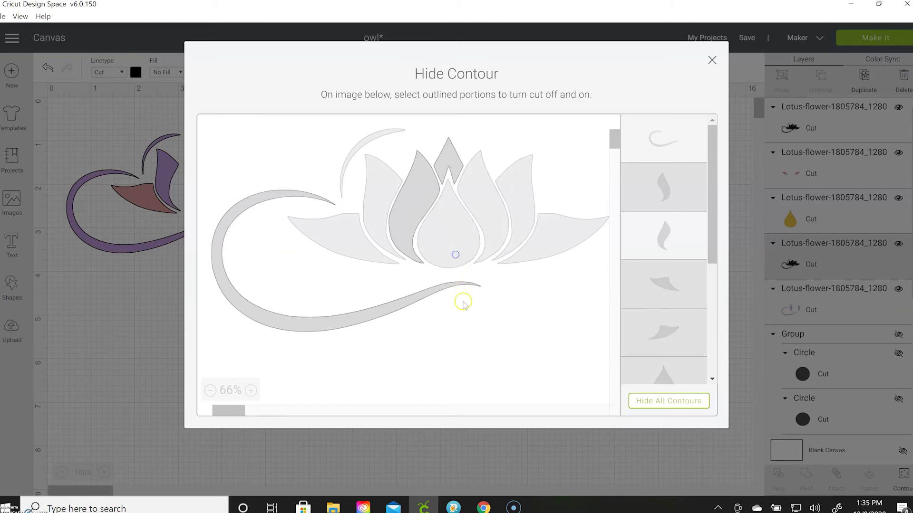
{"action": "left_click", "coordinate": [386, 310]}
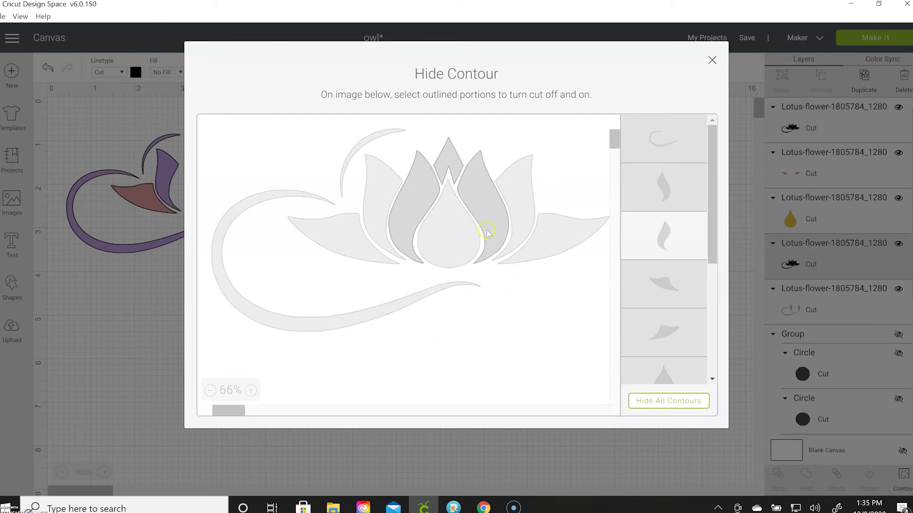
{"action": "left_click", "coordinate": [493, 333]}
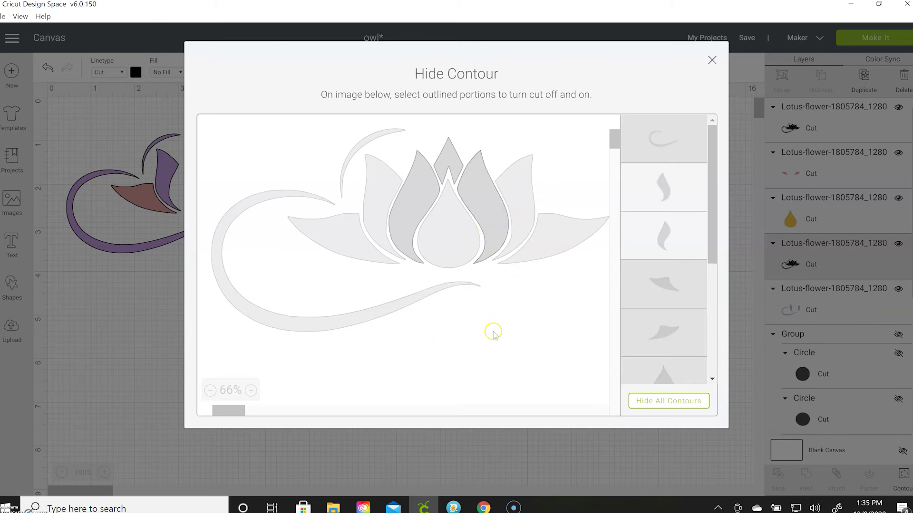
Step: Toggle the left inner petal's contour off and back on to check which outline it controls
{"action": "left_click", "coordinate": [664, 242]}
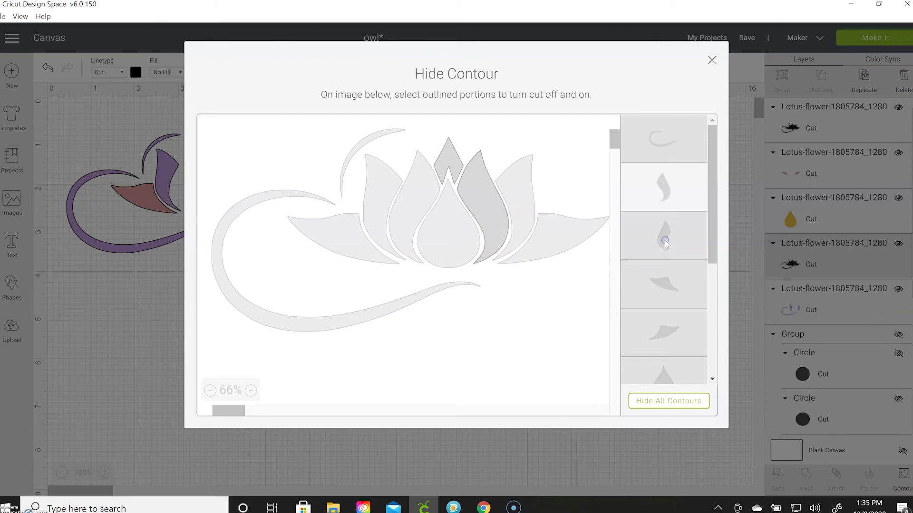
{"action": "left_click", "coordinate": [664, 241]}
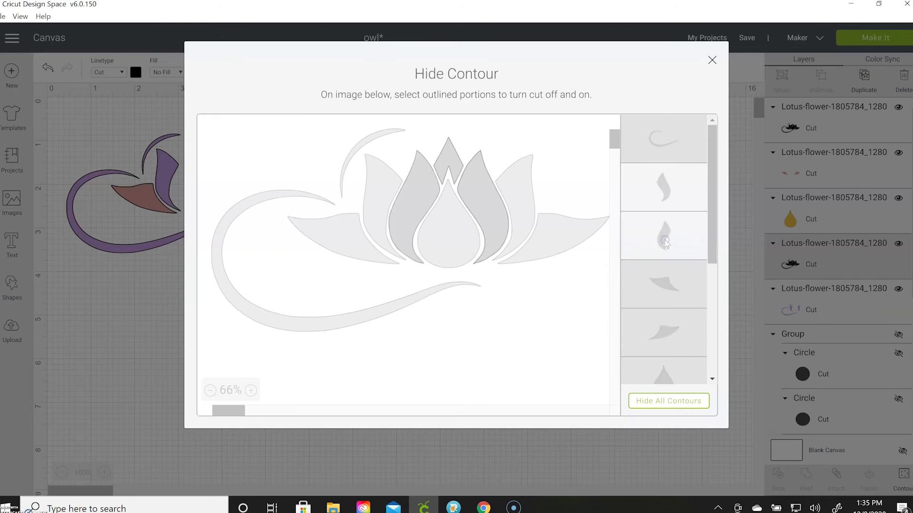
{"action": "left_click", "coordinate": [426, 196]}
{"action": "left_click", "coordinate": [415, 198]}
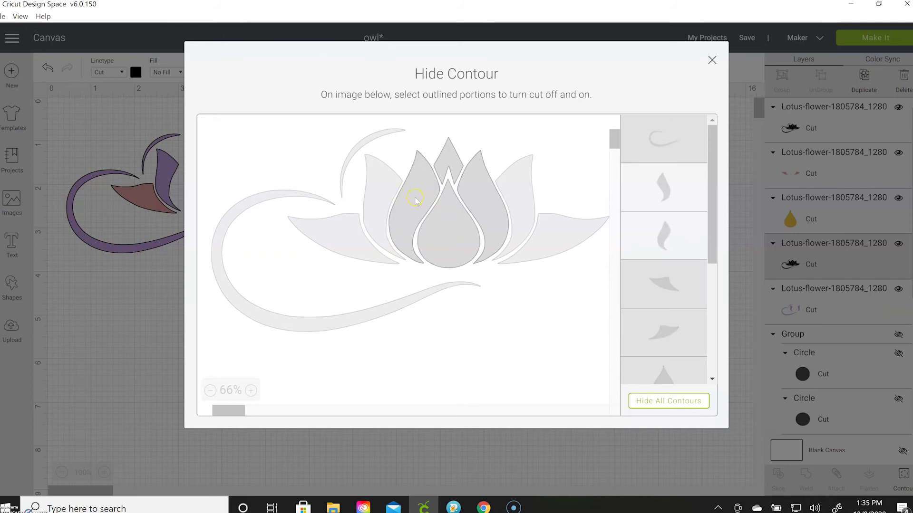
{"action": "left_click", "coordinate": [665, 241]}
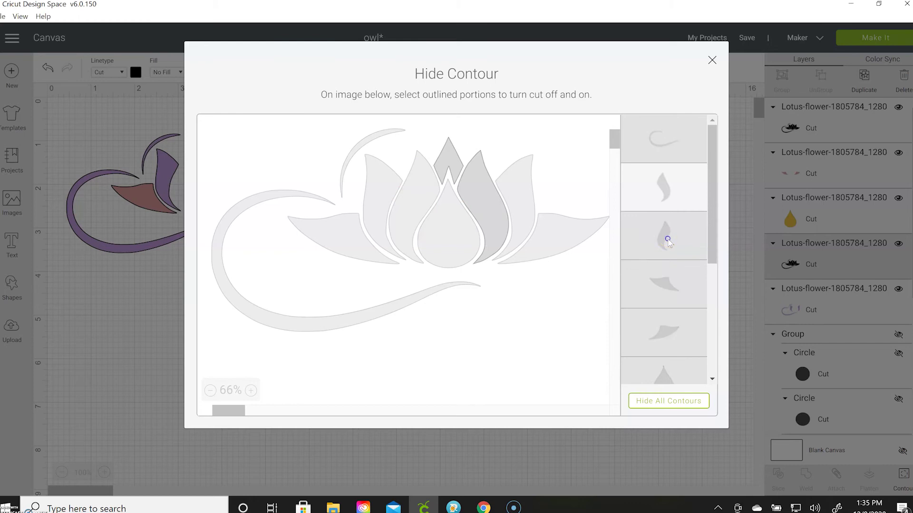
{"action": "left_click", "coordinate": [668, 241]}
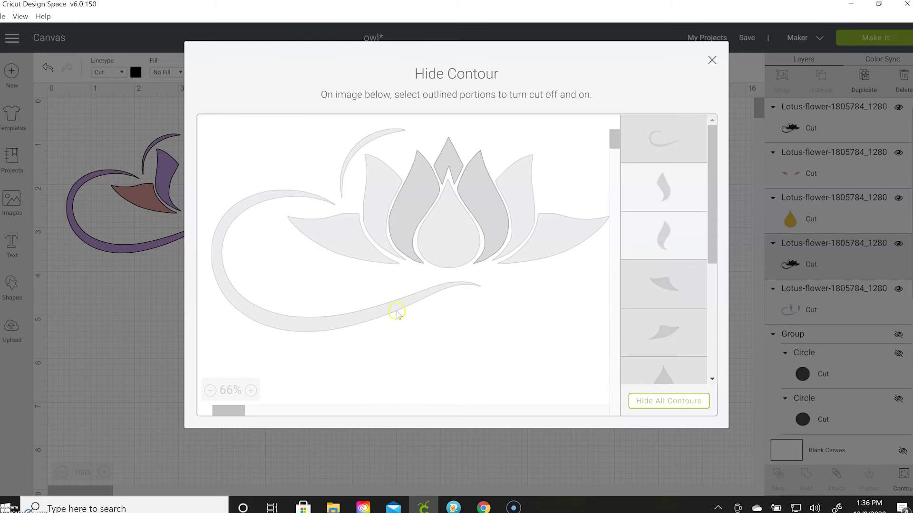
Step: Recolor the contoured three-petal piece green and fit it around the yellow teardrop in the colored lotus
{"action": "triple_click", "coordinate": [713, 62]}
{"action": "left_click", "coordinate": [712, 60]}
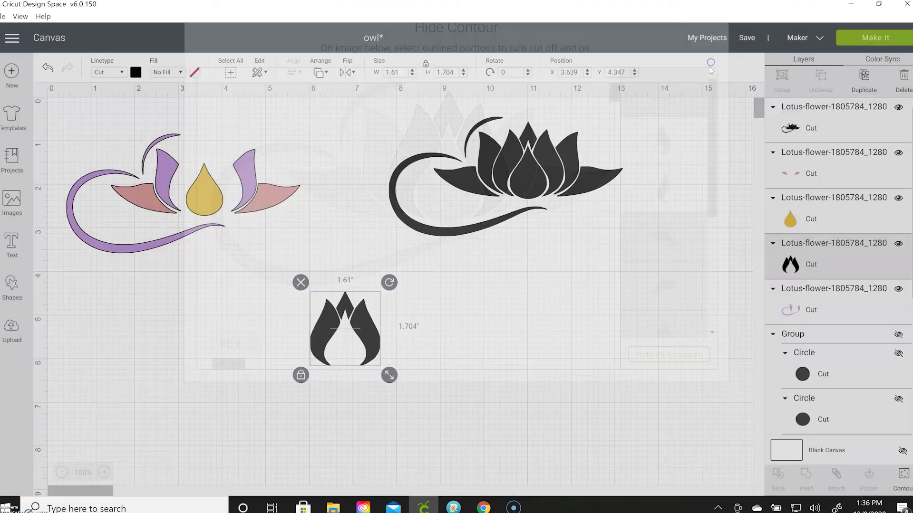
{"action": "left_click", "coordinate": [136, 74]}
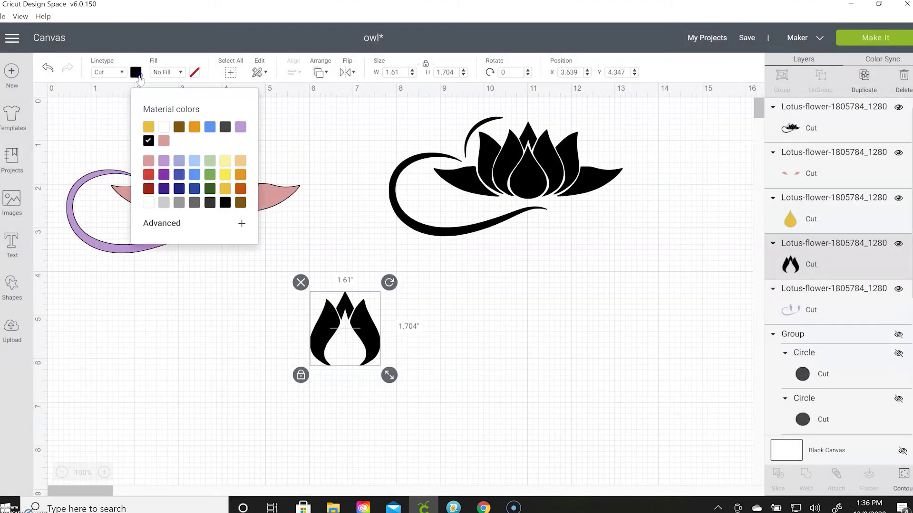
{"action": "left_click", "coordinate": [210, 176]}
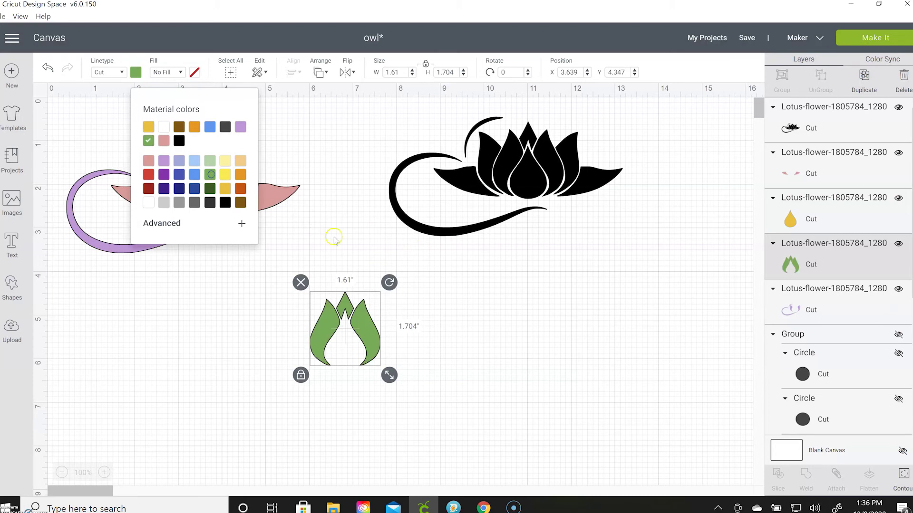
{"action": "left_click", "coordinate": [332, 237]}
{"action": "left_click_drag", "start_coordinate": [368, 337], "coordinate": [278, 193]}
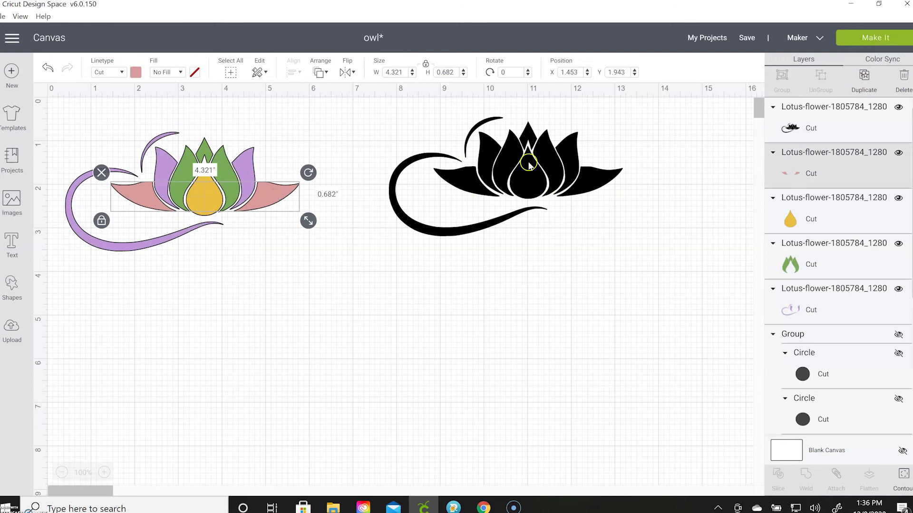
Step: Group the four colored lotus pieces and scale the group to about 5.331 inches wide
{"action": "left_click", "coordinate": [344, 142]}
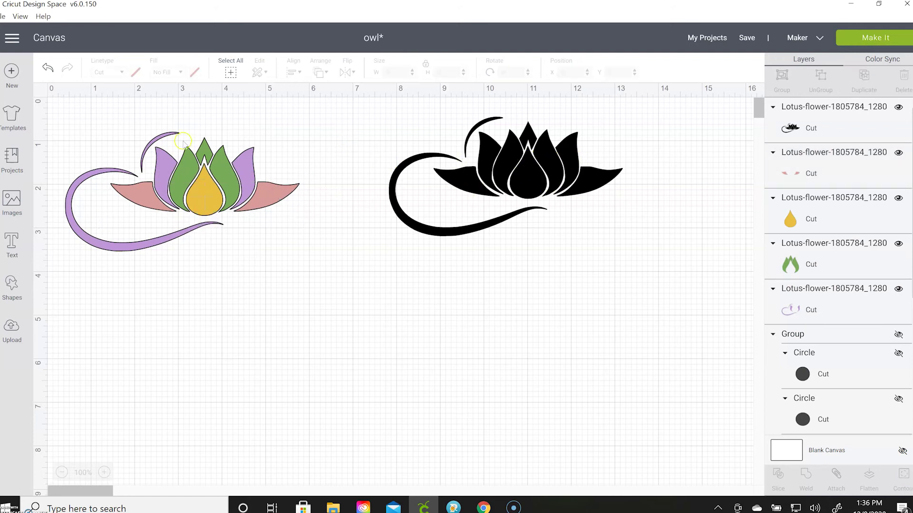
{"action": "left_click_drag", "start_coordinate": [65, 112], "coordinate": [305, 280]}
{"action": "left_click", "coordinate": [782, 77]}
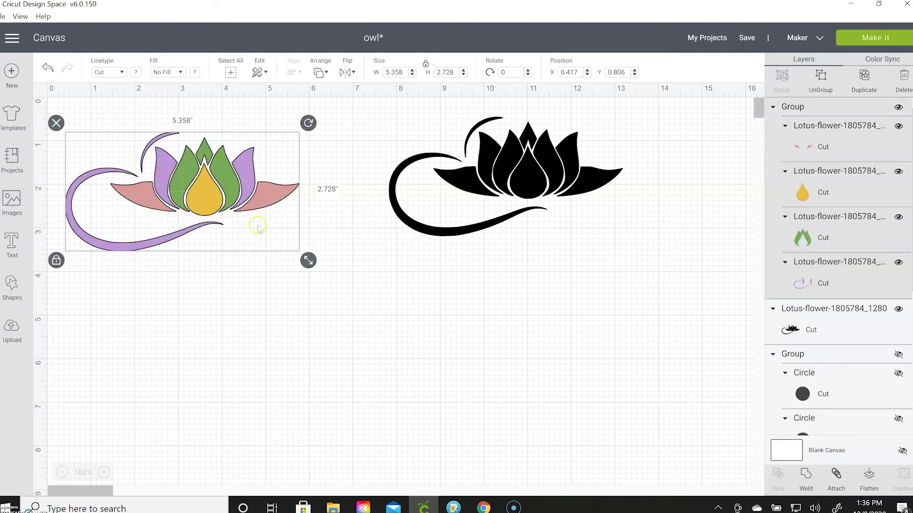
{"action": "mouse_move", "coordinate": [308, 260]}
{"action": "left_mouse_down"}
{"action": "mouse_move", "coordinate": [398, 305]}
{"action": "mouse_move", "coordinate": [307, 260]}
{"action": "left_mouse_up"}
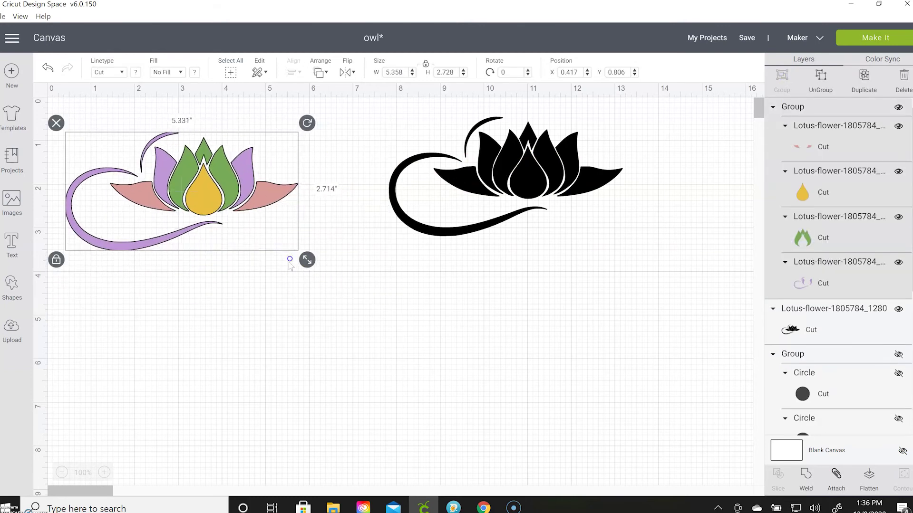
Step: Preview the black, pink, yellow, green and purple cutting mats for the project and return to the canvas
{"action": "left_click", "coordinate": [874, 39]}
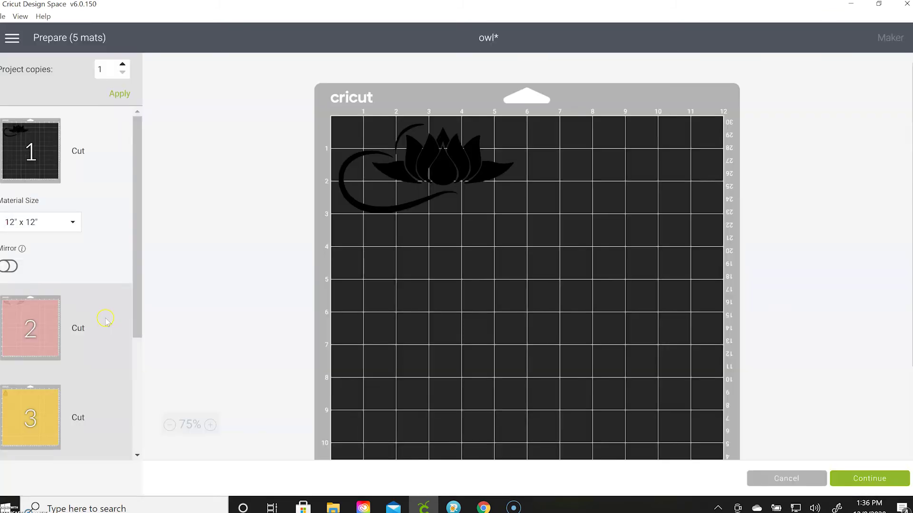
{"action": "left_click", "coordinate": [105, 319]}
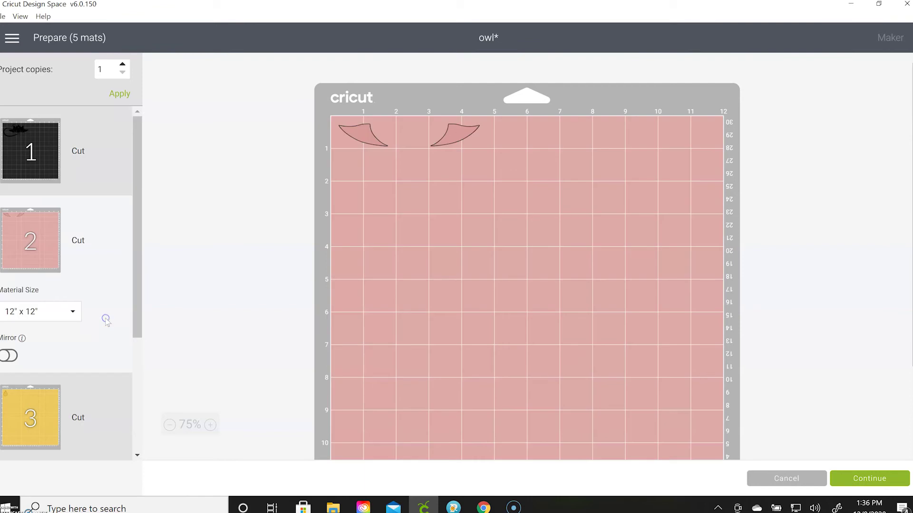
{"action": "left_click", "coordinate": [102, 399]}
{"action": "scroll", "coordinate": [99, 441], "scroll_direction": "down", "scroll_amount": 4}
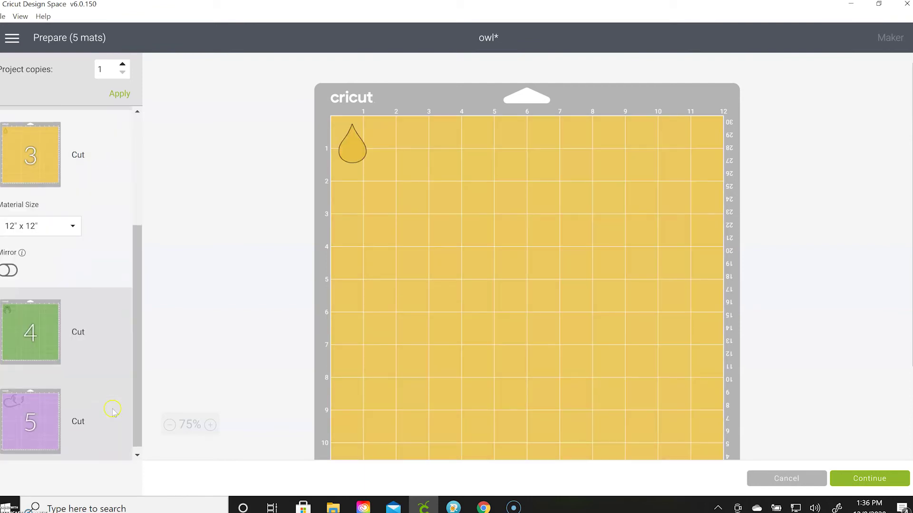
{"action": "left_click", "coordinate": [113, 340]}
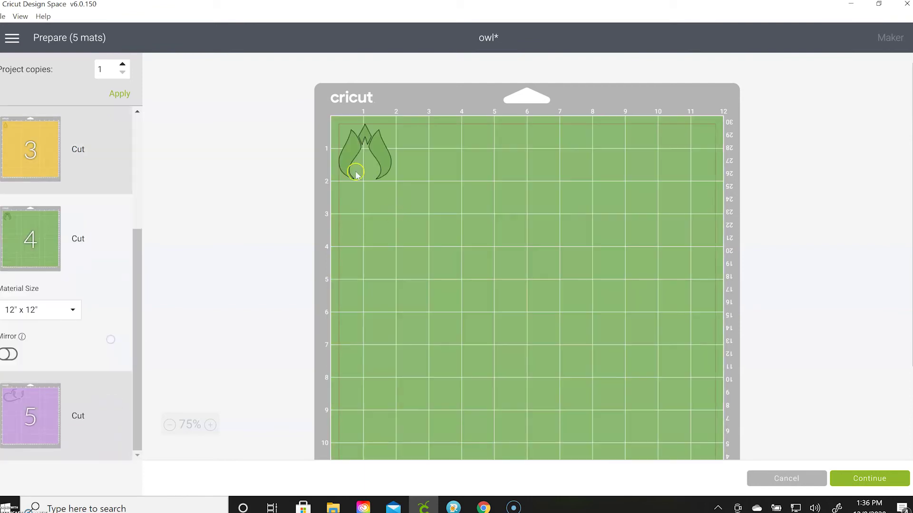
{"action": "left_click", "coordinate": [114, 402]}
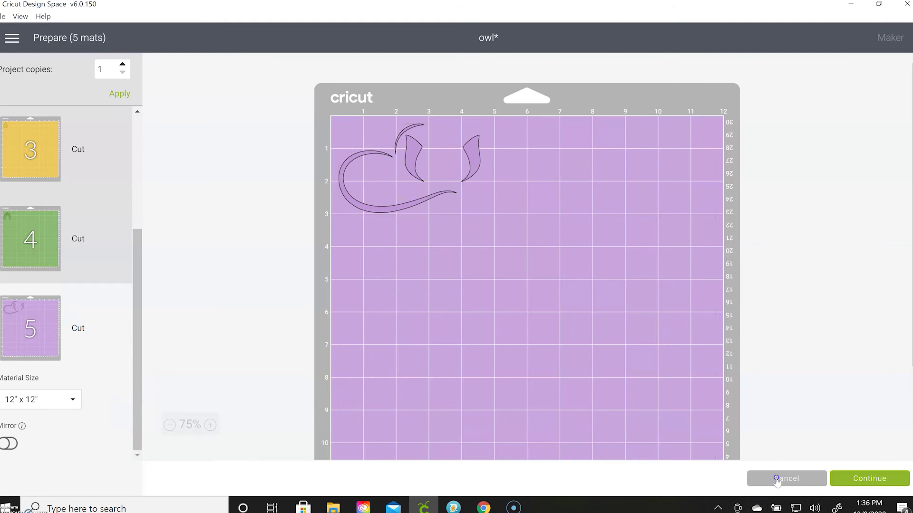
{"action": "left_click", "coordinate": [776, 481]}
Step: Delete the remaining black lotus from the canvas and select the colored lotus group
{"action": "left_click_drag", "start_coordinate": [430, 175], "coordinate": [420, 259]}
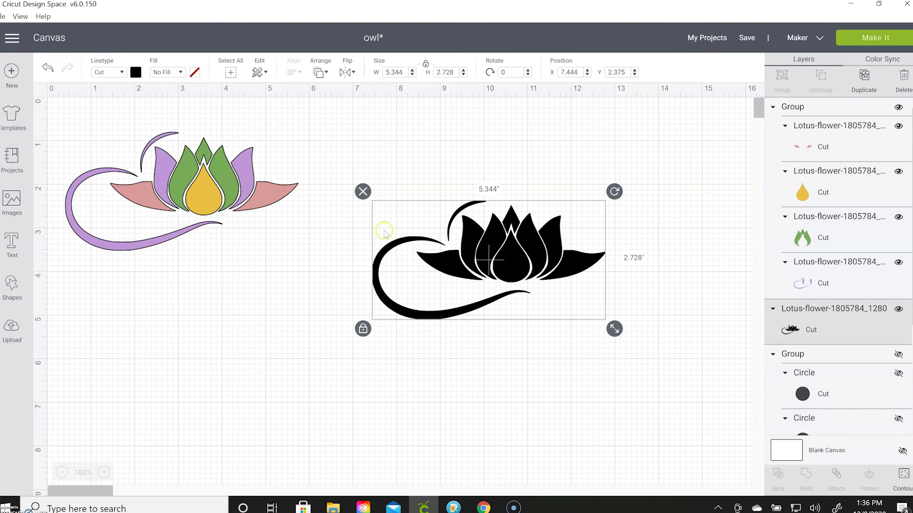
{"action": "left_click", "coordinate": [363, 191]}
{"action": "left_click", "coordinate": [155, 211]}
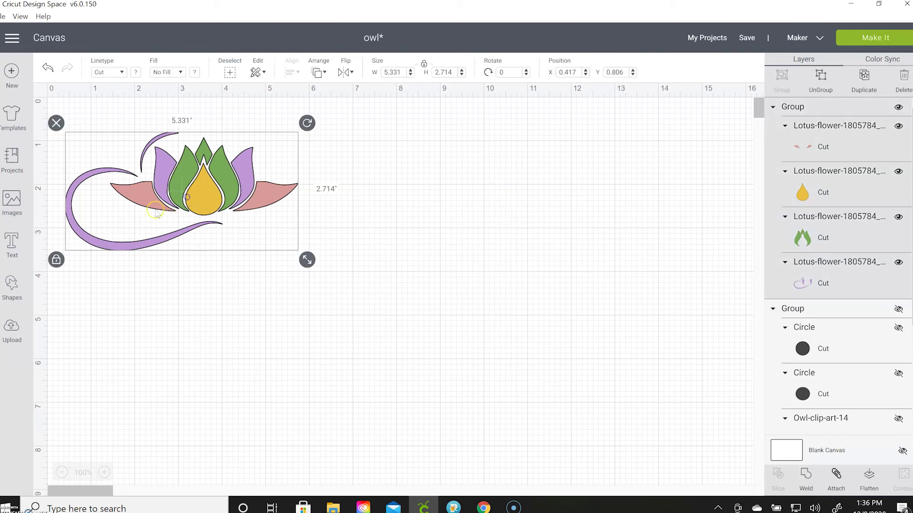
Step: Delete the colored lotus group, switch to Chrome and close the Pixabay lotus page to return to the bulldog logo image results
{"action": "left_click", "coordinate": [57, 123]}
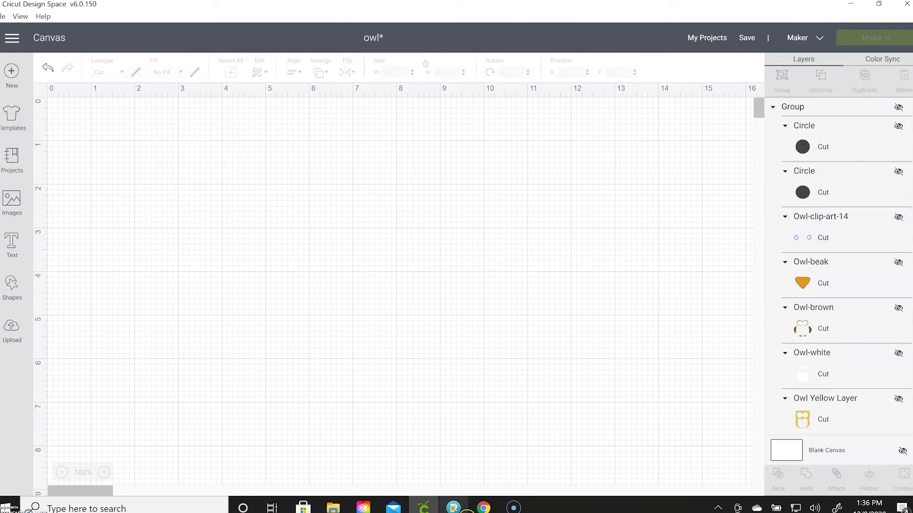
{"action": "left_click", "coordinate": [483, 508]}
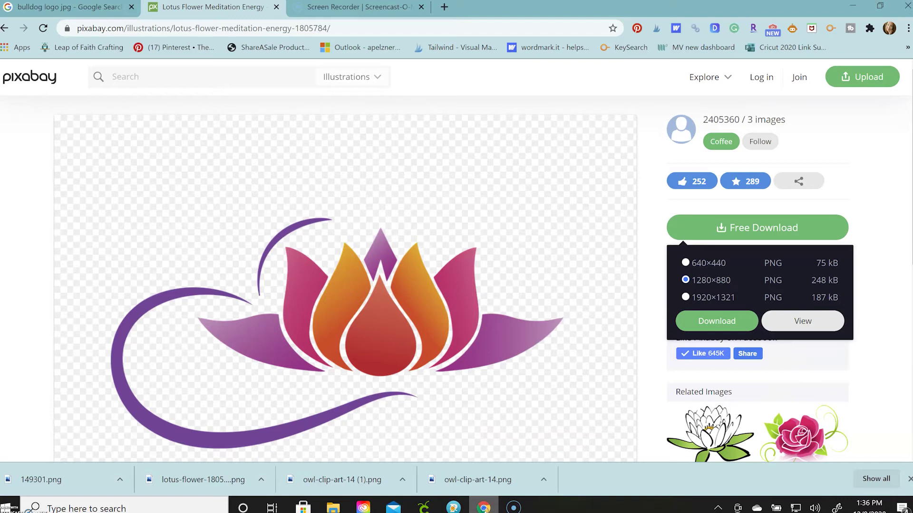
{"action": "left_click", "coordinate": [277, 7]}
{"action": "left_click", "coordinate": [88, 9]}
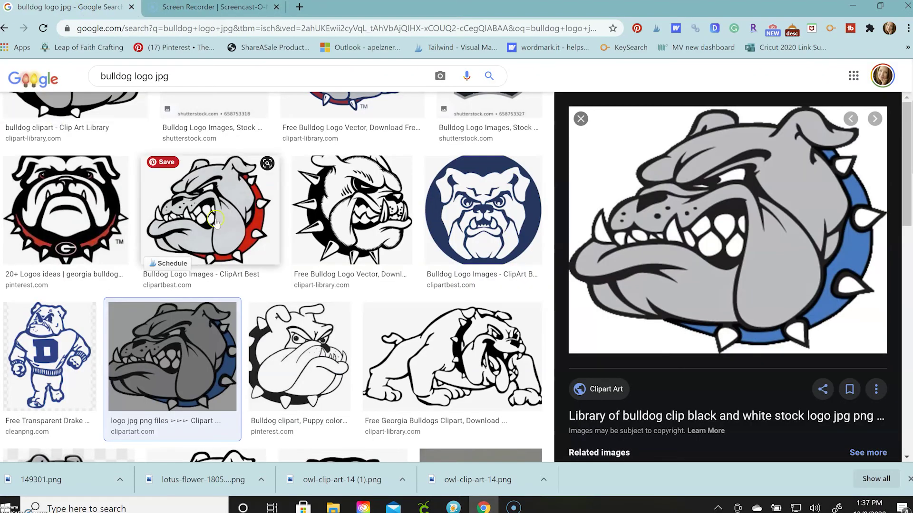
Step: Save the enlarged gray bulldog with the blue collar to Downloads as the JPEG bulldog-clipart-logo-jpg-3 (1) and close its photo preview
{"action": "scroll", "coordinate": [278, 264], "scroll_direction": "up", "scroll_amount": 3}
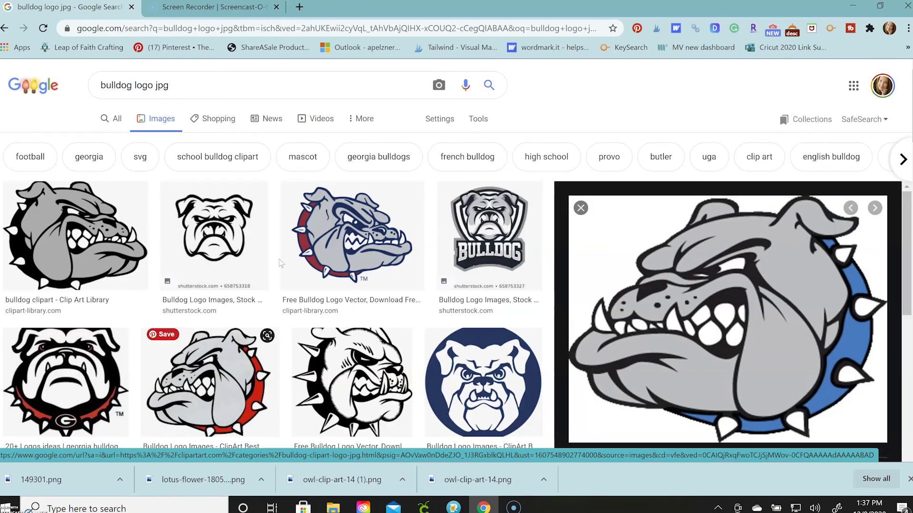
{"action": "mouse_move", "coordinate": [620, 304]}
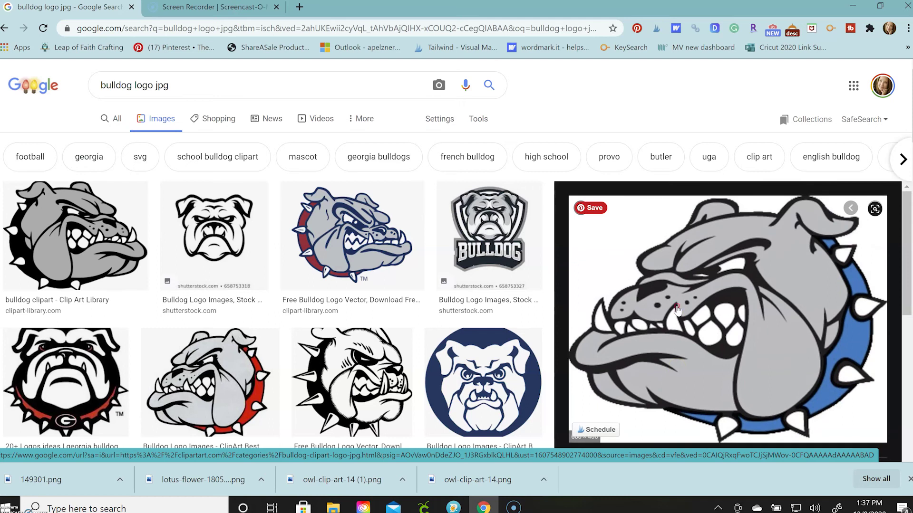
{"action": "right_click", "coordinate": [677, 310]}
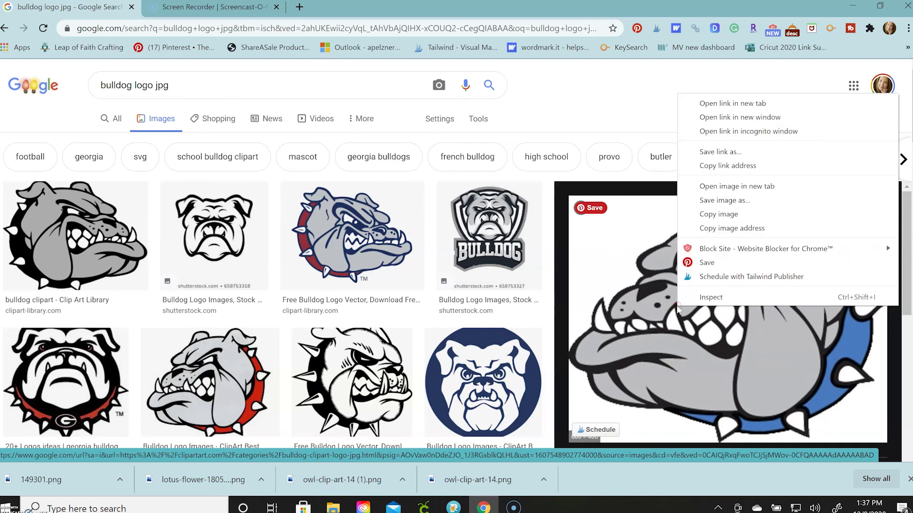
{"action": "left_click", "coordinate": [725, 200]}
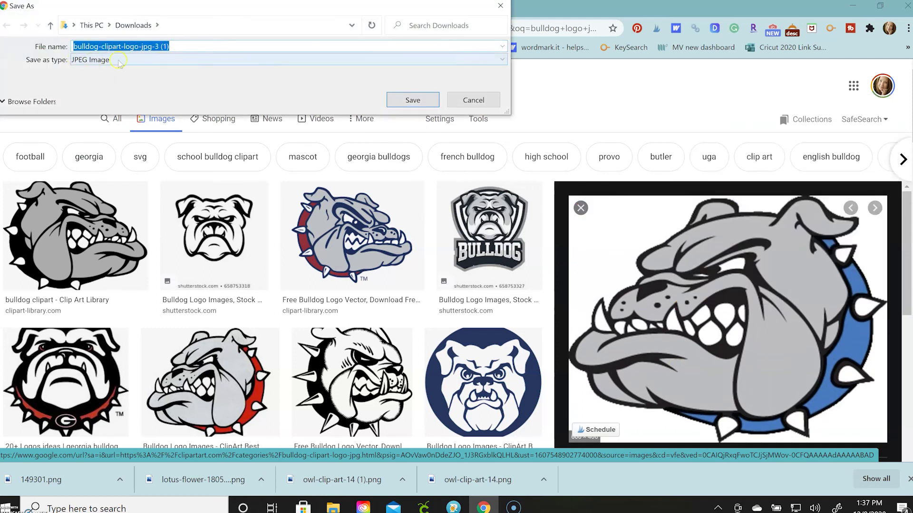
{"action": "left_click", "coordinate": [413, 101]}
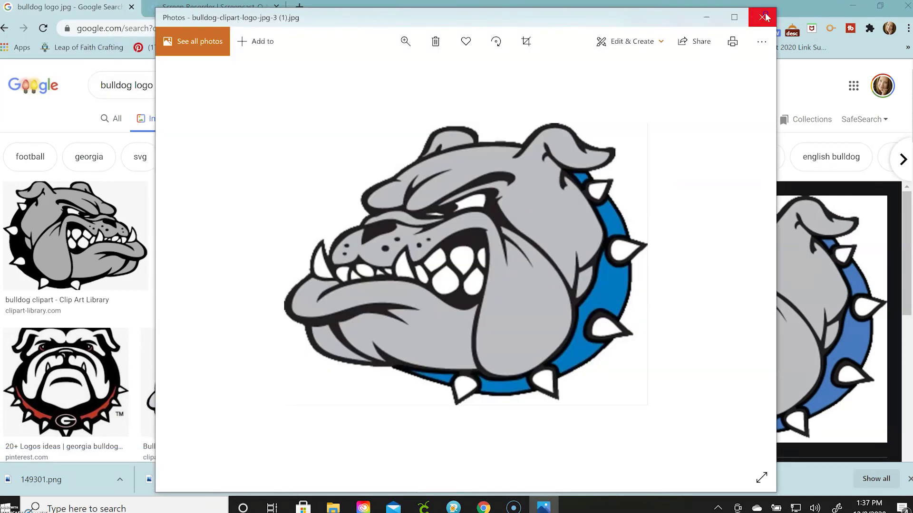
{"action": "left_click", "coordinate": [762, 17]}
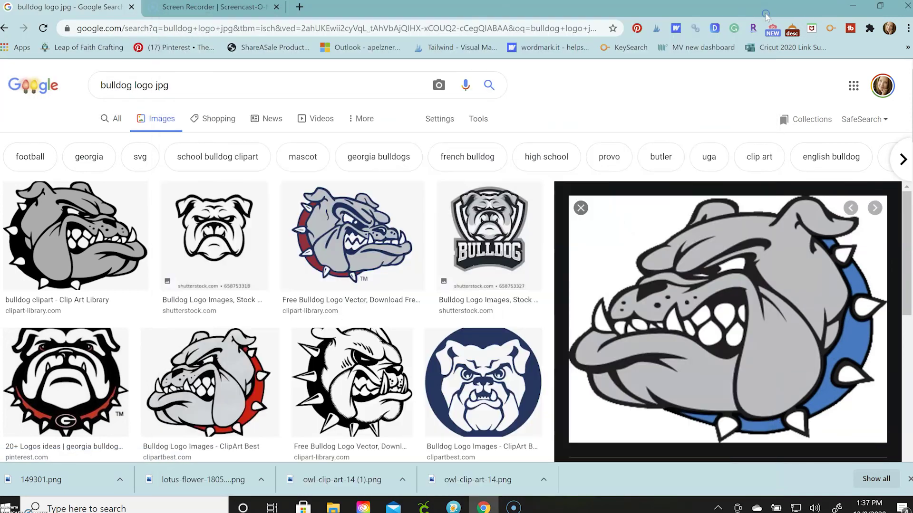
Step: Switch to Cricut Design Space and load bulldog-clipart-logo-jpg-3 (1) from Downloads as a new image upload
{"action": "left_click", "coordinate": [425, 508]}
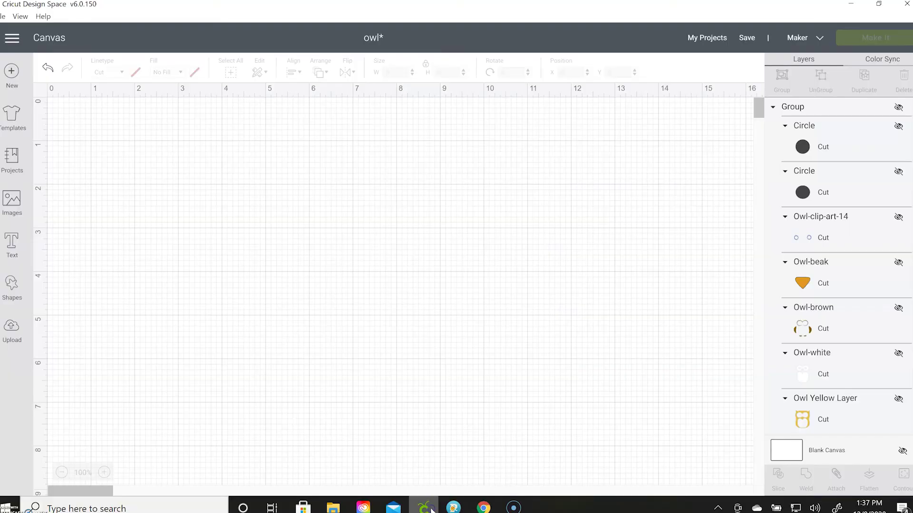
{"action": "left_click", "coordinate": [12, 331]}
{"action": "left_click", "coordinate": [260, 251]}
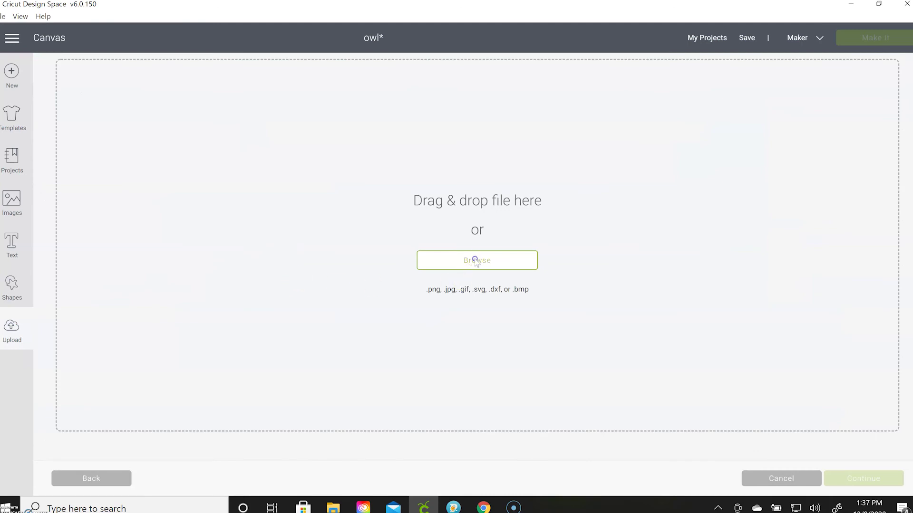
{"action": "left_click", "coordinate": [475, 261]}
{"action": "left_click", "coordinate": [117, 112]}
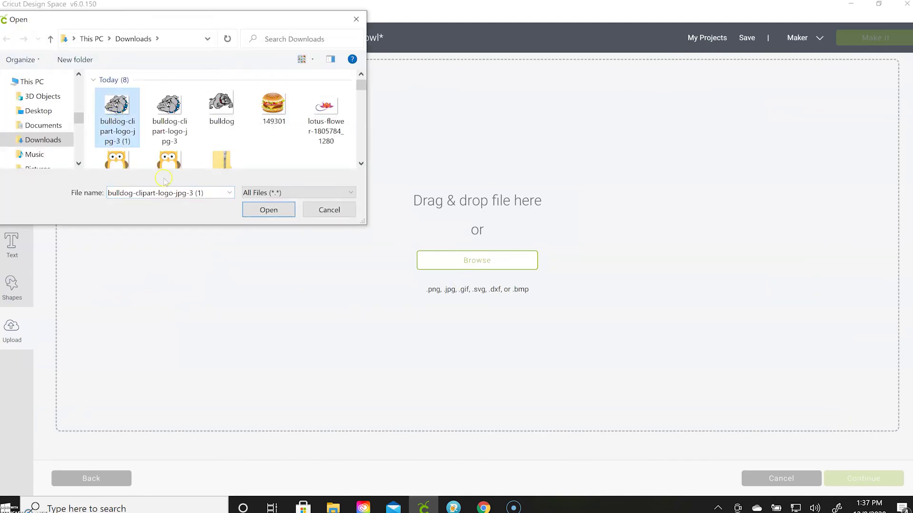
{"action": "left_click", "coordinate": [267, 211]}
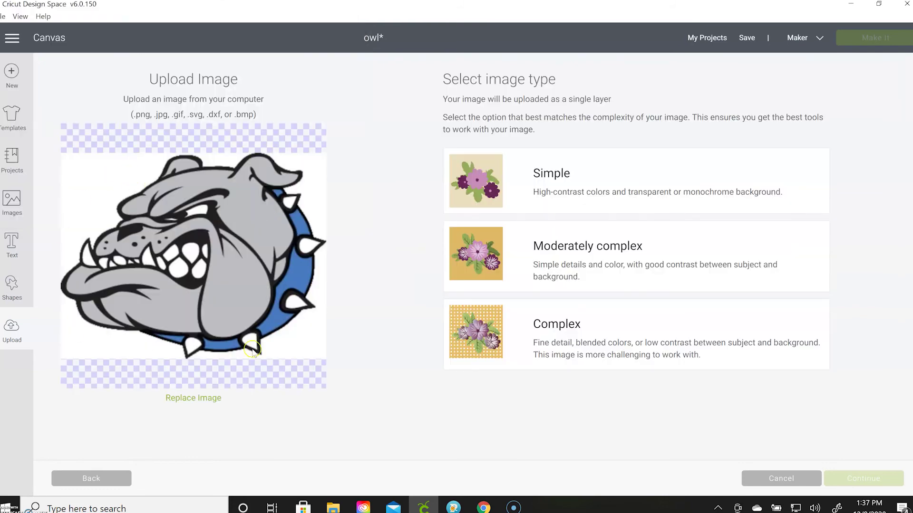
Step: Compare the Simple, Moderately complex and Complex image types for the bulldog and continue with Complex
{"action": "left_click", "coordinate": [542, 333]}
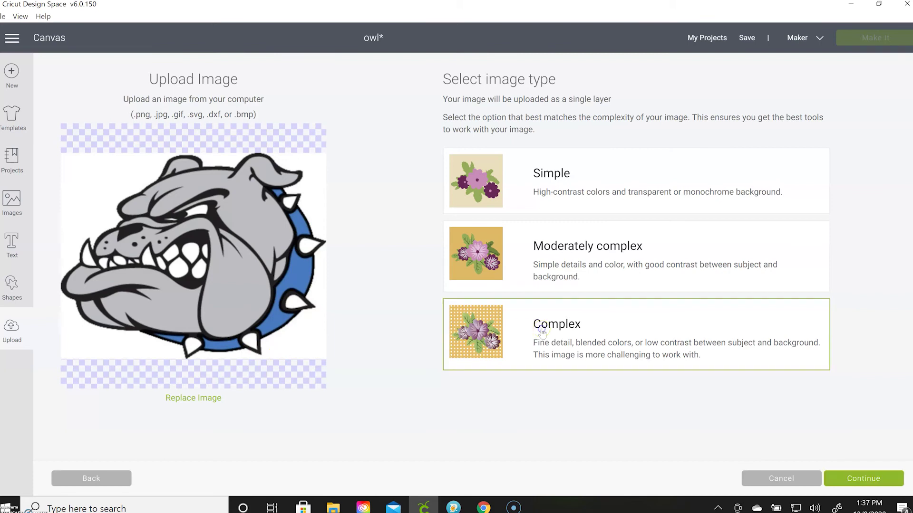
{"action": "left_click", "coordinate": [563, 172]}
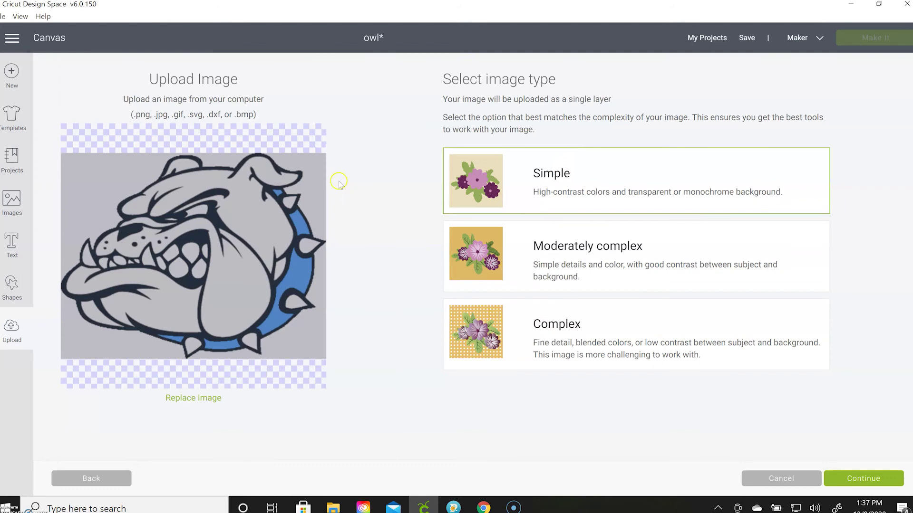
{"action": "left_click", "coordinate": [580, 256]}
{"action": "left_click", "coordinate": [574, 177]}
{"action": "left_click", "coordinate": [704, 333]}
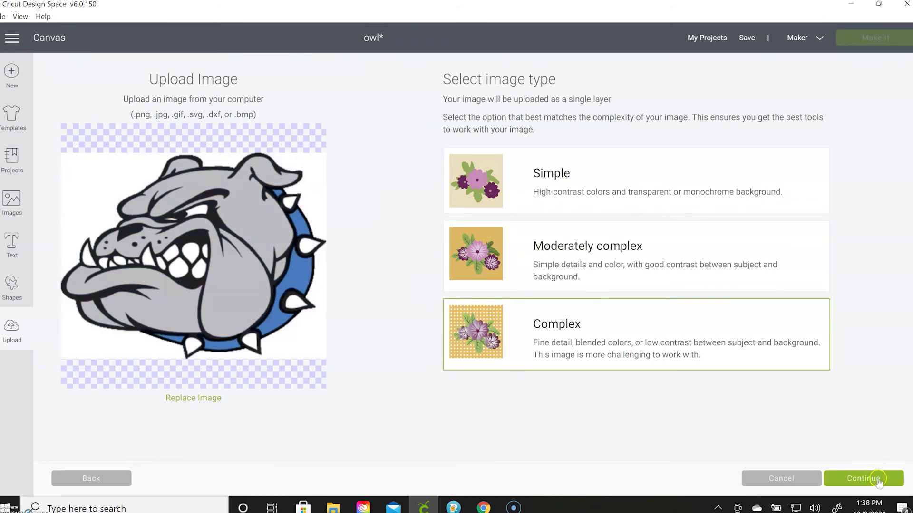
{"action": "left_click", "coordinate": [863, 479]}
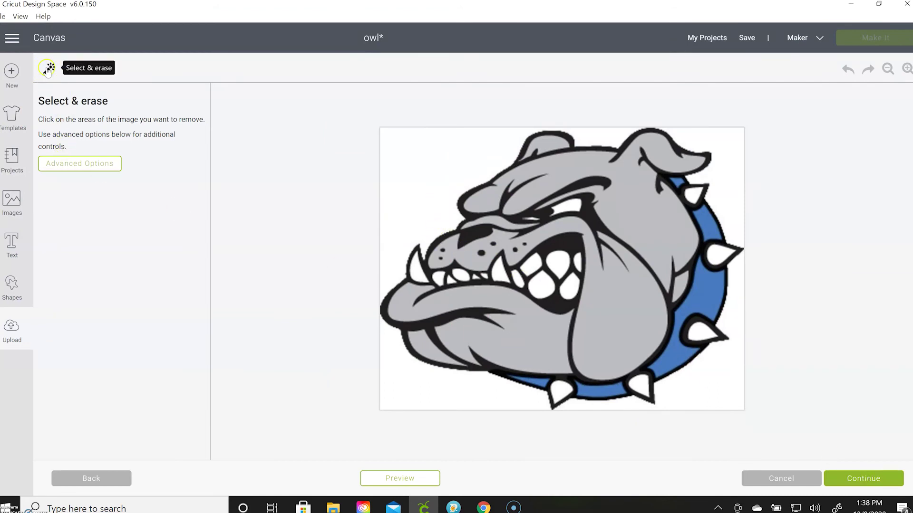
Step: Erase all white background areas around the bulldog's head and check the resulting silhouette in the cut preview
{"action": "left_click", "coordinate": [417, 175]}
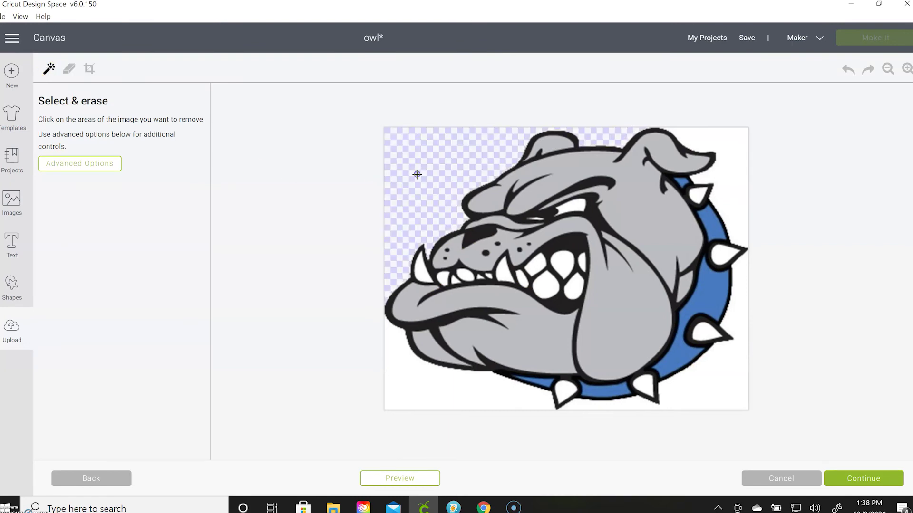
{"action": "left_click", "coordinate": [432, 384]}
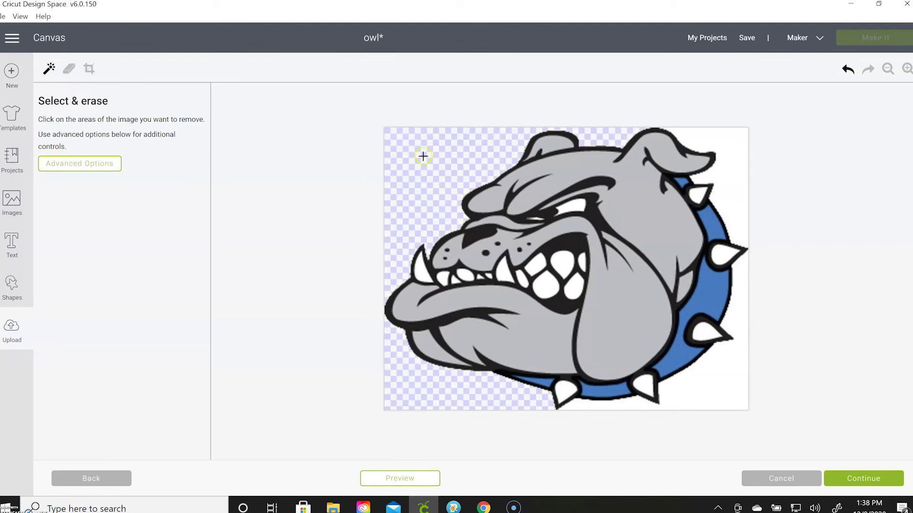
{"action": "left_click", "coordinate": [714, 380]}
{"action": "left_click", "coordinate": [734, 186]}
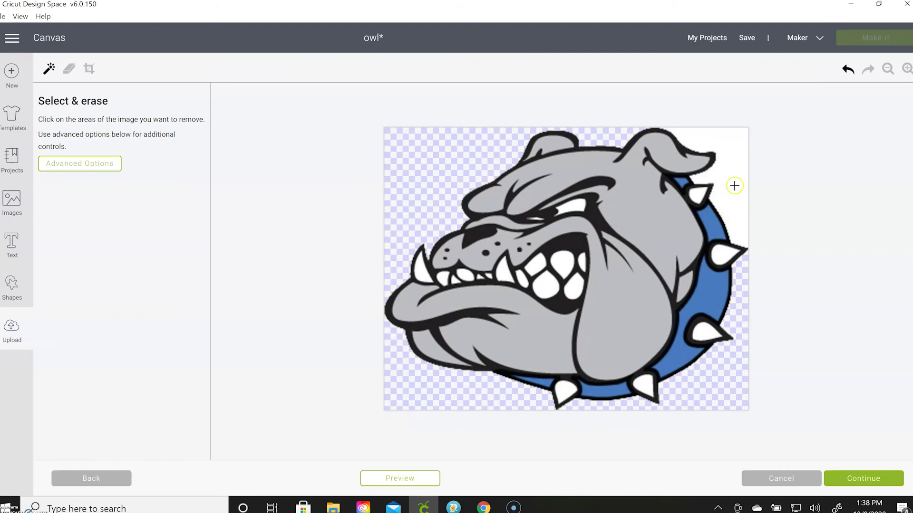
{"action": "left_click", "coordinate": [723, 295]}
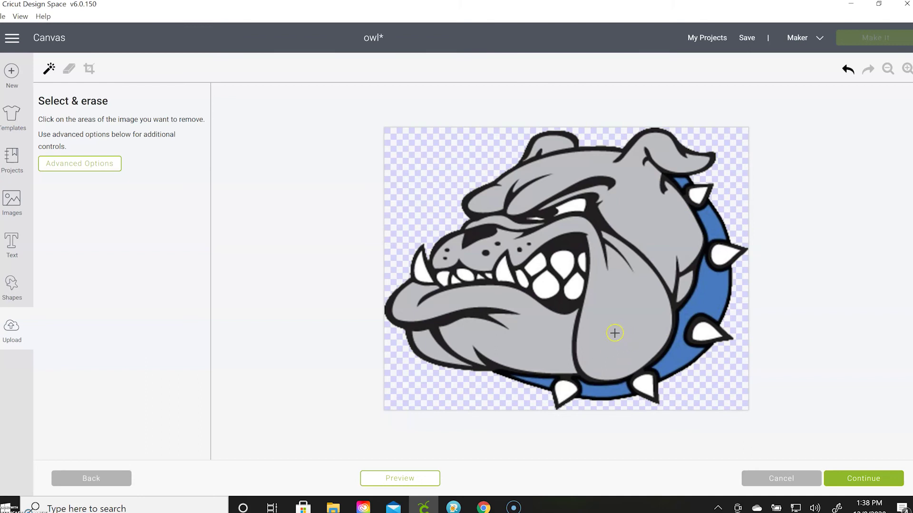
{"action": "left_click", "coordinate": [413, 479]}
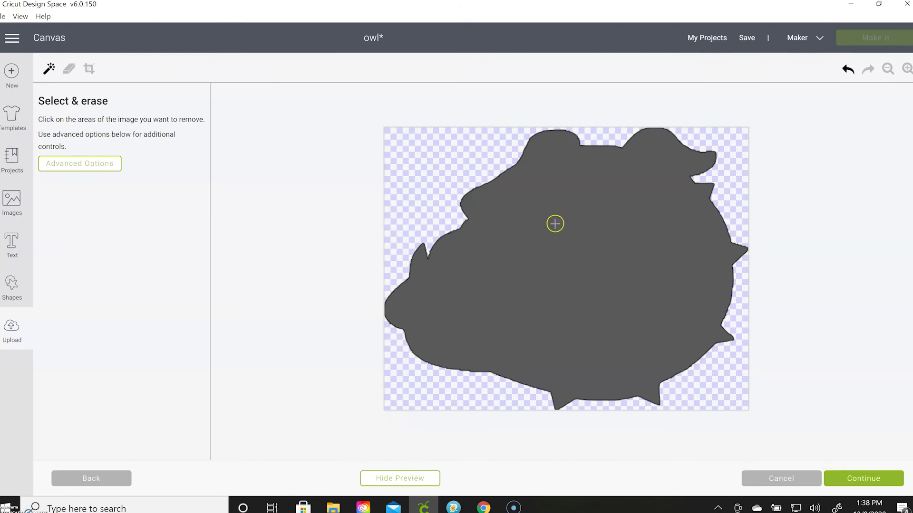
{"action": "left_click", "coordinate": [409, 481]}
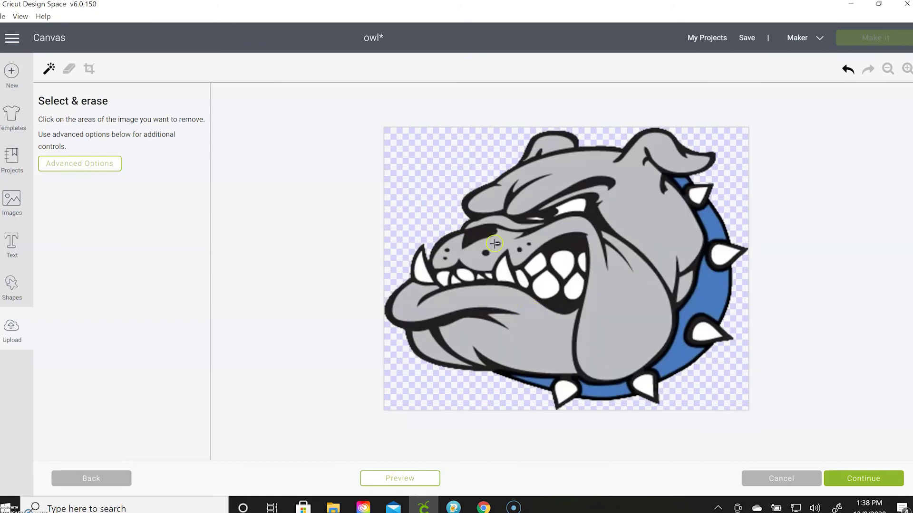
Step: Erase the gray fill from the bulldog's jaw, jowl, face and far ear, keeping the black outlines
{"action": "left_click", "coordinate": [544, 346]}
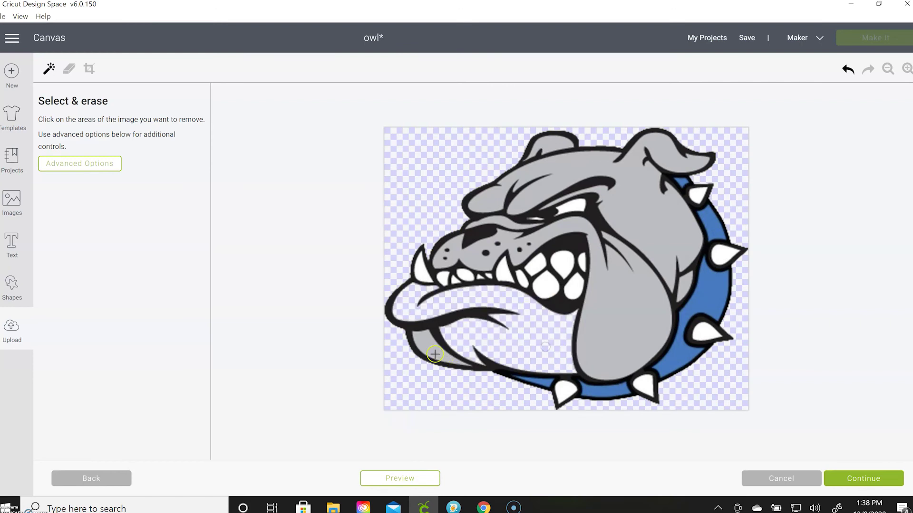
{"action": "left_click", "coordinate": [625, 331]}
{"action": "left_click", "coordinate": [648, 213]}
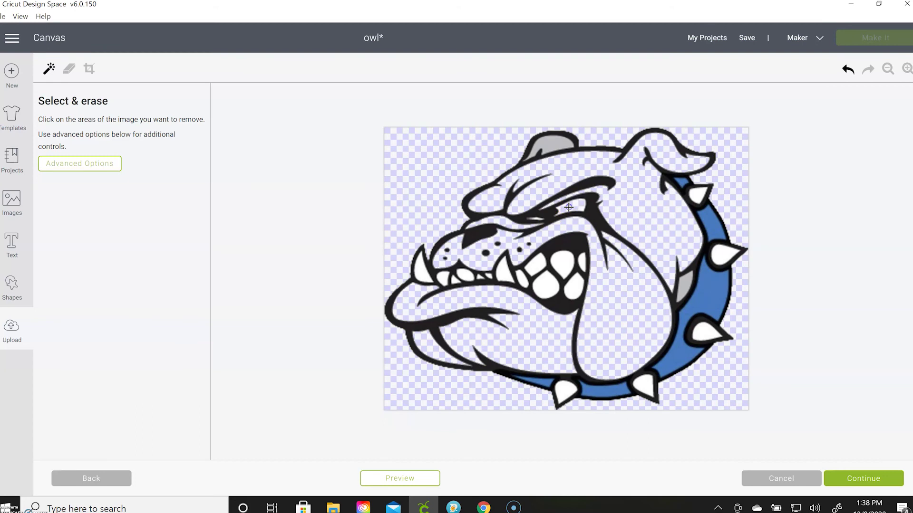
{"action": "left_click", "coordinate": [549, 149]}
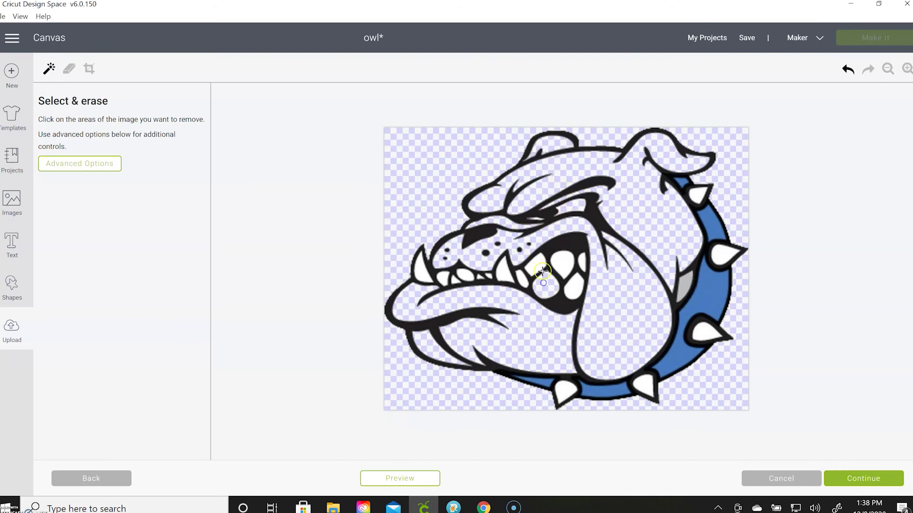
Step: Erase the white fill from the bulldog's teeth and fangs
{"action": "left_click", "coordinate": [564, 262]}
{"action": "left_click", "coordinate": [573, 288]}
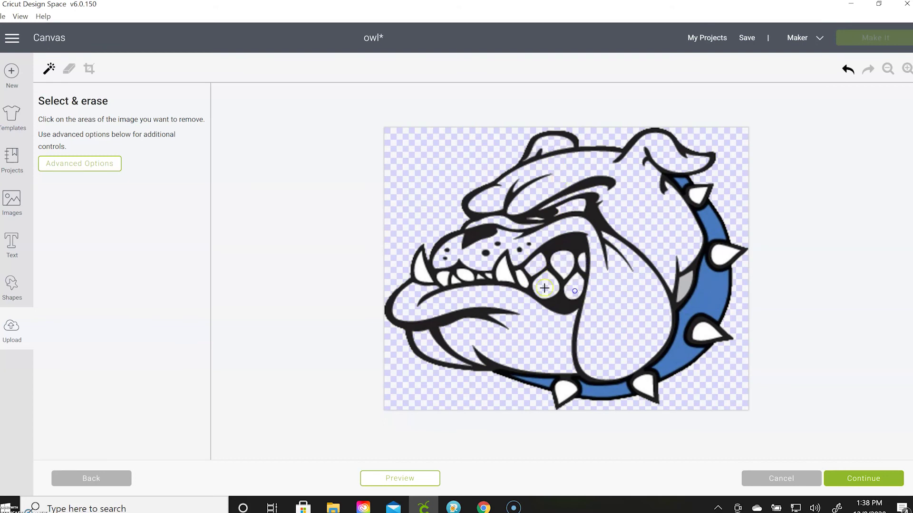
{"action": "left_click", "coordinate": [507, 275]}
{"action": "left_click", "coordinate": [452, 279]}
{"action": "left_click", "coordinate": [422, 271]}
Step: Erase the blue collar sections, the white collar spikes and the remaining gray patch on the neck
{"action": "left_click", "coordinate": [559, 397]}
{"action": "left_click", "coordinate": [547, 382]}
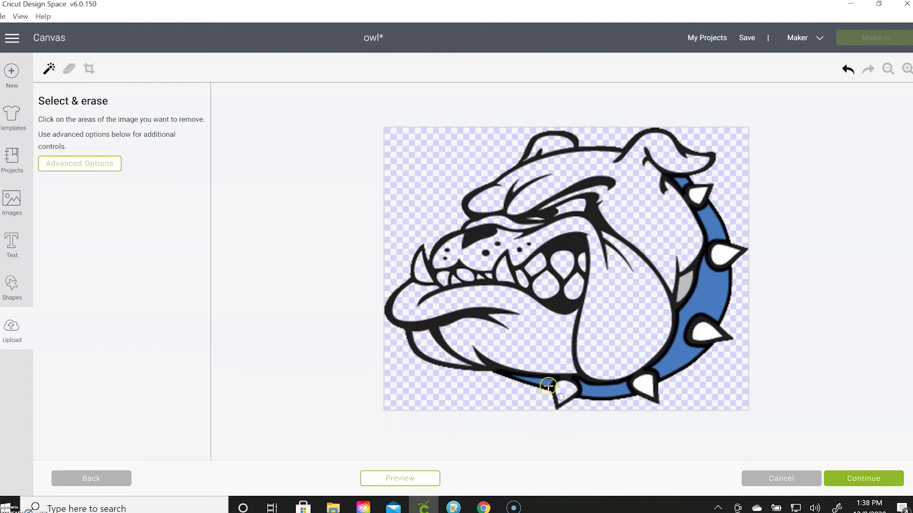
{"action": "left_click", "coordinate": [601, 391]}
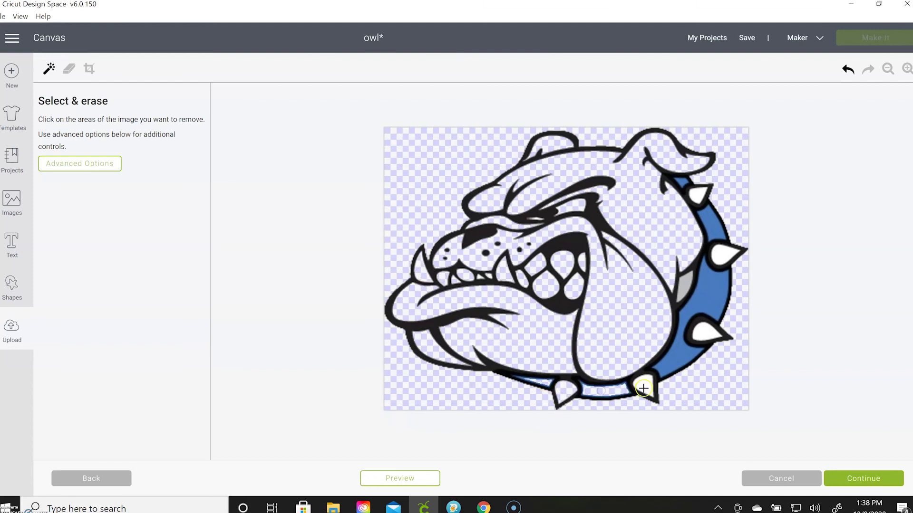
{"action": "left_click", "coordinate": [675, 358]}
{"action": "left_click", "coordinate": [702, 334]}
{"action": "left_click", "coordinate": [683, 286]}
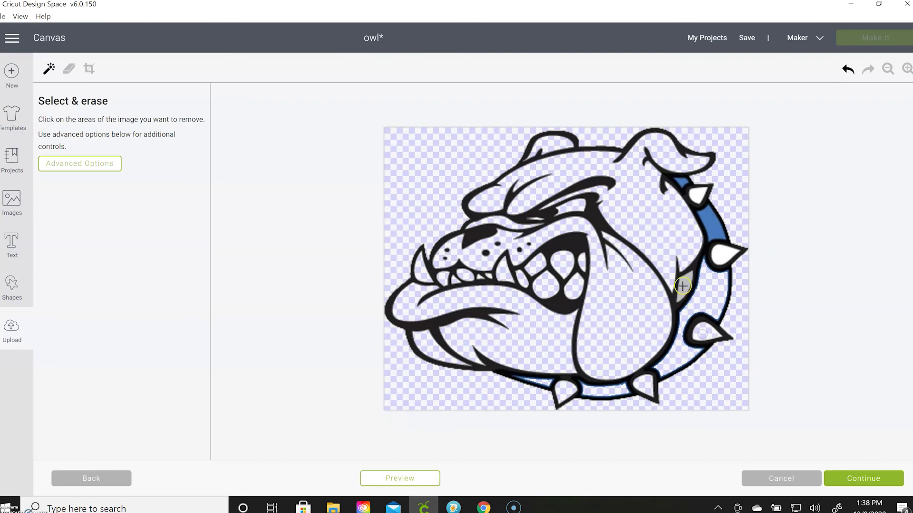
{"action": "left_click", "coordinate": [723, 255]}
{"action": "left_click", "coordinate": [710, 223]}
{"action": "left_click", "coordinate": [697, 194]}
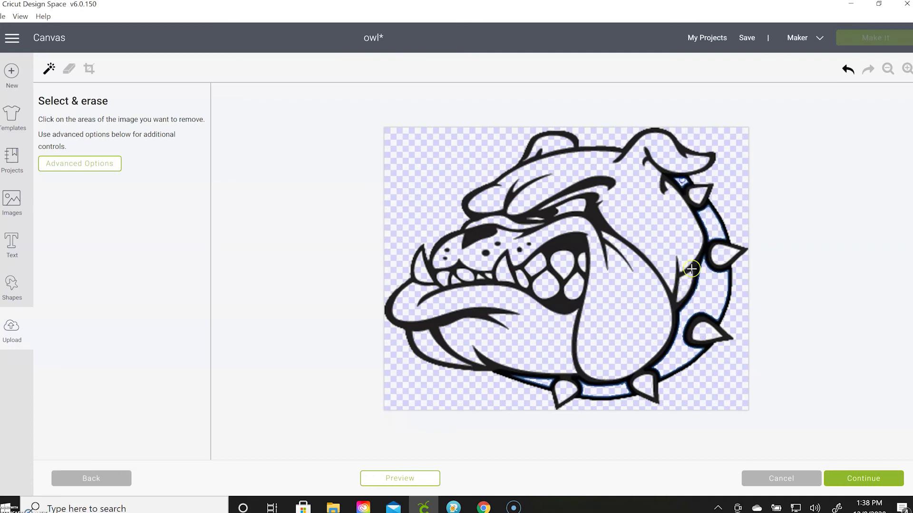
Step: Check the cut preview of the bulldog outline and save the upload as a Cut image named bulldog-clipart-logo-jpg-3 (1)
{"action": "left_click", "coordinate": [414, 478]}
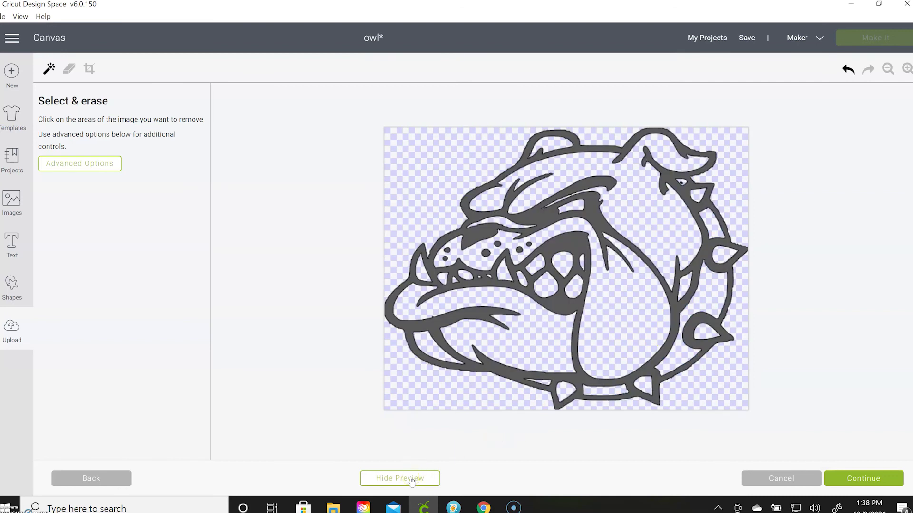
{"action": "left_click", "coordinate": [412, 481]}
{"action": "left_click", "coordinate": [888, 472]}
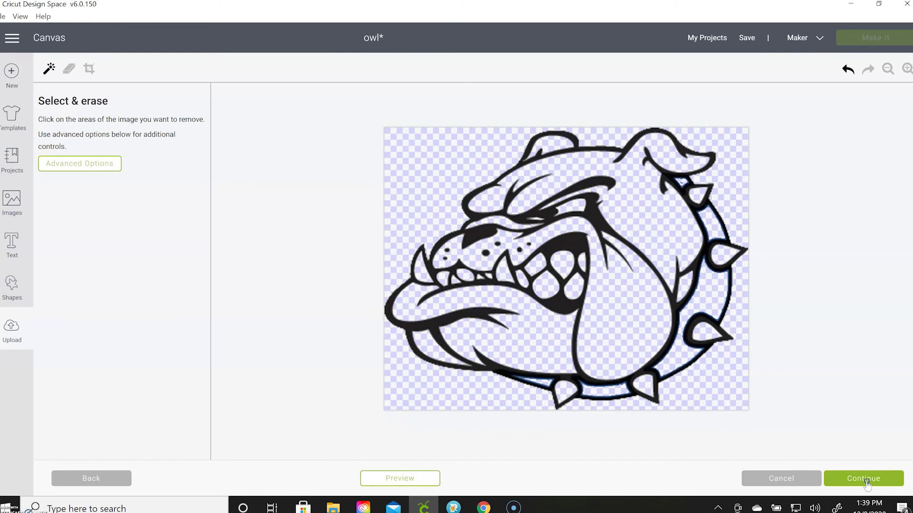
{"action": "left_click", "coordinate": [528, 284]}
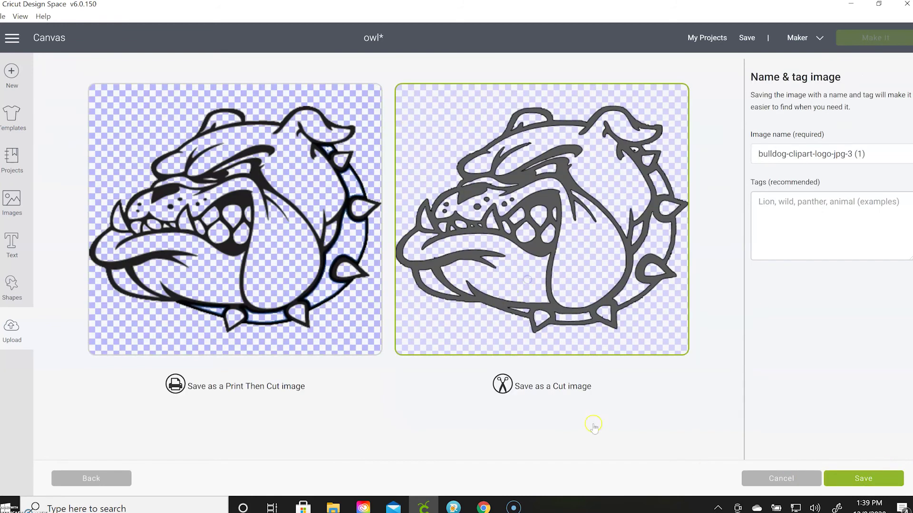
{"action": "left_click", "coordinate": [858, 480]}
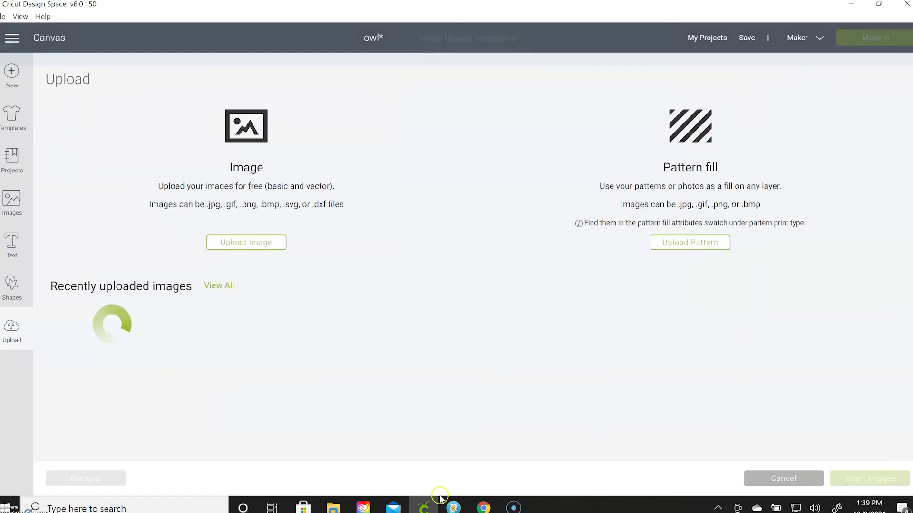
Step: Insert the newly uploaded bulldog outline onto the canvas and duplicate it three times
{"action": "left_click", "coordinate": [107, 385]}
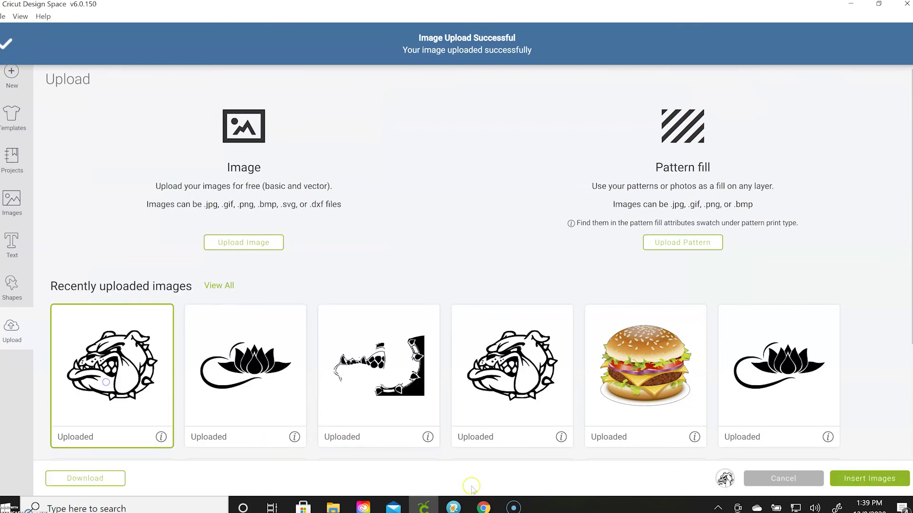
{"action": "left_click", "coordinate": [855, 480]}
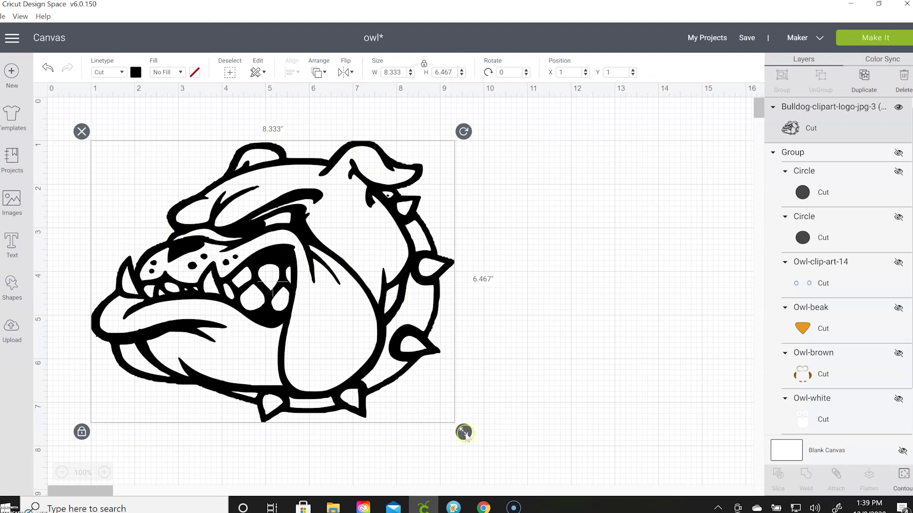
{"action": "left_click", "coordinate": [863, 77]}
{"action": "left_click", "coordinate": [864, 77]}
{"action": "left_click", "coordinate": [863, 77]}
Step: Spread the four bulldog copies apart on the canvas and open the contours of the frontmost copy
{"action": "left_click_drag", "start_coordinate": [429, 300], "coordinate": [745, 262]}
{"action": "left_click_drag", "start_coordinate": [366, 270], "coordinate": [693, 270]}
{"action": "left_click_drag", "start_coordinate": [334, 291], "coordinate": [291, 261]}
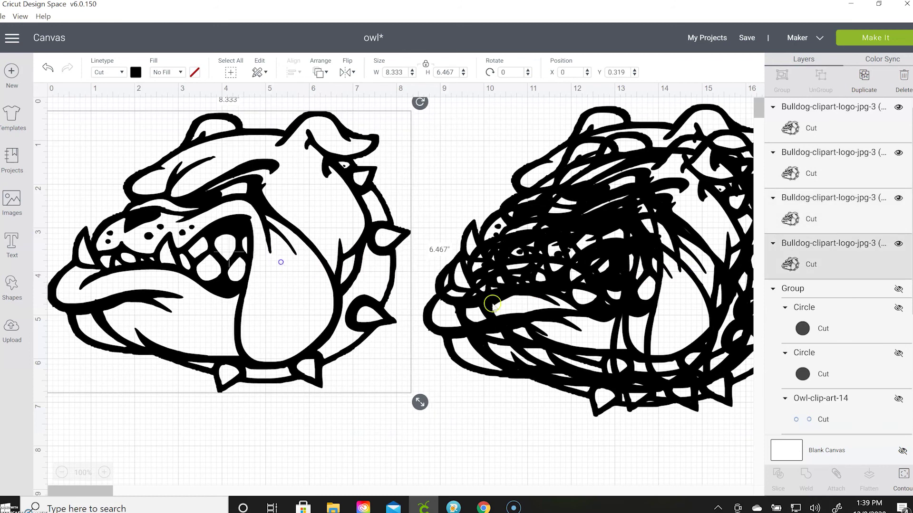
{"action": "left_click_drag", "start_coordinate": [572, 311], "coordinate": [462, 351]}
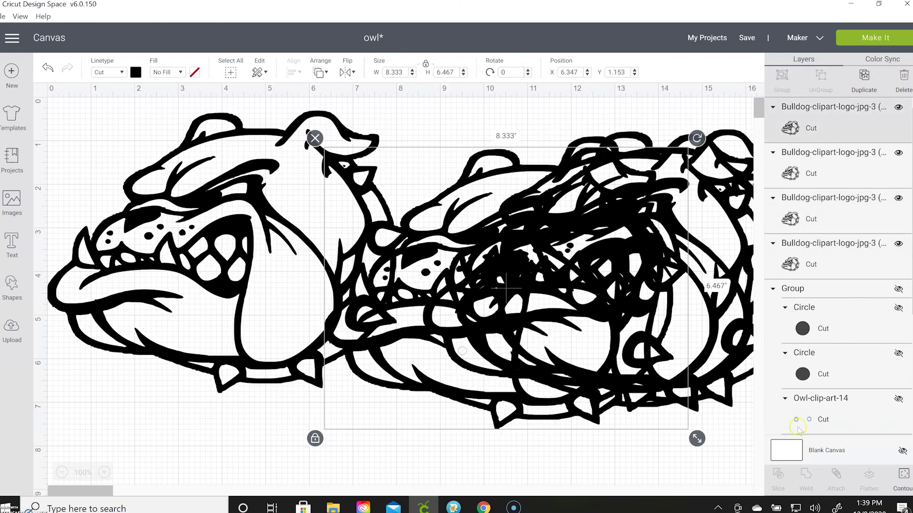
{"action": "left_click", "coordinate": [903, 479]}
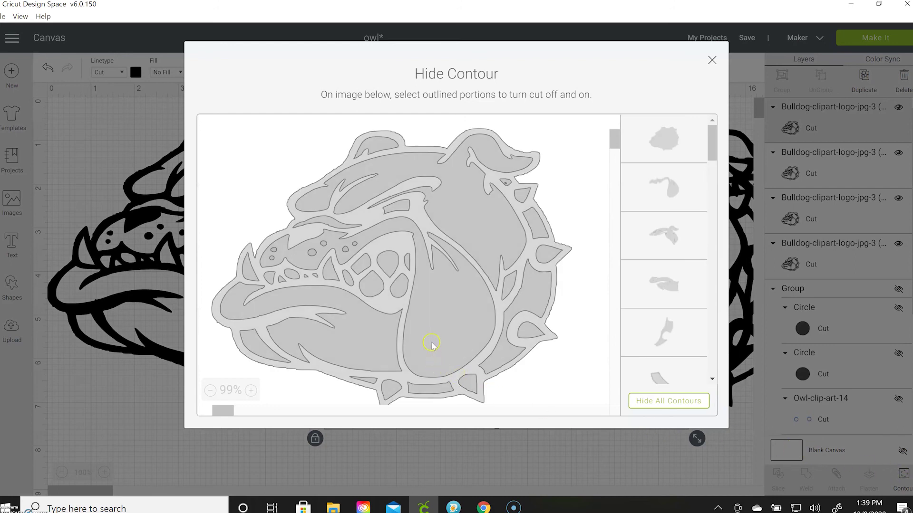
{"action": "left_click", "coordinate": [359, 341]}
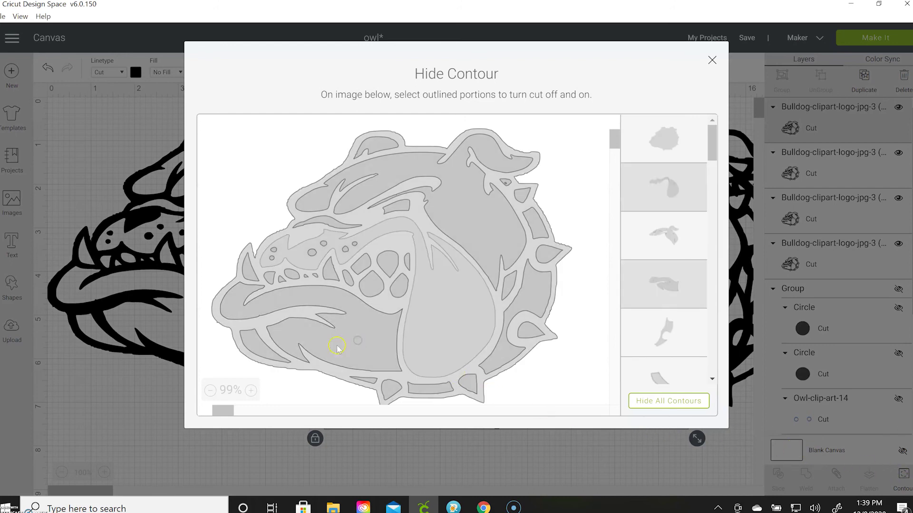
{"action": "left_click", "coordinate": [261, 351]}
{"action": "left_click", "coordinate": [395, 385]}
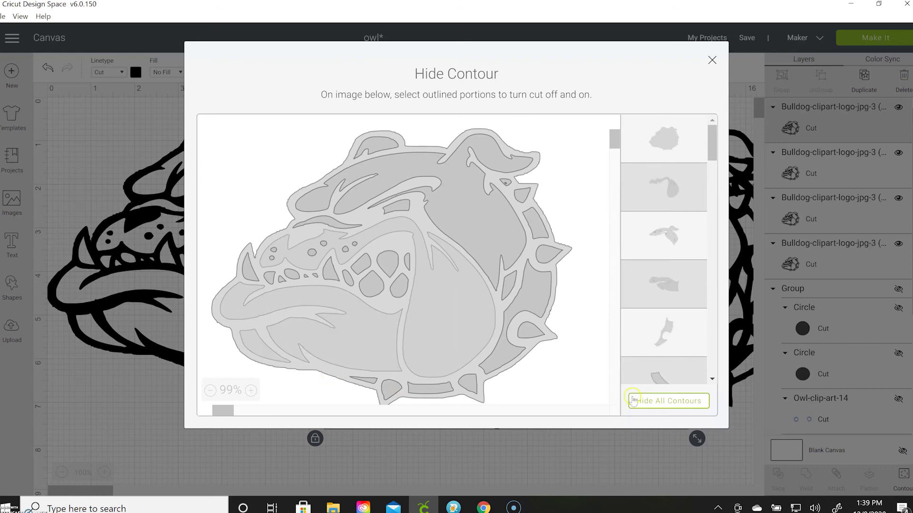
Step: Hide all inner contours of this copy and turn on only the fur areas of the jowl, jaw, head and neck
{"action": "left_click", "coordinate": [656, 405]}
{"action": "left_click", "coordinate": [445, 340]}
{"action": "left_click", "coordinate": [364, 339]}
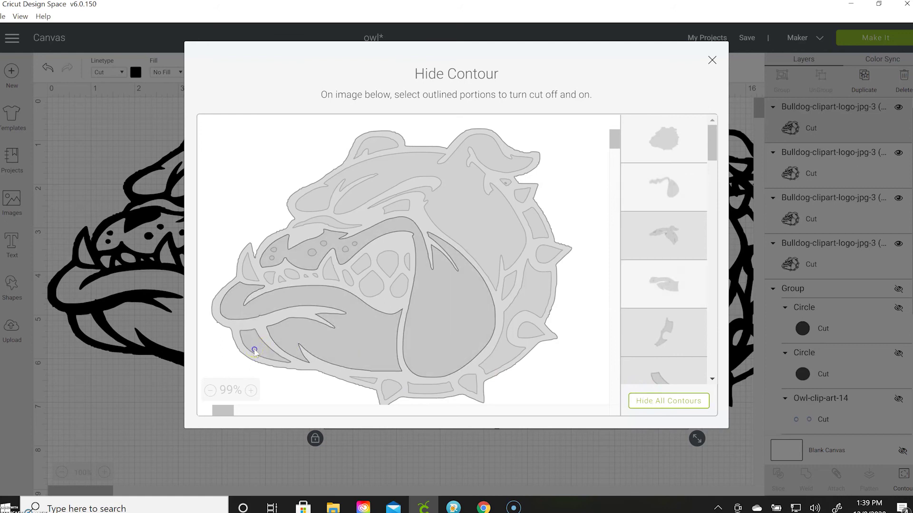
{"action": "left_click", "coordinate": [373, 185]}
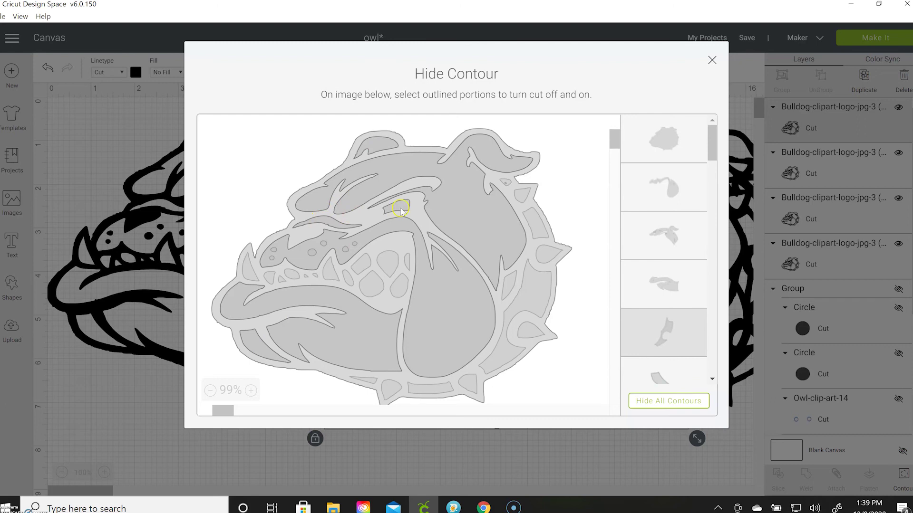
{"action": "left_click", "coordinate": [510, 281]}
{"action": "left_click", "coordinate": [694, 110]}
{"action": "left_click", "coordinate": [710, 60]}
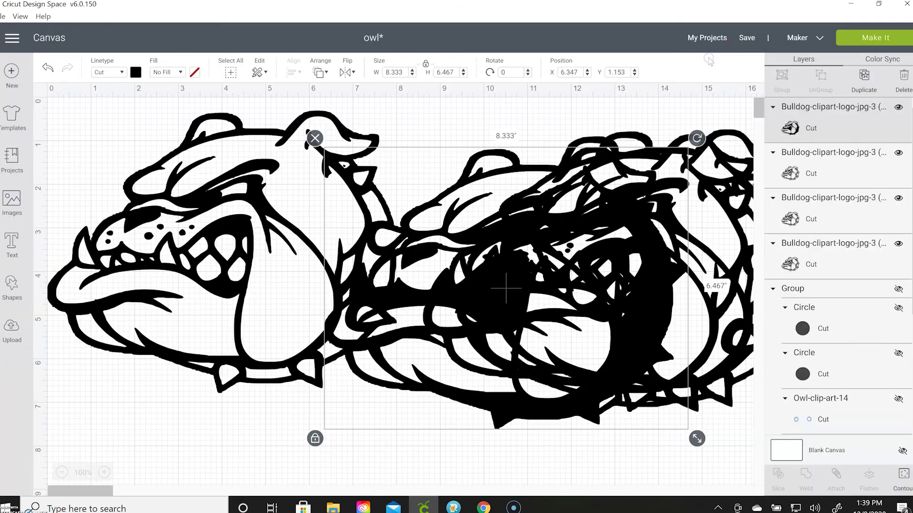
Step: Move the edited bulldog copy to an empty area of the canvas below the other copies
{"action": "left_click_drag", "start_coordinate": [497, 301], "coordinate": [281, 381]}
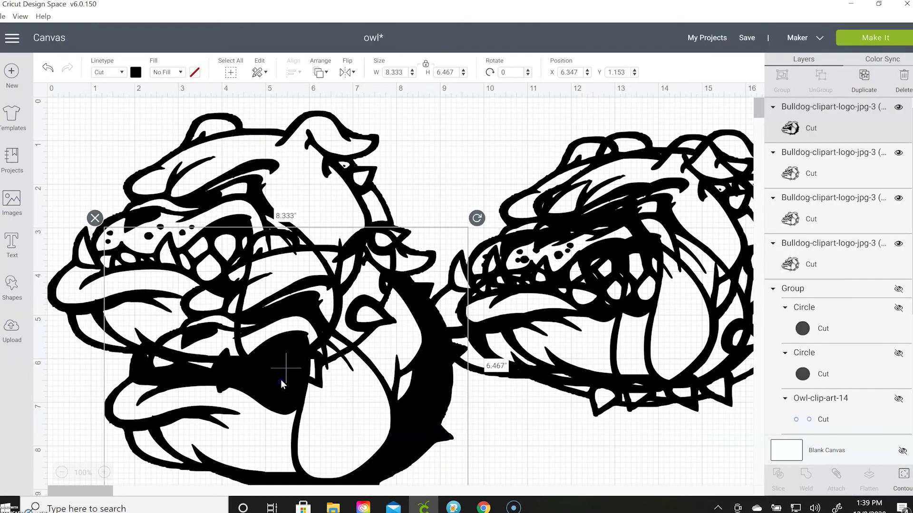
{"action": "scroll", "coordinate": [283, 373], "scroll_direction": "down", "scroll_amount": 5}
{"action": "left_click_drag", "start_coordinate": [287, 179], "coordinate": [407, 383]}
{"action": "left_click", "coordinate": [860, 459]}
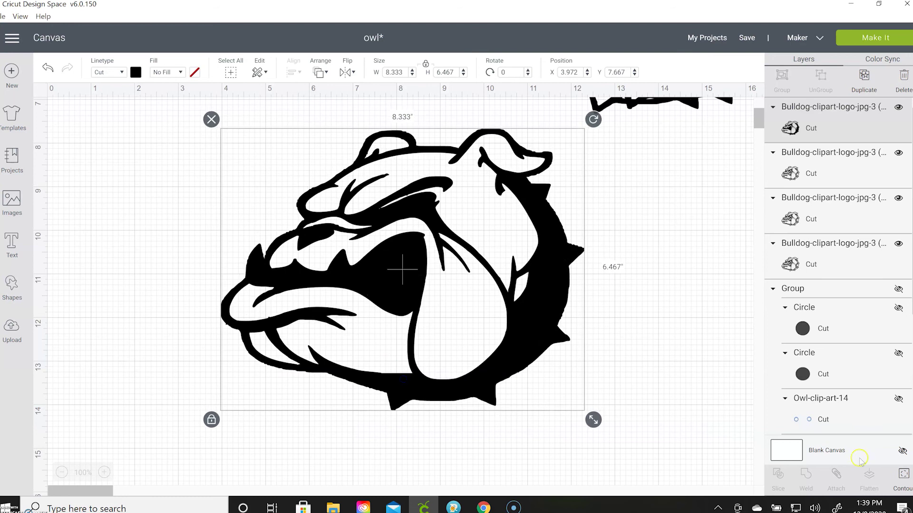
Step: Hide the copy's outer silhouette contour and turn on the remaining fur pieces, including the chin, head, ear, brow and neck
{"action": "left_click", "coordinate": [905, 473]}
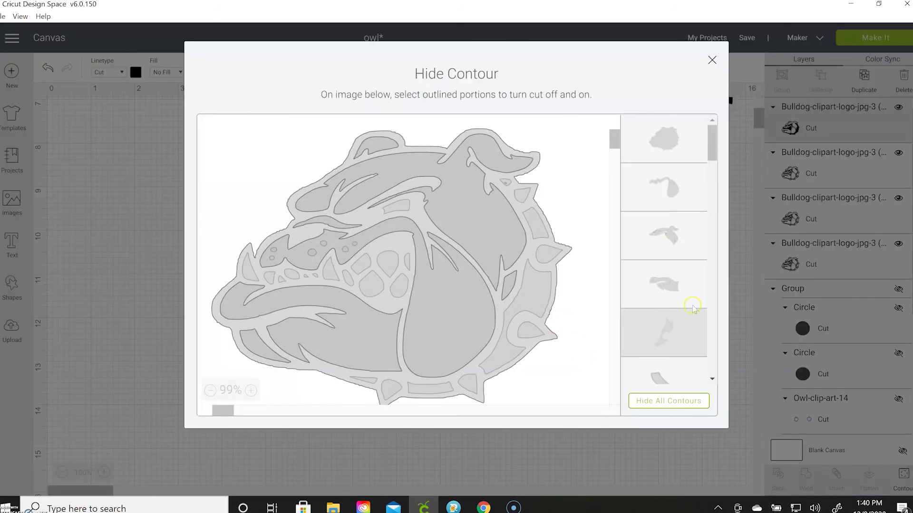
{"action": "left_click", "coordinate": [668, 142]}
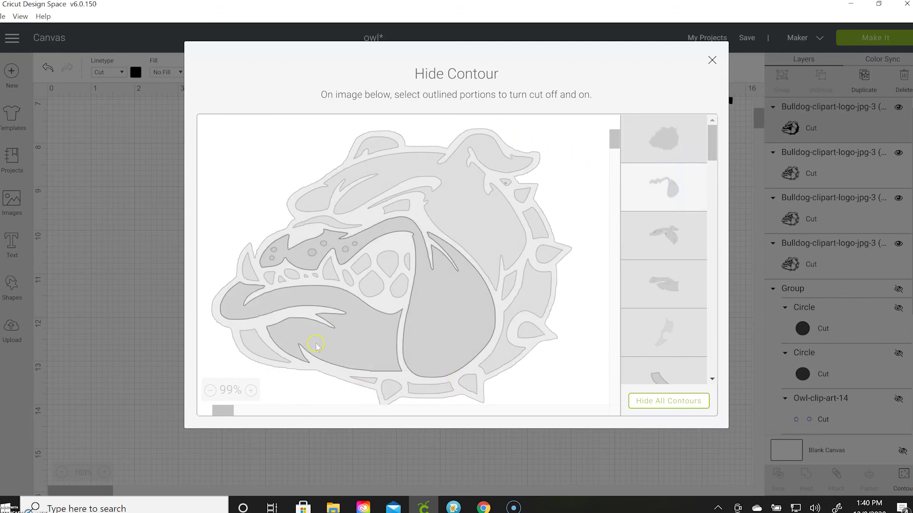
{"action": "left_click", "coordinate": [344, 354]}
{"action": "left_click", "coordinate": [261, 350]}
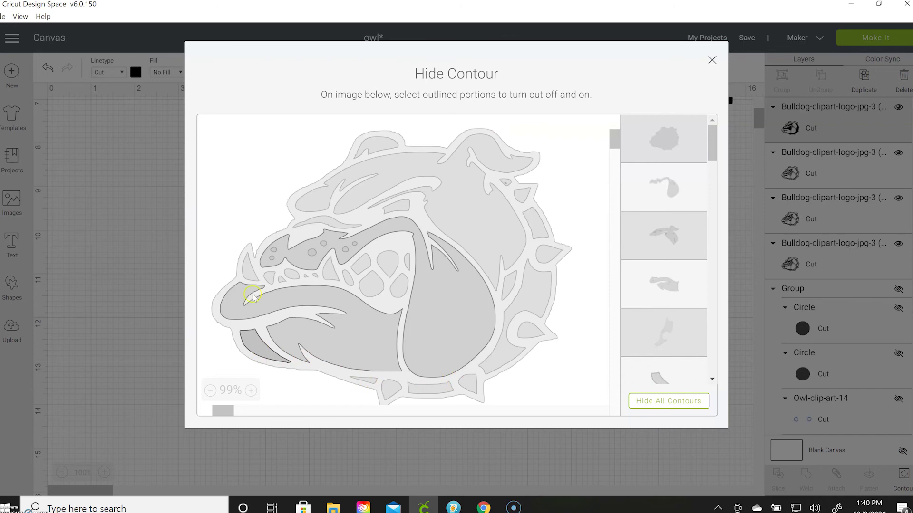
{"action": "left_click", "coordinate": [378, 182]}
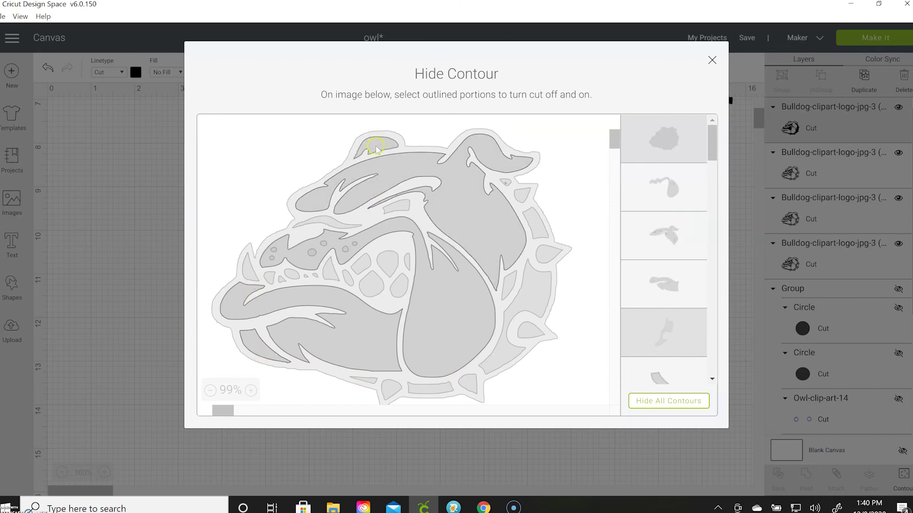
{"action": "left_click", "coordinate": [327, 222]}
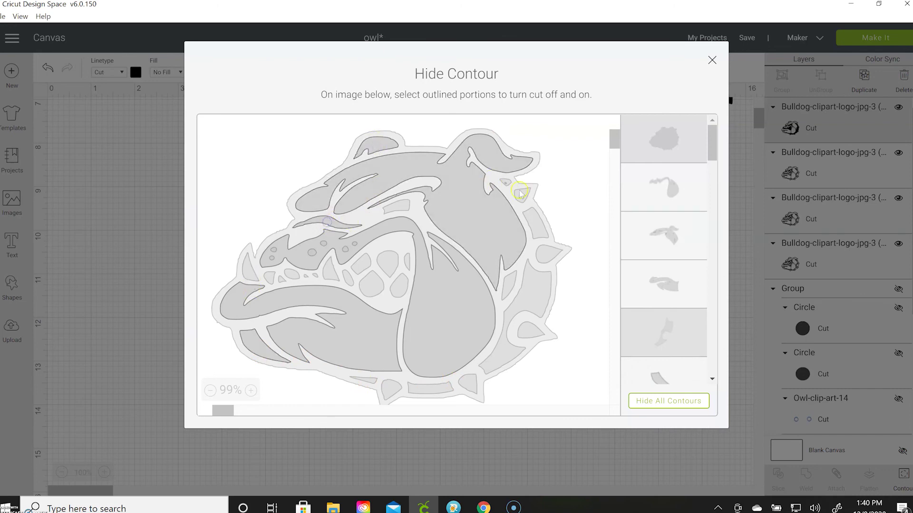
{"action": "left_click", "coordinate": [508, 289]}
{"action": "left_click", "coordinate": [711, 60]}
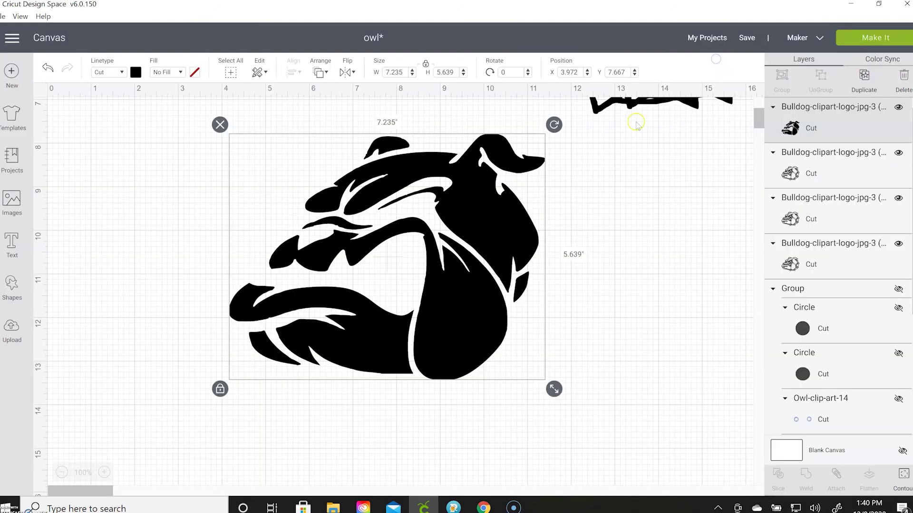
Step: Color the fur layer light gray and align it over the separate bulldog outline
{"action": "left_click", "coordinate": [136, 71]}
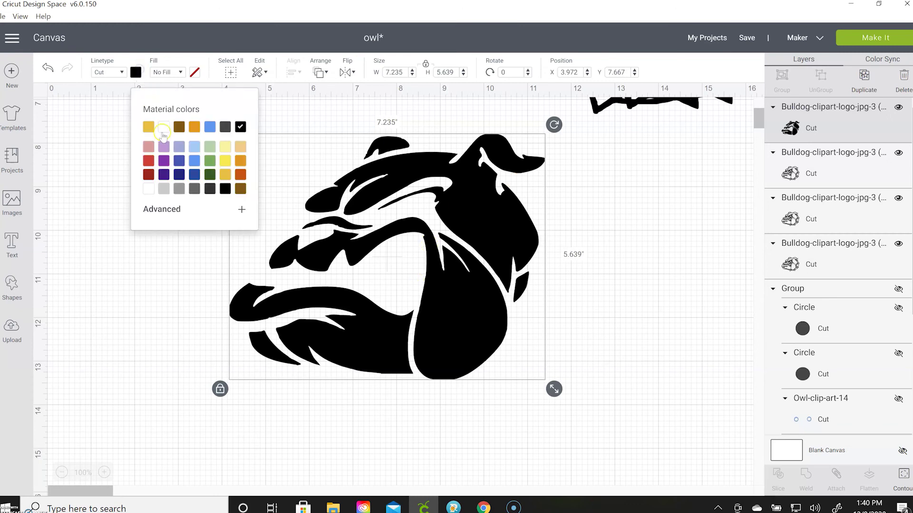
{"action": "left_click", "coordinate": [172, 189]}
{"action": "scroll", "coordinate": [320, 271], "scroll_direction": "up", "scroll_amount": 5}
{"action": "left_click_drag", "start_coordinate": [464, 469], "coordinate": [295, 156]}
Step: Move another unedited bulldog copy to the empty area below the others
{"action": "left_click_drag", "start_coordinate": [546, 280], "coordinate": [421, 355]}
{"action": "scroll", "coordinate": [428, 309], "scroll_direction": "down", "scroll_amount": 5}
{"action": "left_click_drag", "start_coordinate": [445, 257], "coordinate": [372, 400]}
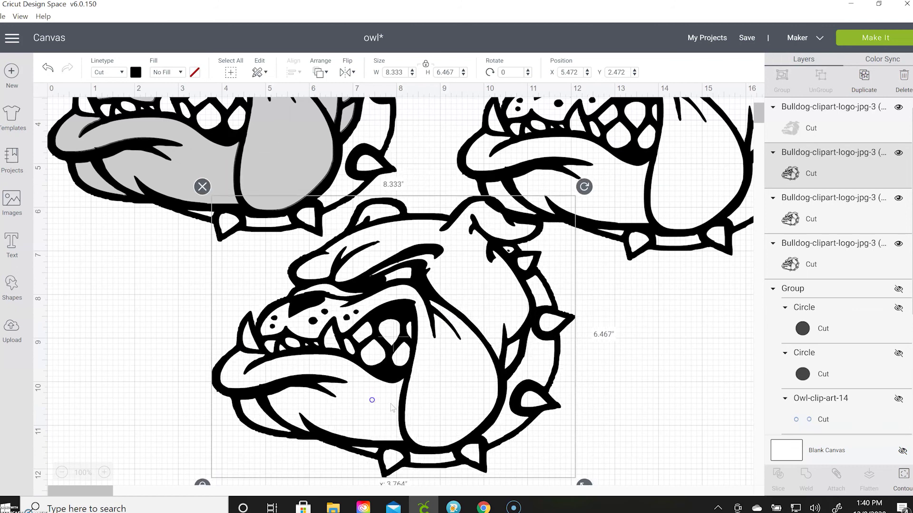
Step: Hide all contours of this copy, outer silhouette included, and turn on only the teeth, fangs and eye
{"action": "left_click", "coordinate": [905, 475]}
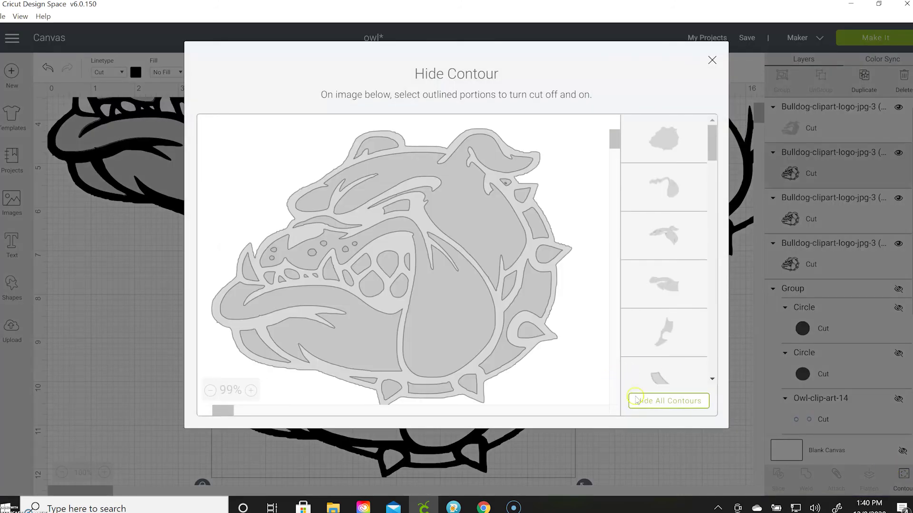
{"action": "left_click", "coordinate": [658, 402]}
{"action": "left_click", "coordinate": [400, 289]}
{"action": "left_click", "coordinate": [401, 289]}
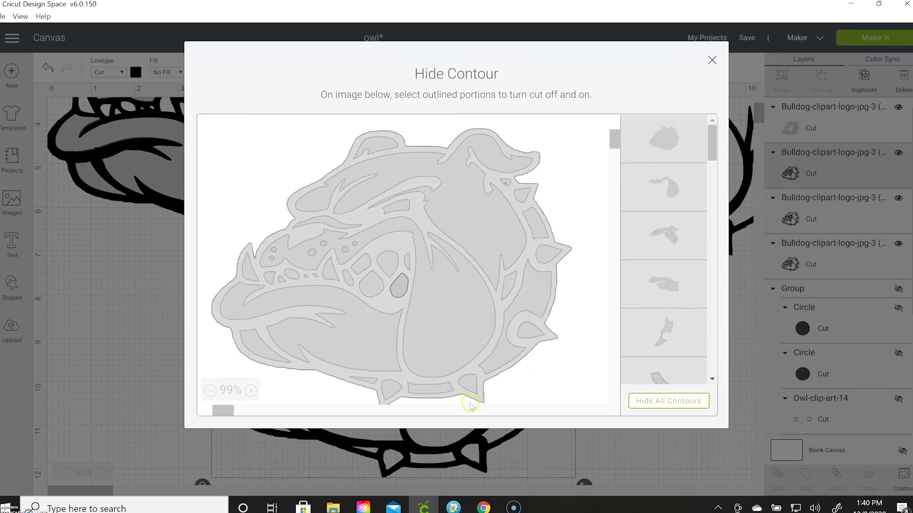
{"action": "left_click", "coordinate": [409, 262]}
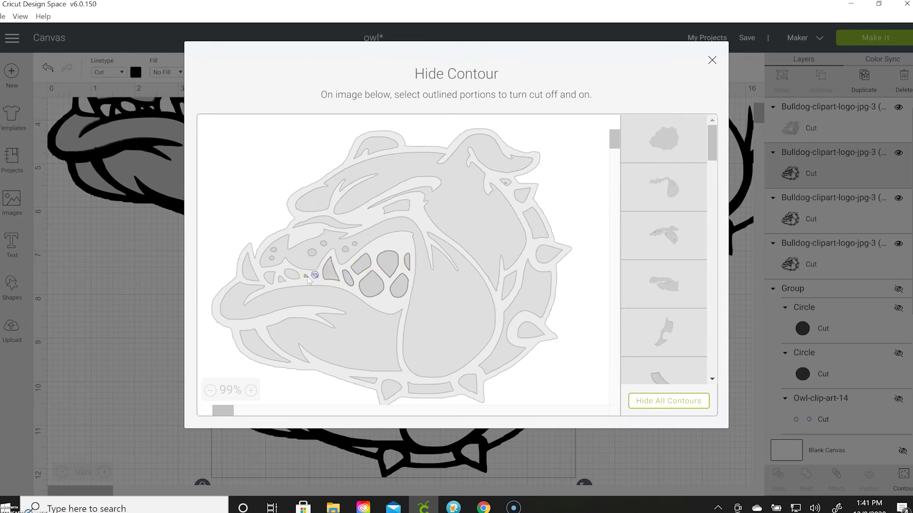
{"action": "left_click", "coordinate": [291, 276]}
{"action": "left_click", "coordinate": [247, 266]}
{"action": "left_click", "coordinate": [399, 208]}
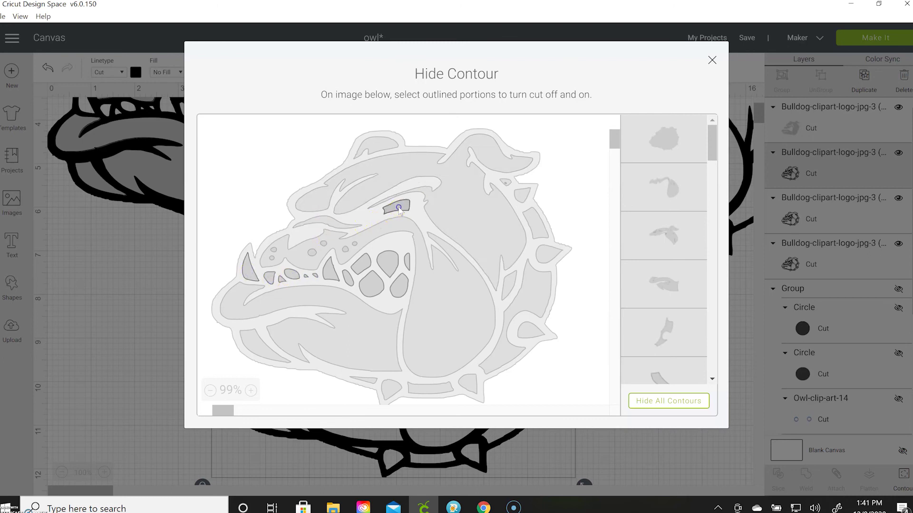
Step: Turn on the contours of the five collar spikes and apply the contour changes
{"action": "left_click", "coordinate": [392, 388]}
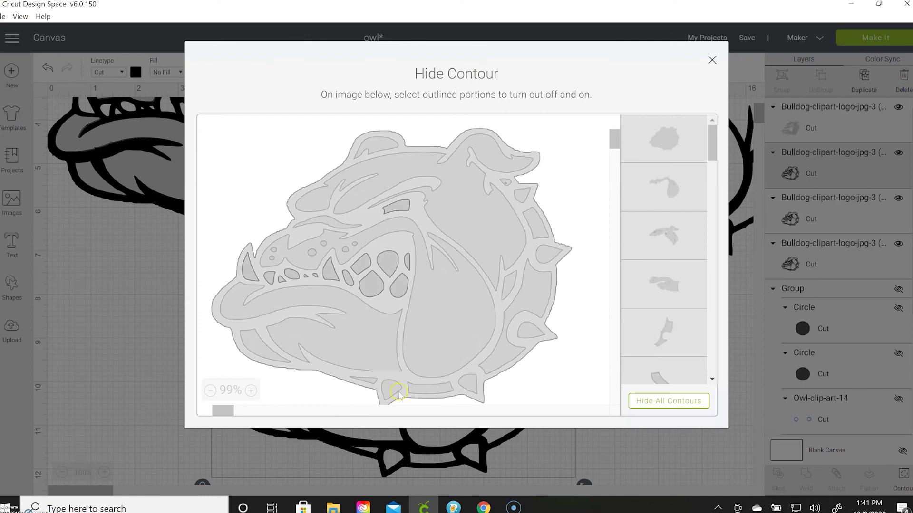
{"action": "left_click", "coordinate": [469, 384]}
{"action": "left_click", "coordinate": [533, 336]}
{"action": "left_click", "coordinate": [548, 256]}
{"action": "left_click", "coordinate": [524, 195]}
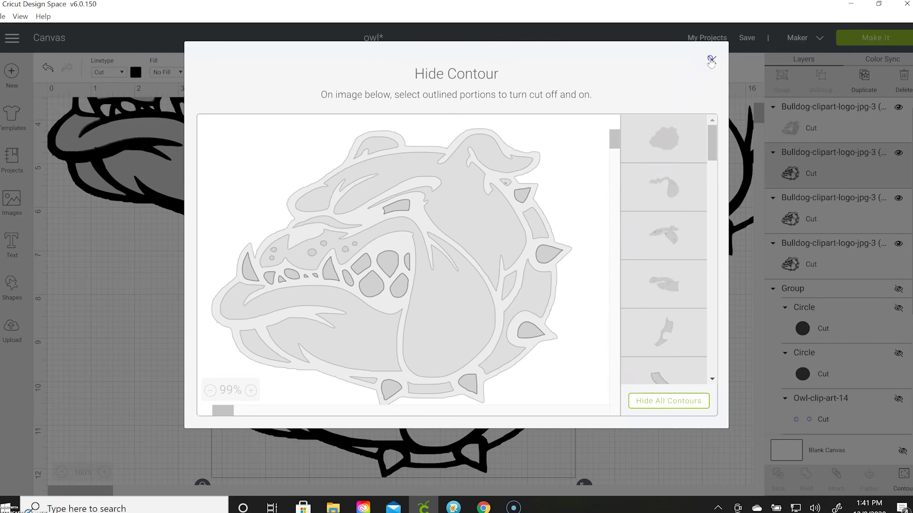
{"action": "left_click", "coordinate": [711, 60]}
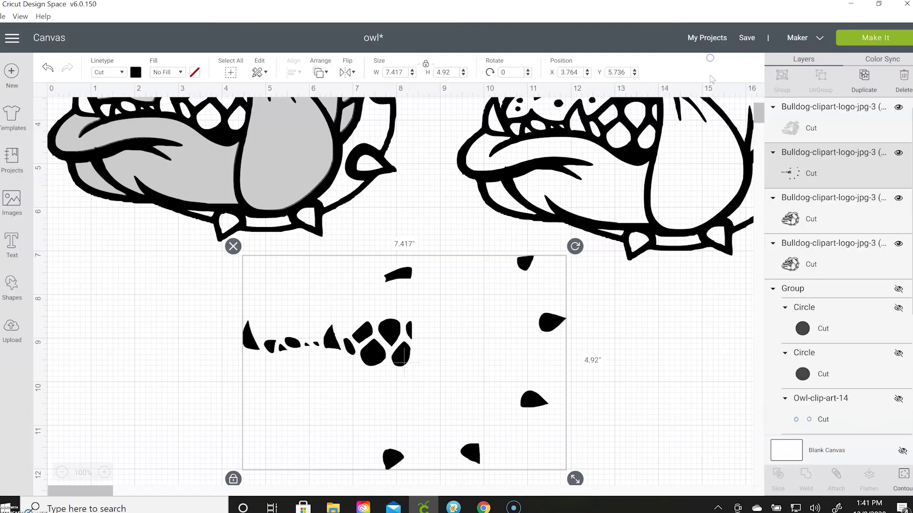
Step: Color the teeth, eye and spikes layer white and align it over the gray-filled bulldog
{"action": "left_click", "coordinate": [134, 73]}
{"action": "left_click", "coordinate": [164, 127]}
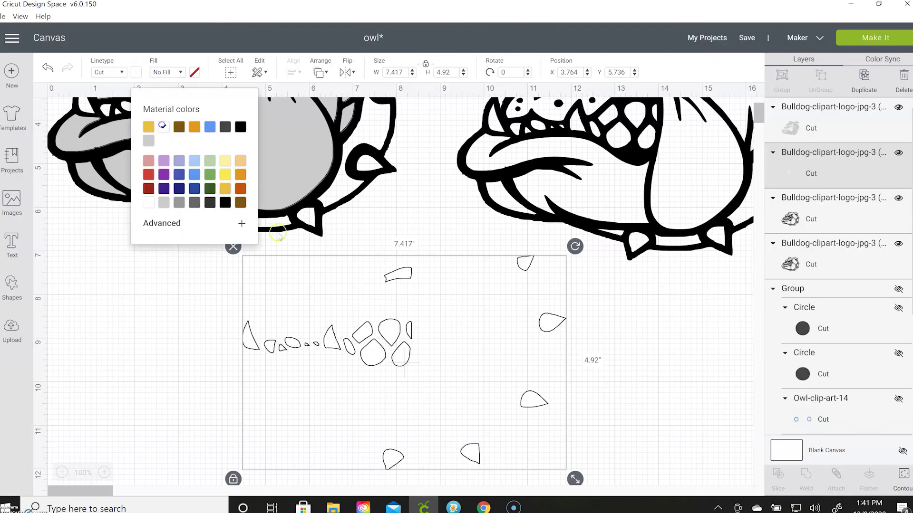
{"action": "left_click_drag", "start_coordinate": [393, 361], "coordinate": [235, 272]}
Step: Move the remaining spare bulldog copy fully into view and hide all of its inner contours
{"action": "left_click", "coordinate": [454, 202]}
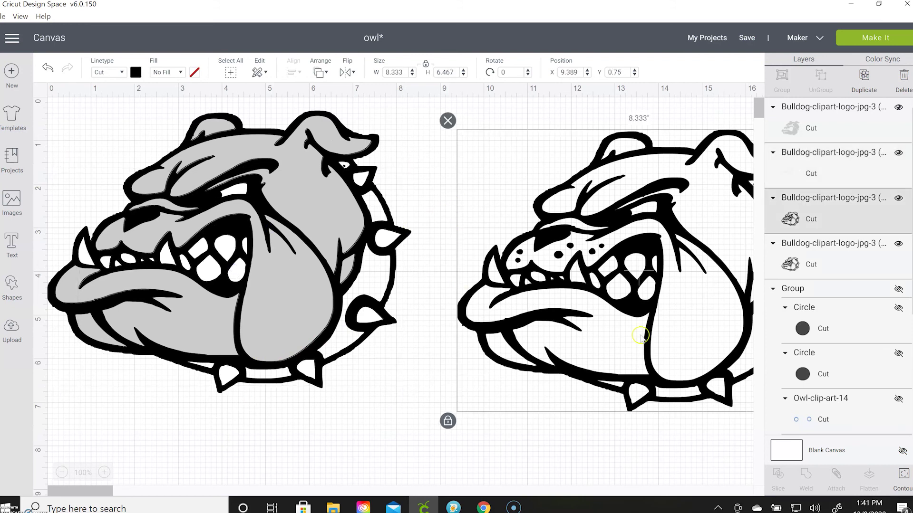
{"action": "left_click_drag", "start_coordinate": [660, 330], "coordinate": [568, 343]}
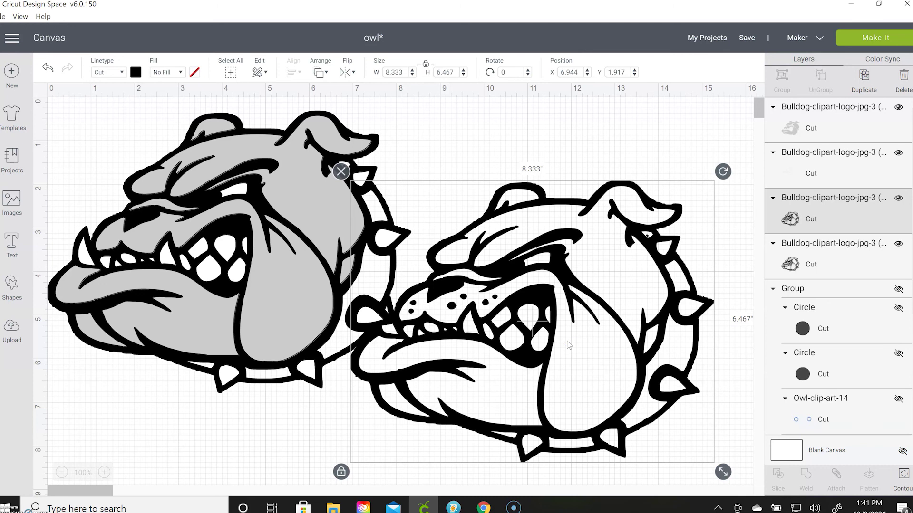
{"action": "left_click", "coordinate": [905, 475]}
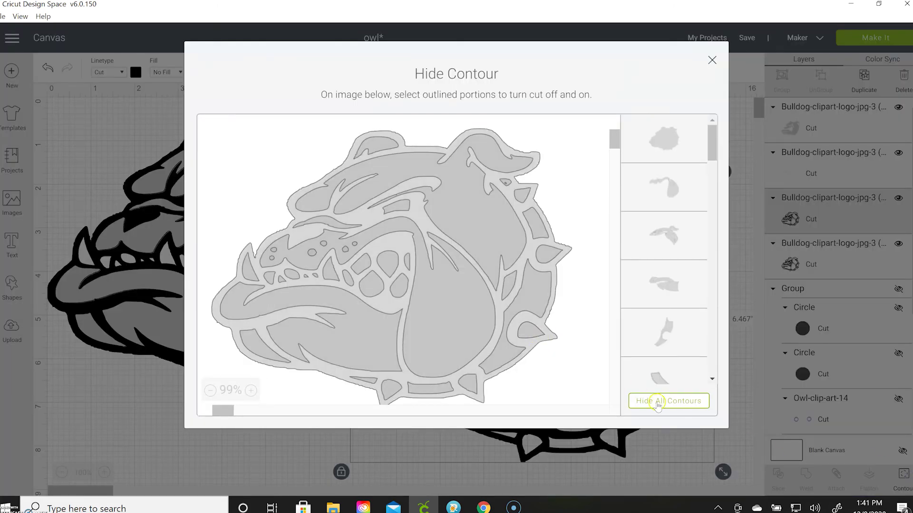
{"action": "left_click", "coordinate": [657, 401]}
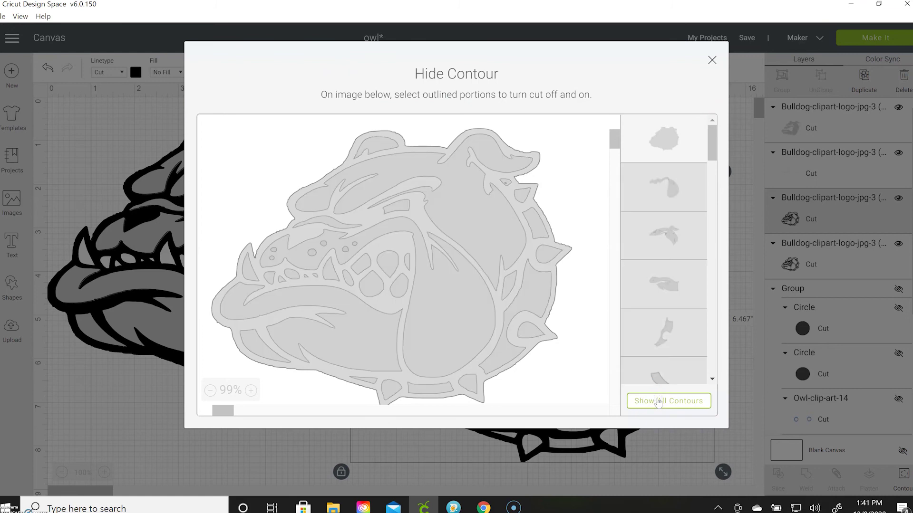
Step: Turn on only the red-collar band segments between the spikes, turn off the outer silhouette, and apply the contour changes
{"action": "left_click", "coordinate": [532, 298]}
{"action": "left_click", "coordinate": [634, 174]}
{"action": "left_click", "coordinate": [667, 143]}
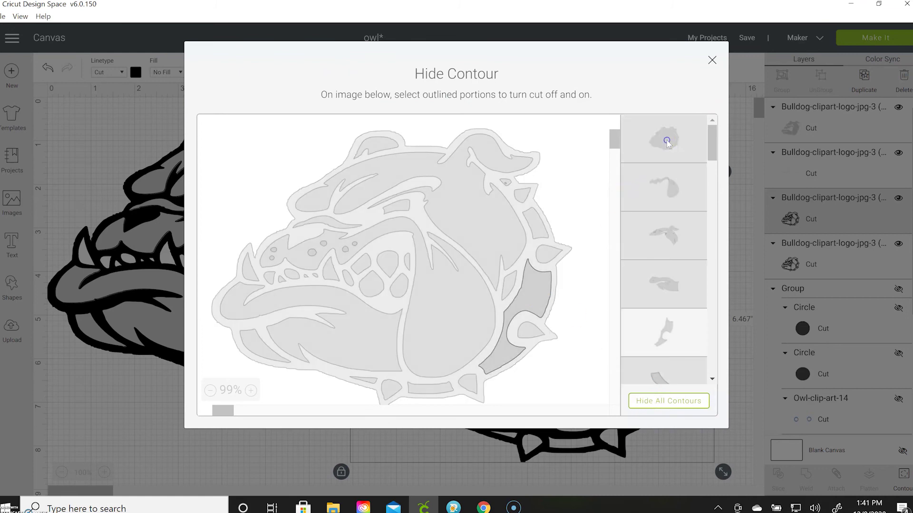
{"action": "left_click", "coordinate": [525, 236]}
{"action": "left_click", "coordinate": [537, 229]}
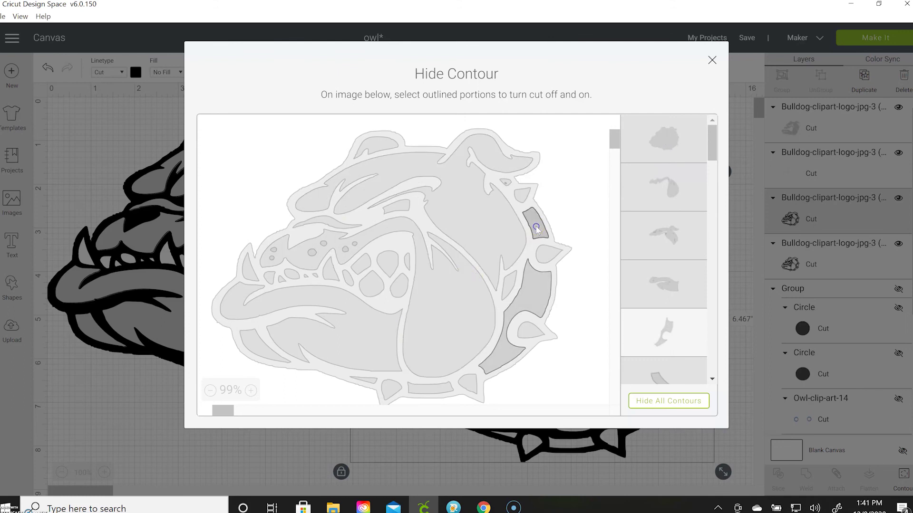
{"action": "left_click", "coordinate": [511, 187]}
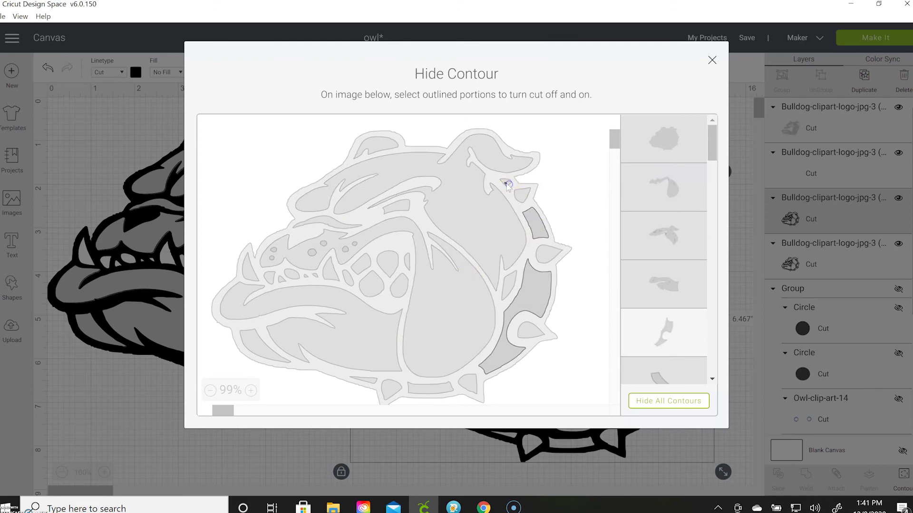
{"action": "left_click", "coordinate": [712, 60]}
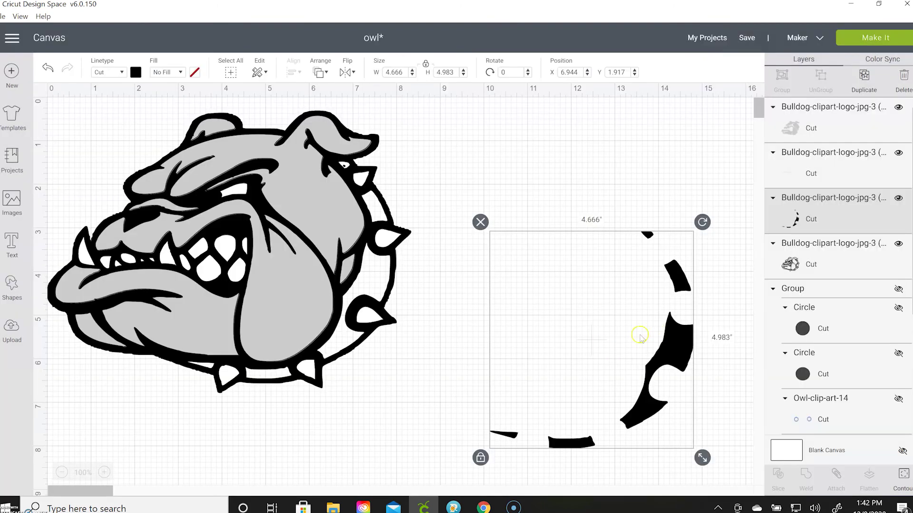
Step: Color the collar band layer red and align it between the spikes of the layered bulldog
{"action": "left_click", "coordinate": [136, 72]}
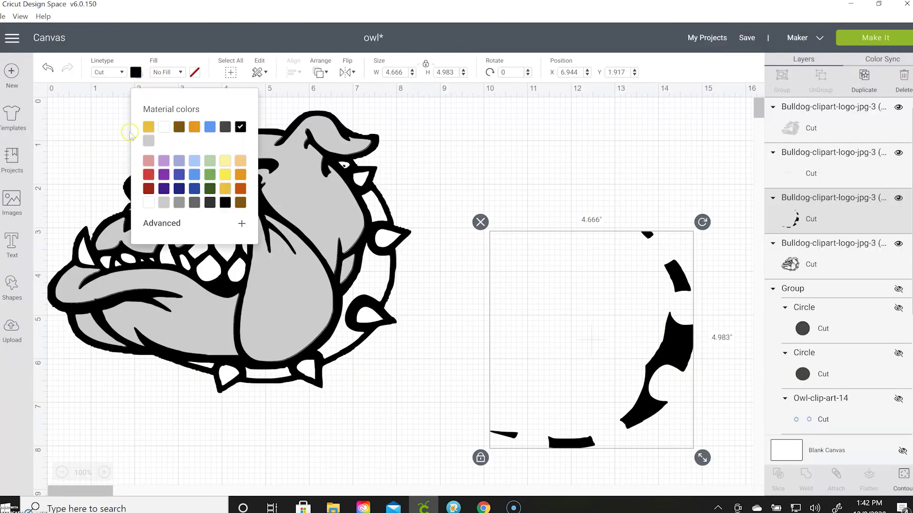
{"action": "left_click", "coordinate": [148, 174]}
{"action": "left_click_drag", "start_coordinate": [674, 352], "coordinate": [371, 277]}
{"action": "left_click", "coordinate": [532, 343]}
Step: Group all four bulldog layers, scale the group down to about 4.84 in wide, and move it toward the canvas center
{"action": "left_click_drag", "start_coordinate": [442, 392], "coordinate": [66, 152]}
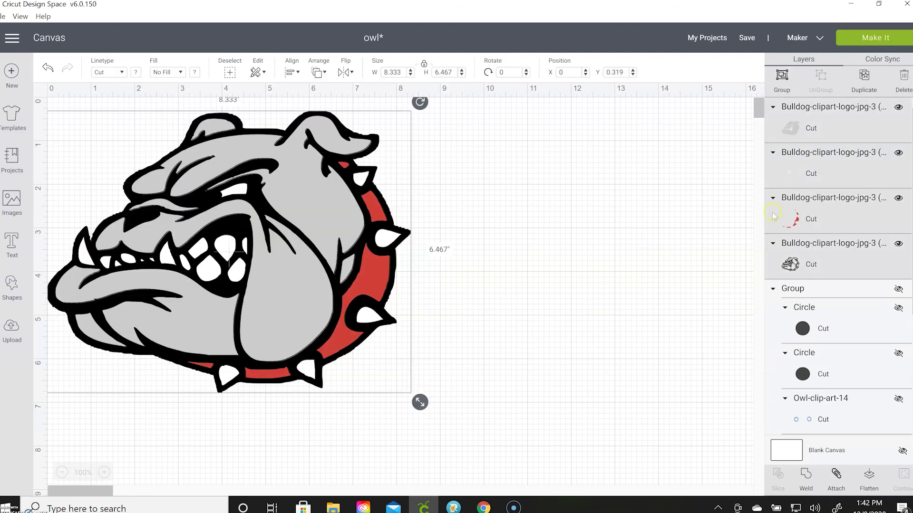
{"action": "left_click", "coordinate": [782, 77]}
{"action": "left_click_drag", "start_coordinate": [420, 402], "coordinate": [197, 284]}
{"action": "left_click_drag", "start_coordinate": [181, 228], "coordinate": [370, 296]}
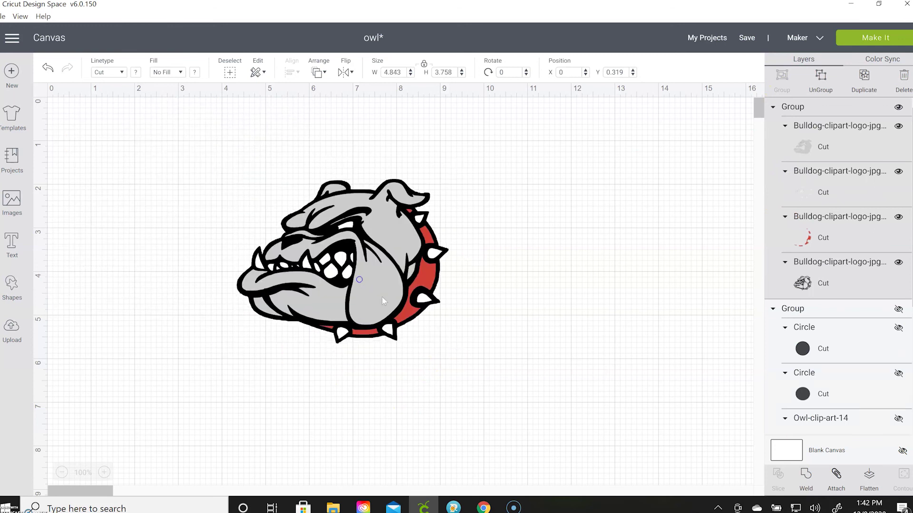
{"action": "left_click", "coordinate": [590, 328]}
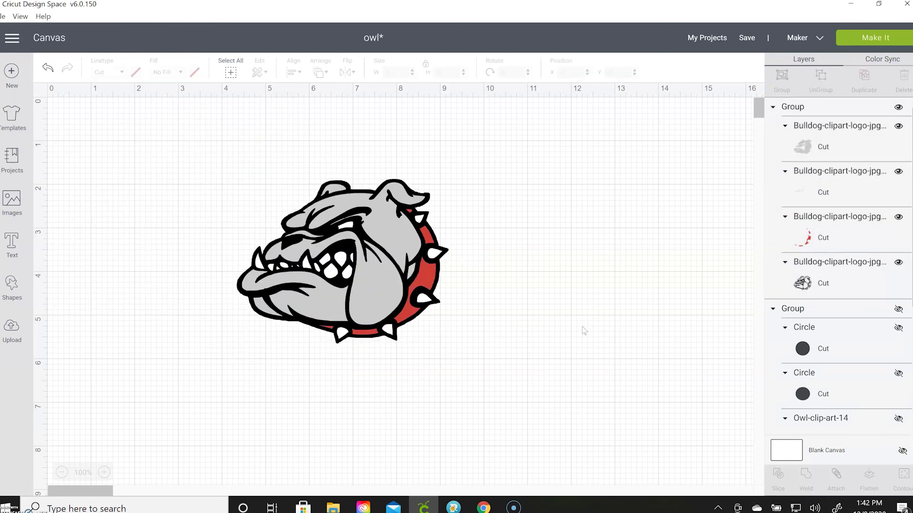
{"action": "left_click", "coordinate": [434, 376]}
Step: Upload the bulldog-clipart-logo-jpg-3 (1) image from Downloads with the image type Complex
{"action": "left_click", "coordinate": [19, 336]}
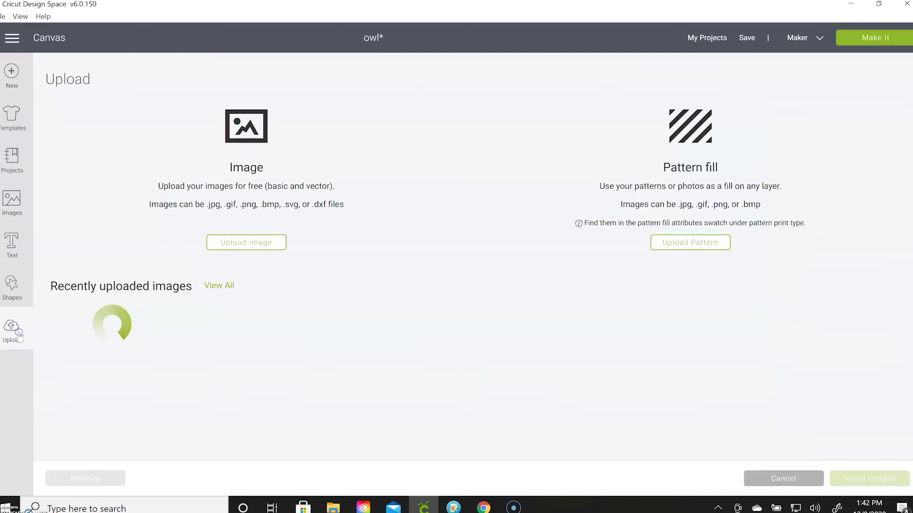
{"action": "left_click", "coordinate": [228, 243]}
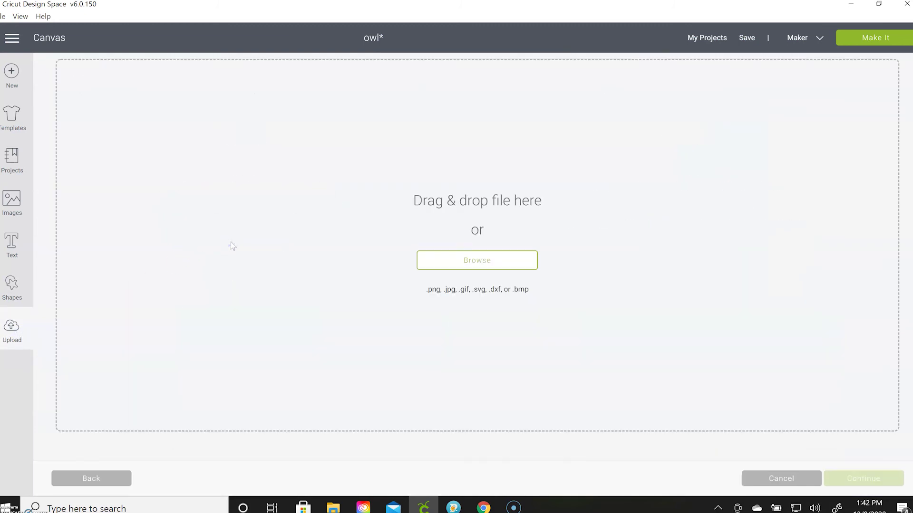
{"action": "left_click", "coordinate": [491, 261]}
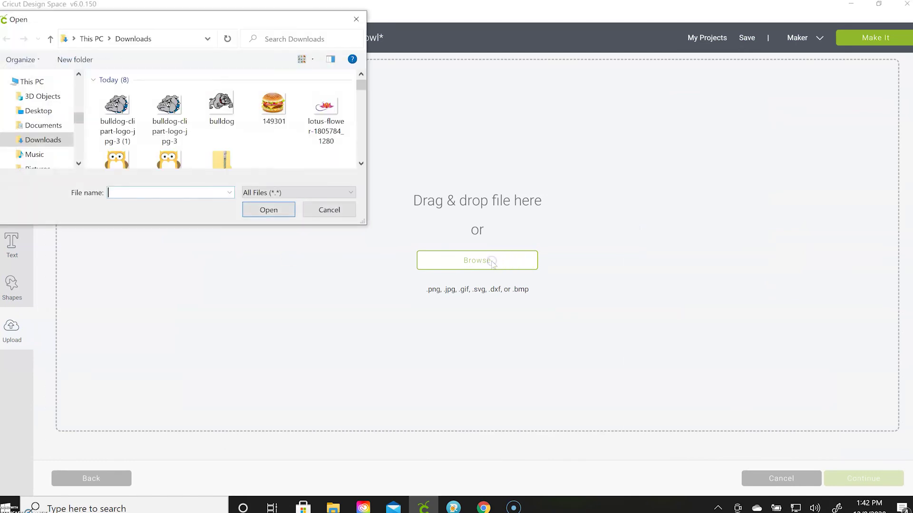
{"action": "left_click", "coordinate": [113, 114]}
{"action": "left_click", "coordinate": [242, 211]}
{"action": "left_click", "coordinate": [541, 323]}
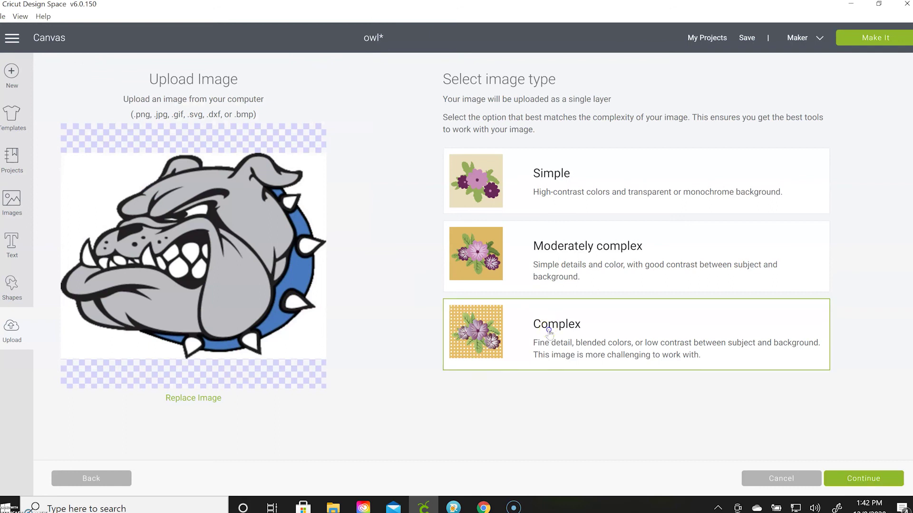
{"action": "left_click", "coordinate": [846, 478]}
Step: Erase all white background areas around the full-color bulldog and save it as a Print Then Cut image
{"action": "left_click", "coordinate": [444, 187]}
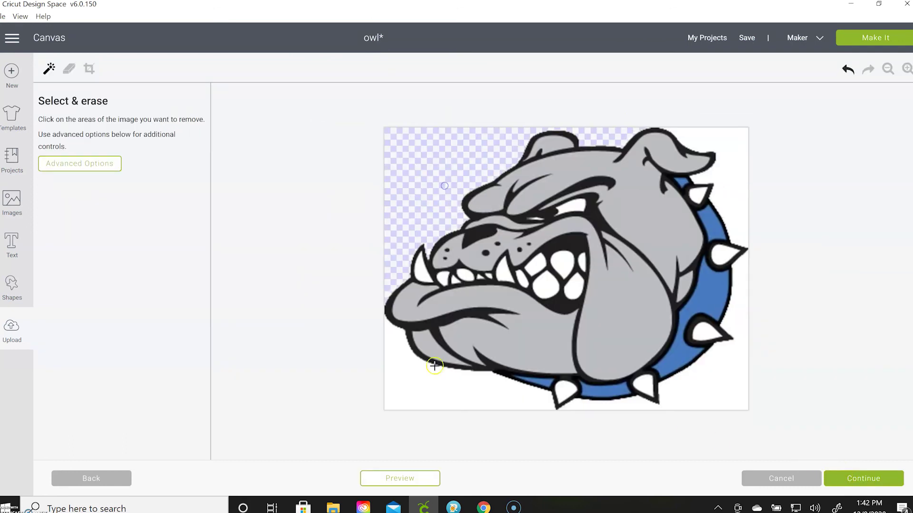
{"action": "left_click", "coordinate": [450, 376]}
{"action": "left_click", "coordinate": [729, 393]}
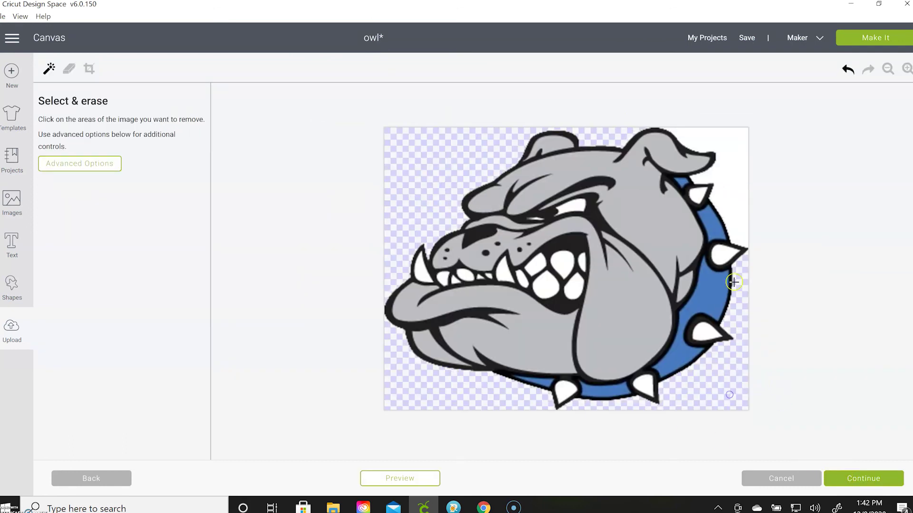
{"action": "left_click", "coordinate": [732, 202]}
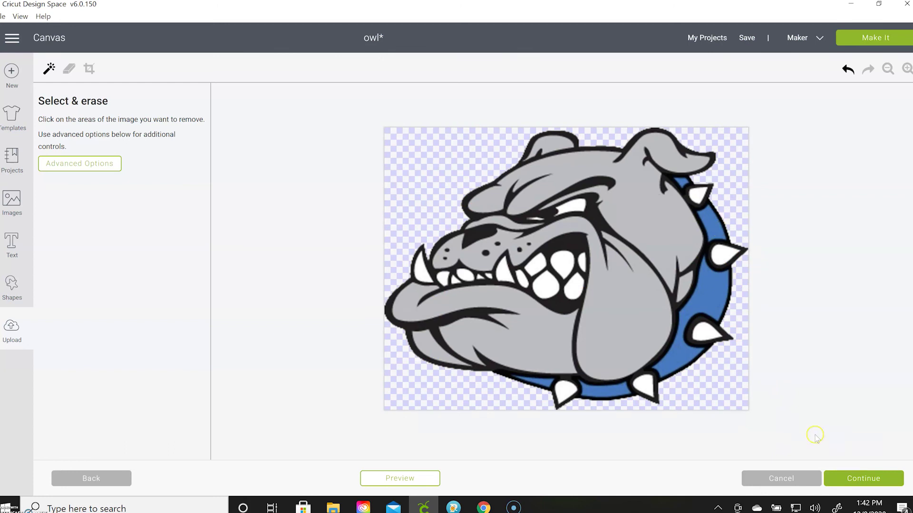
{"action": "left_click", "coordinate": [872, 478]}
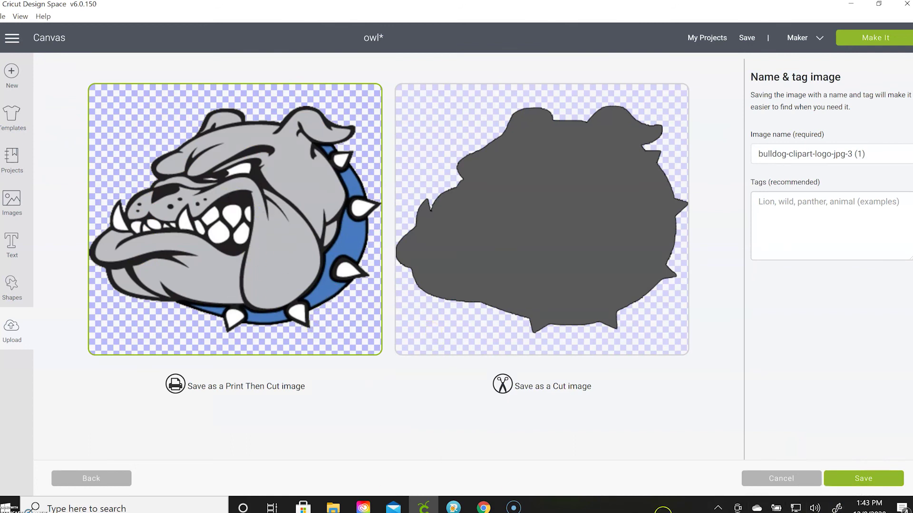
{"action": "left_click", "coordinate": [849, 484]}
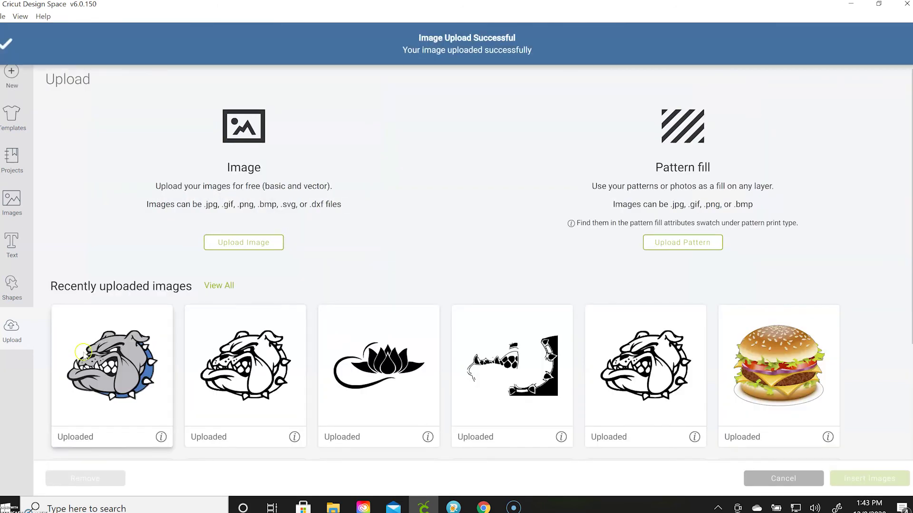
{"action": "scroll", "coordinate": [376, 390], "scroll_direction": "down", "scroll_amount": 2}
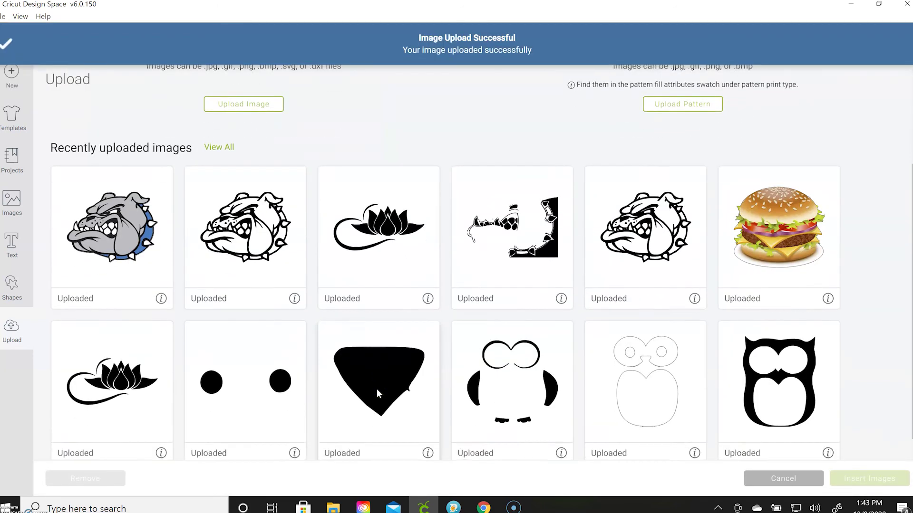
{"action": "scroll", "coordinate": [379, 394], "scroll_direction": "down", "scroll_amount": 5}
{"action": "scroll", "coordinate": [559, 259], "scroll_direction": "up", "scroll_amount": 6}
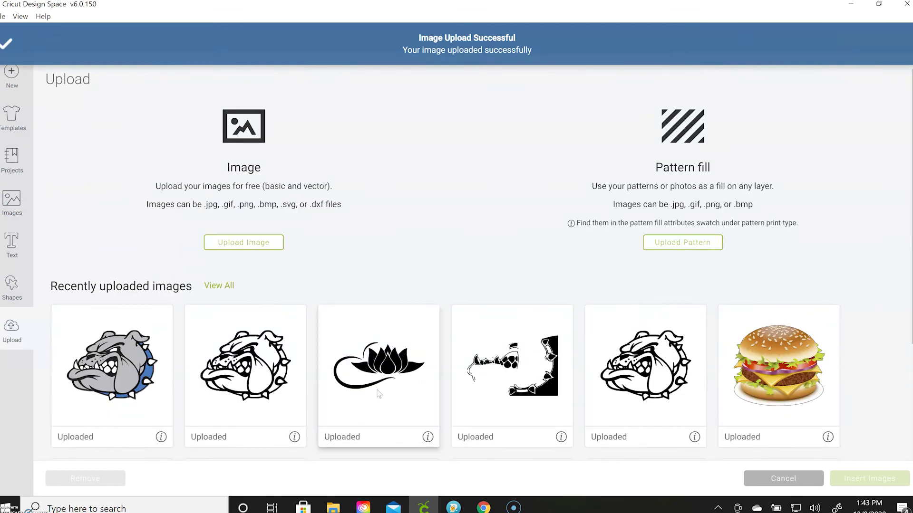